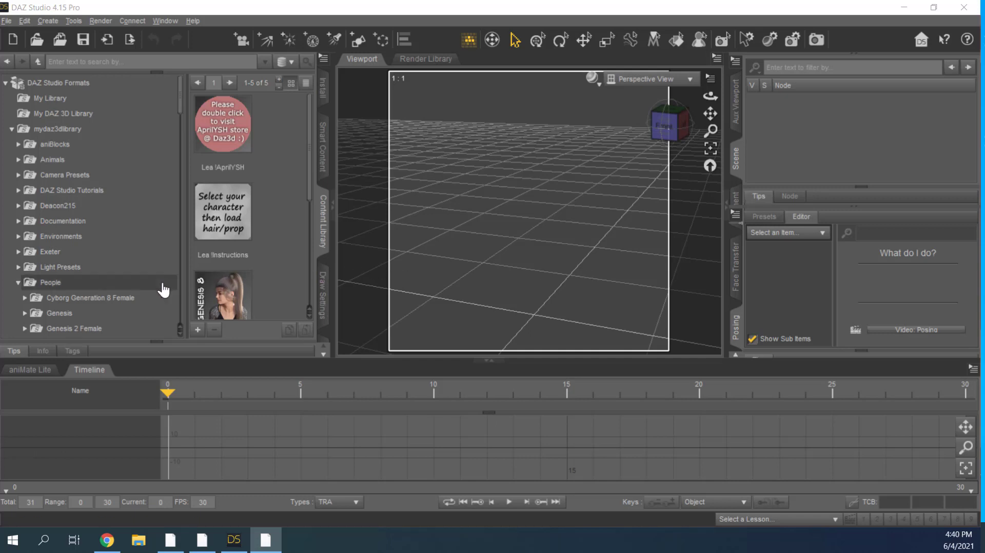
Step: Load dForce Lea Hair from People > Genesis 8 Female > Hair into the scene
{"action": "scroll", "coordinate": [163, 290], "scroll_direction": "down", "scroll_amount": 2}
{"action": "scroll", "coordinate": [164, 290], "scroll_direction": "down", "scroll_amount": 2}
{"action": "scroll", "coordinate": [163, 292], "scroll_direction": "down", "scroll_amount": 1}
{"action": "scroll", "coordinate": [163, 295], "scroll_direction": "down", "scroll_amount": 2}
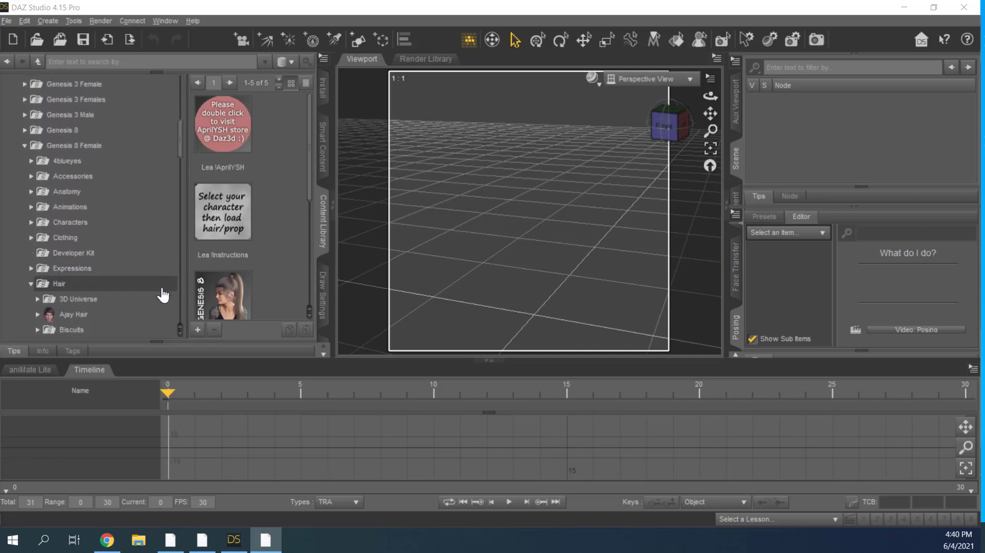
{"action": "scroll", "coordinate": [162, 292], "scroll_direction": "down", "scroll_amount": 3}
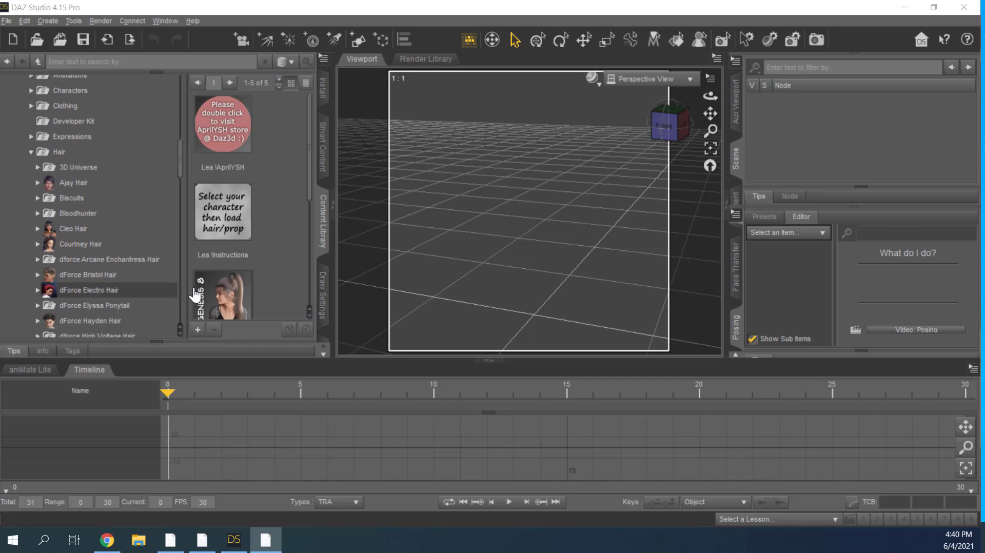
{"action": "scroll", "coordinate": [119, 303], "scroll_direction": "down", "scroll_amount": 2}
{"action": "left_click", "coordinate": [119, 305]}
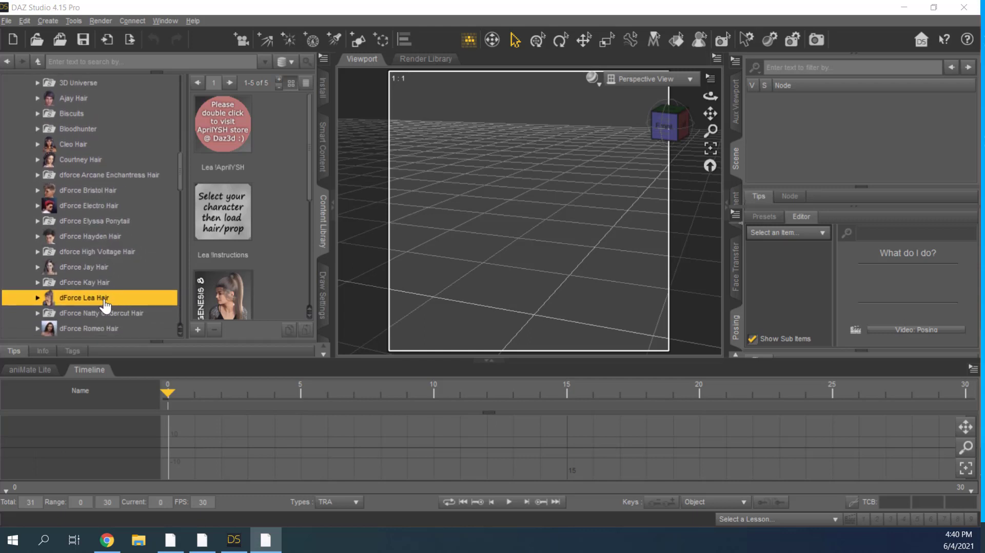
{"action": "double_click", "coordinate": [234, 306]}
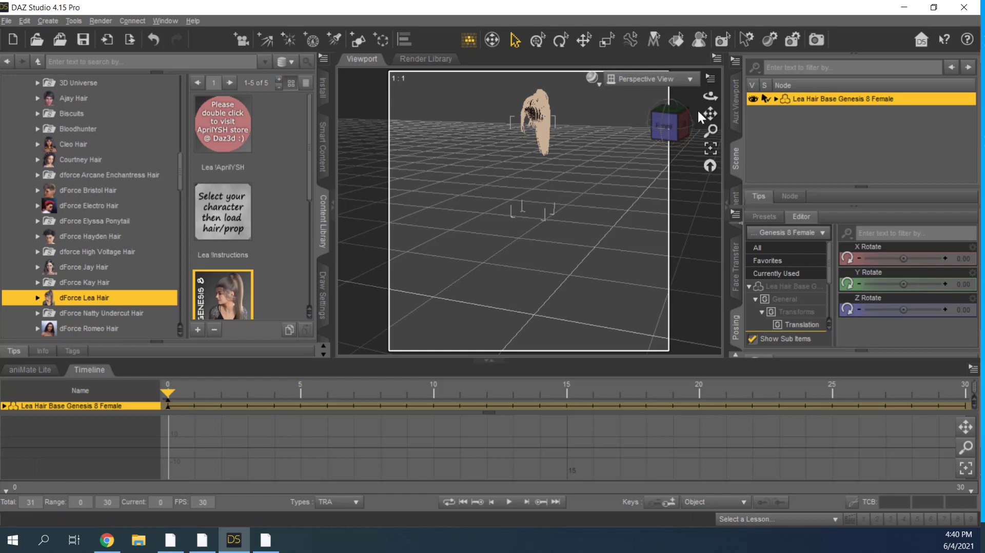
{"action": "mouse_move", "coordinate": [709, 96]}
{"action": "left_mouse_down"}
{"action": "mouse_move", "coordinate": [718, 98]}
{"action": "mouse_move", "coordinate": [711, 111]}
{"action": "left_mouse_up"}
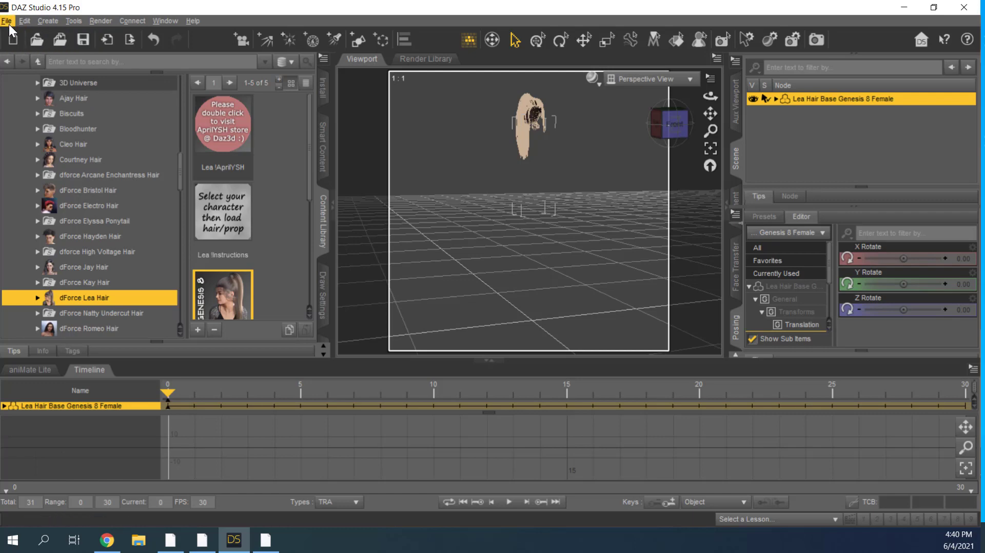
Step: Export the scene as a Wavefront OBJ file named dlea1
{"action": "left_click", "coordinate": [7, 21]}
{"action": "left_click", "coordinate": [26, 170]}
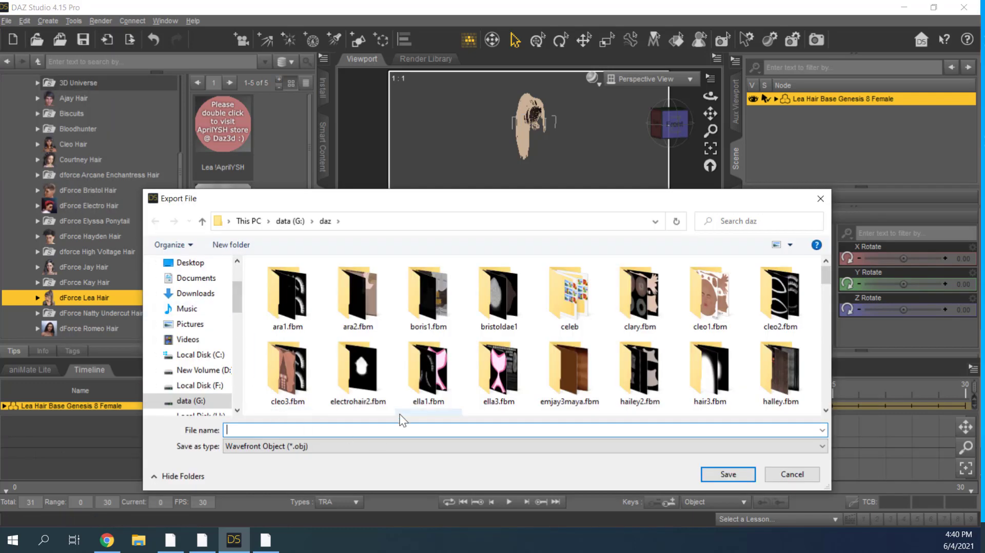
{"action": "type", "text": "dlea"}
{"action": "type", "text": "1"}
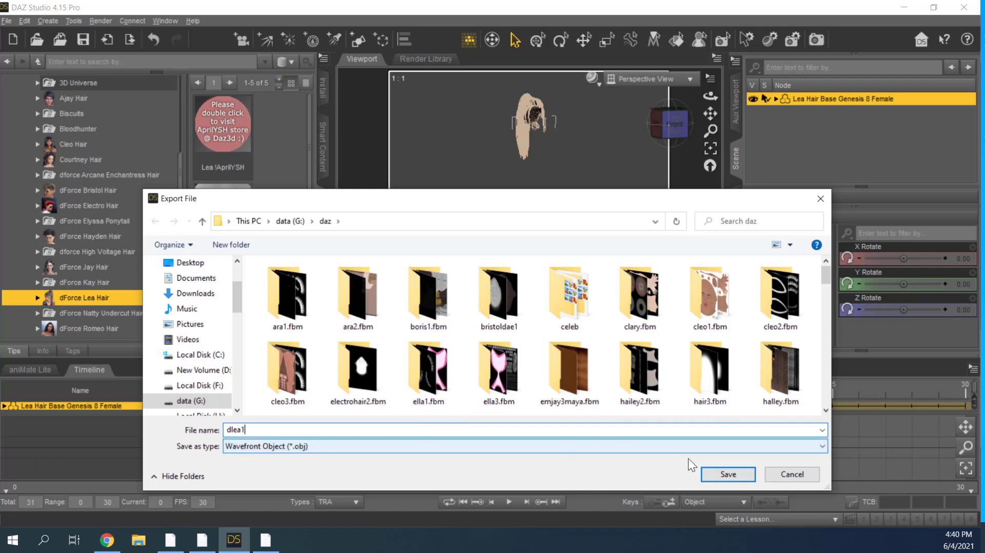
{"action": "left_click", "coordinate": [743, 472]}
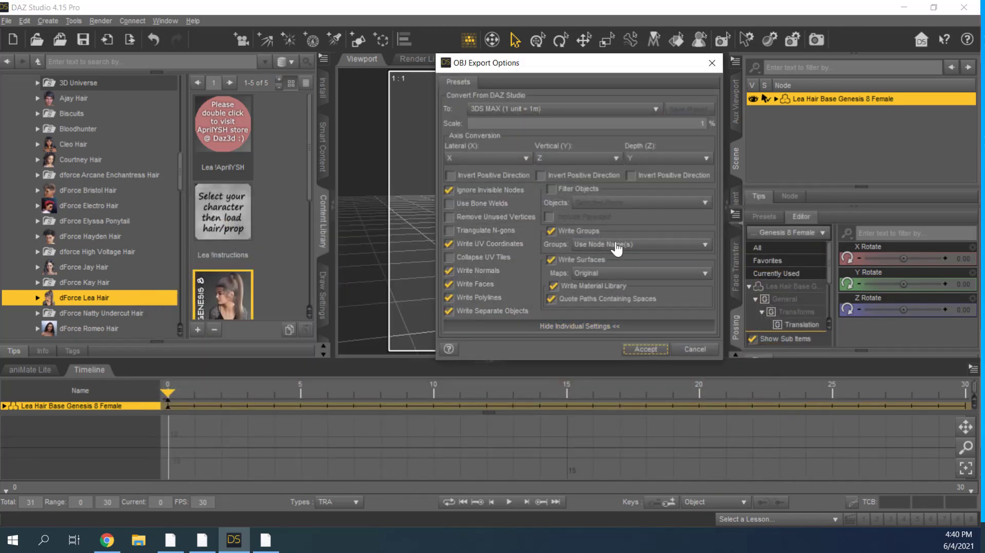
Step: Keep the 3DS MAX preset at 100 scale, write the OBJ, and close DAZ Studio
{"action": "left_click", "coordinate": [532, 111]}
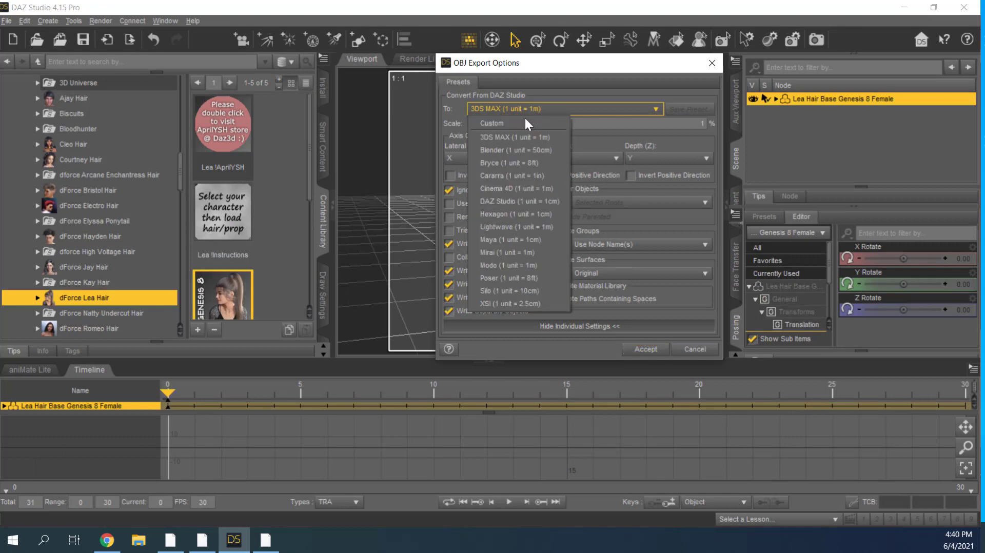
{"action": "left_click", "coordinate": [513, 137]}
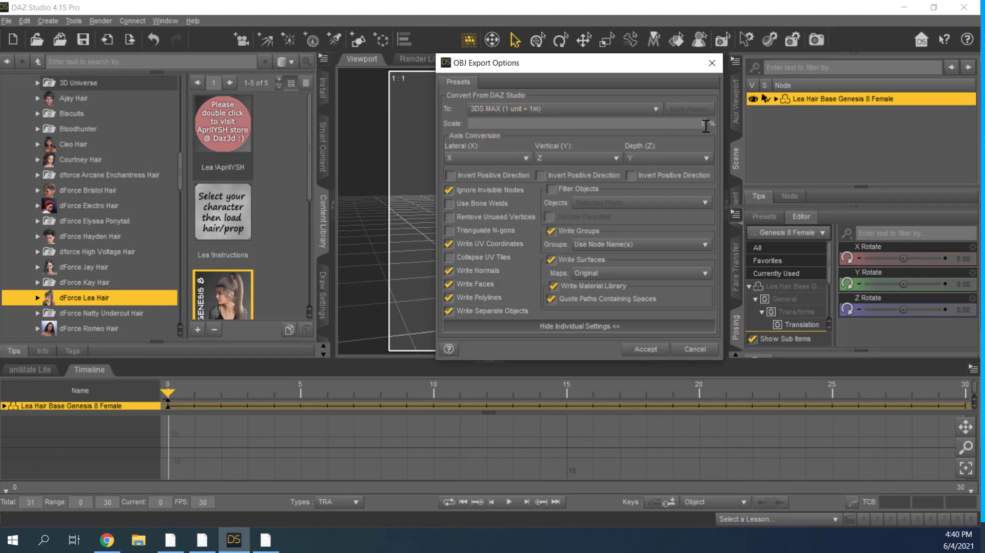
{"action": "type", "text": "00"}
{"action": "key", "text": "Return"}
{"action": "left_click", "coordinate": [646, 349]}
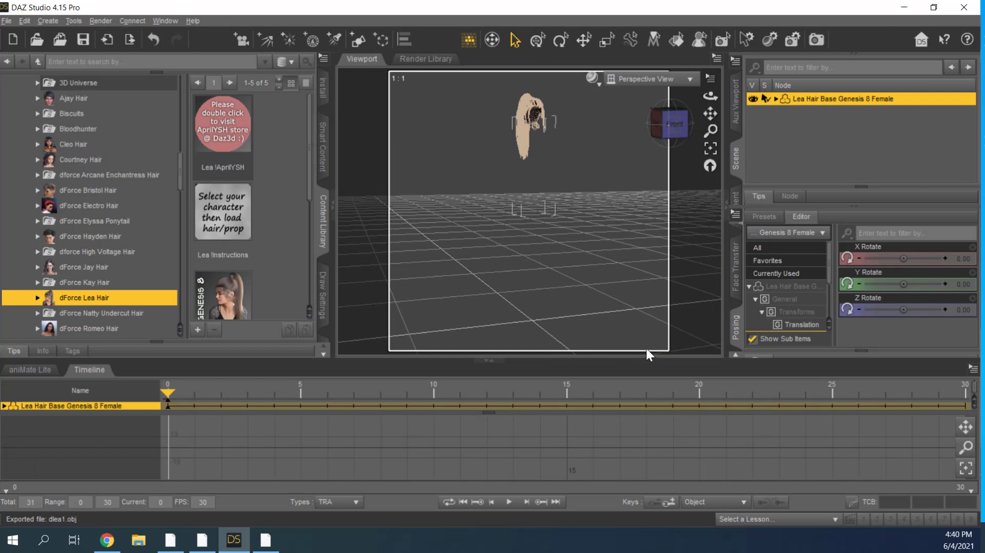
{"action": "left_click", "coordinate": [964, 8]}
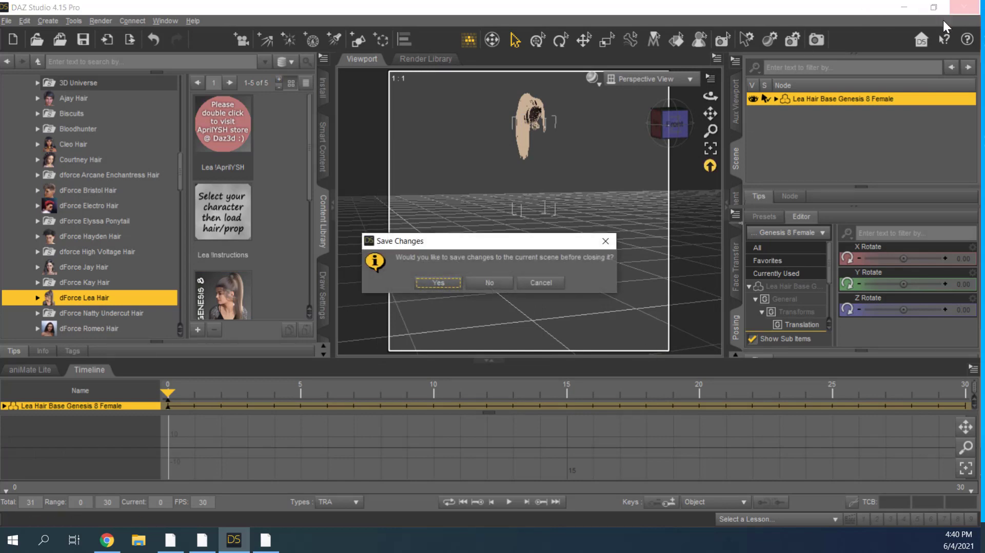
Step: Discard the DAZ Studio scene changes and start a File > Import in 3ds Max
{"action": "left_click", "coordinate": [488, 282]}
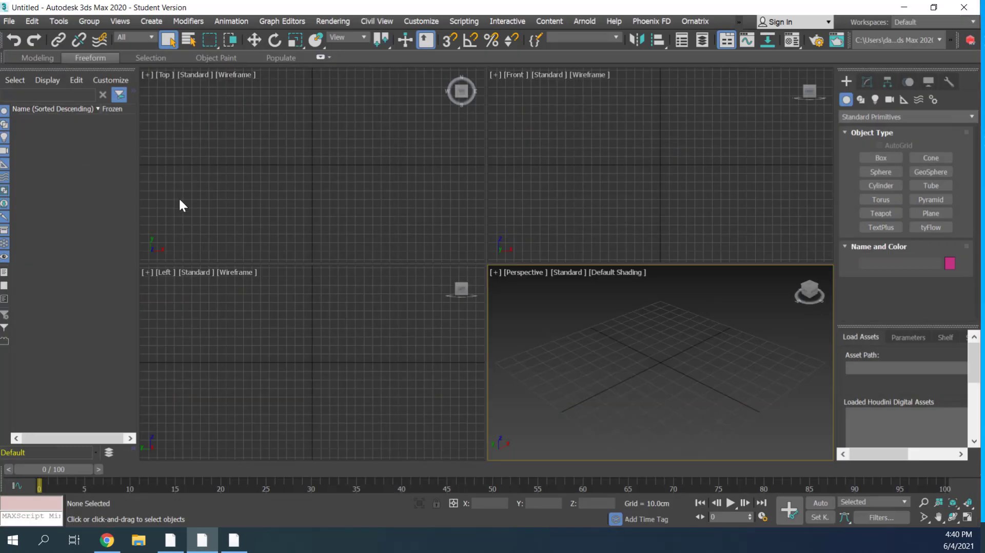
{"action": "left_click", "coordinate": [10, 21]}
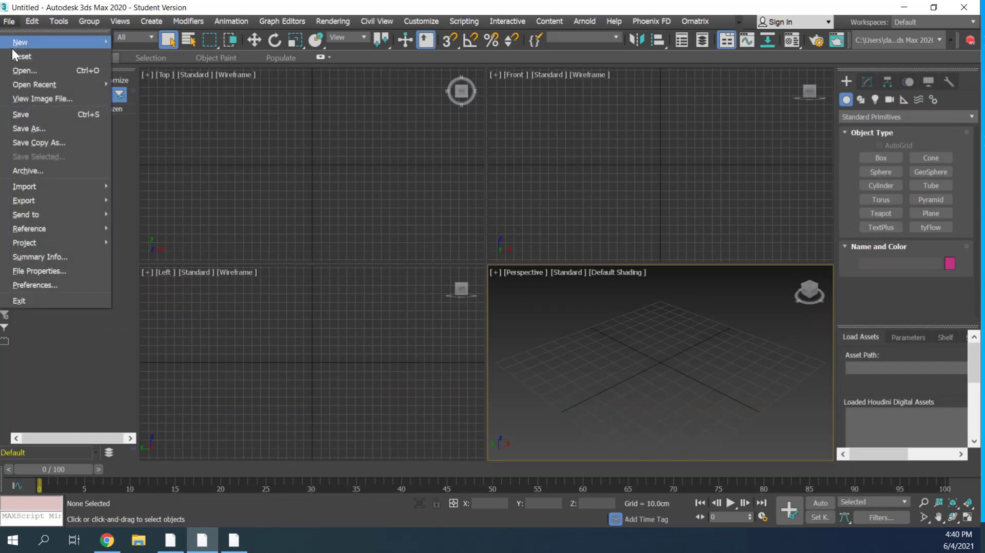
{"action": "mouse_move", "coordinate": [25, 186]}
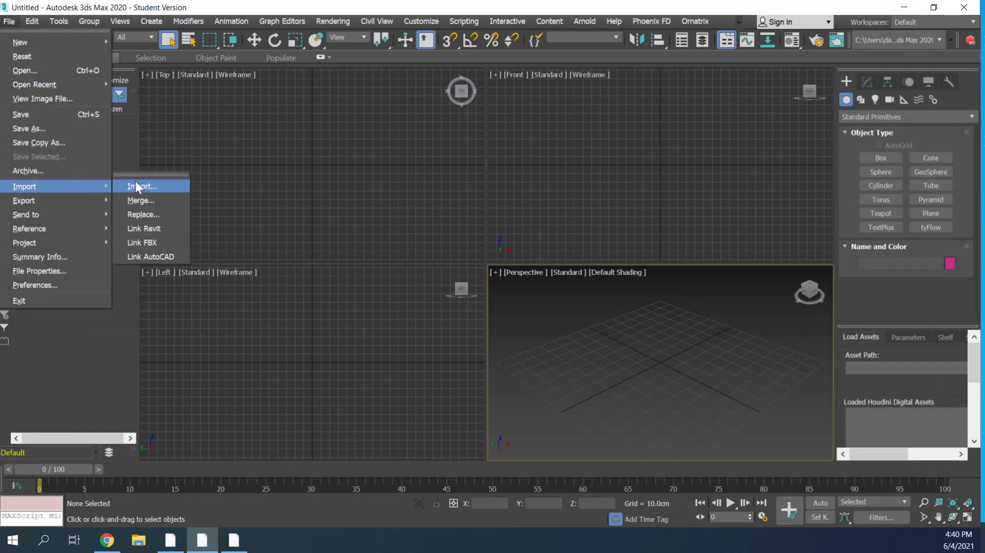
{"action": "left_click", "coordinate": [136, 181]}
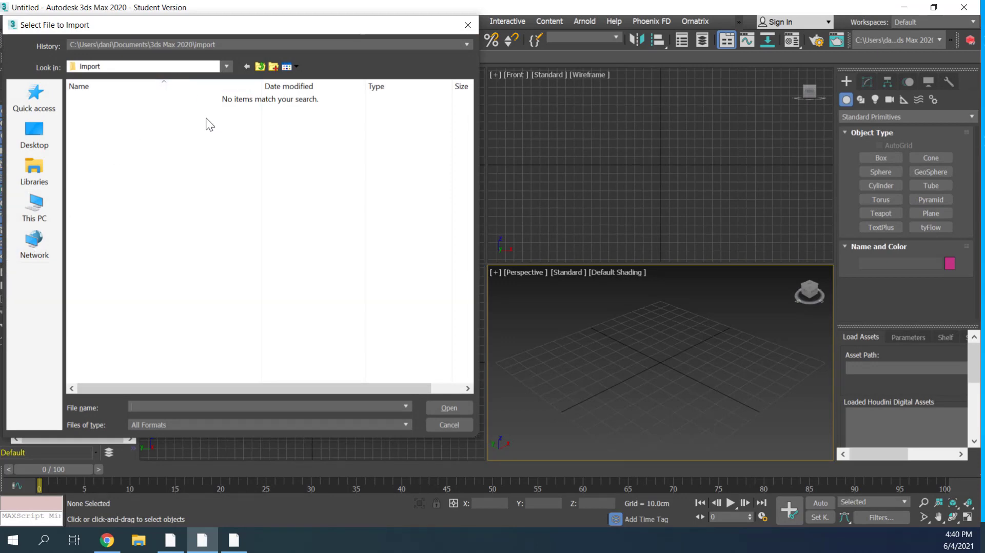
Step: Browse to This PC > data (G:) > daz and open dlea1.obj
{"action": "key", "text": "alt+Tab"}
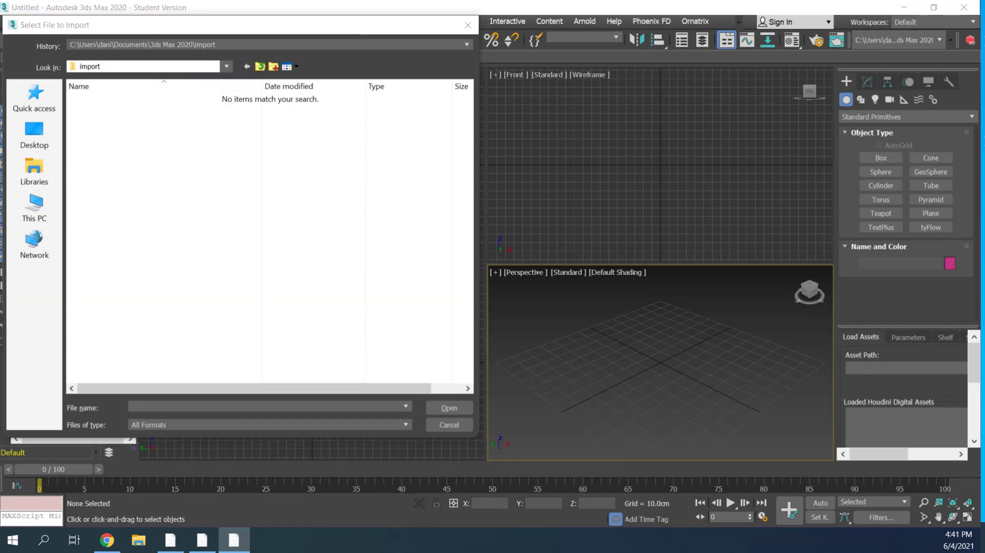
{"action": "left_click", "coordinate": [31, 220]}
{"action": "double_click", "coordinate": [322, 302]}
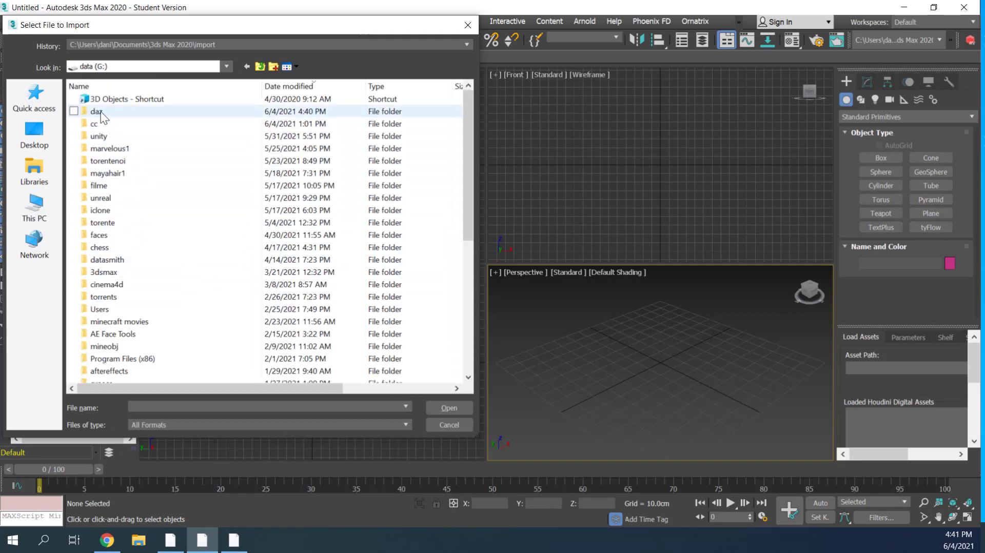
{"action": "double_click", "coordinate": [95, 112]}
{"action": "scroll", "coordinate": [166, 267], "scroll_direction": "down", "scroll_amount": 3}
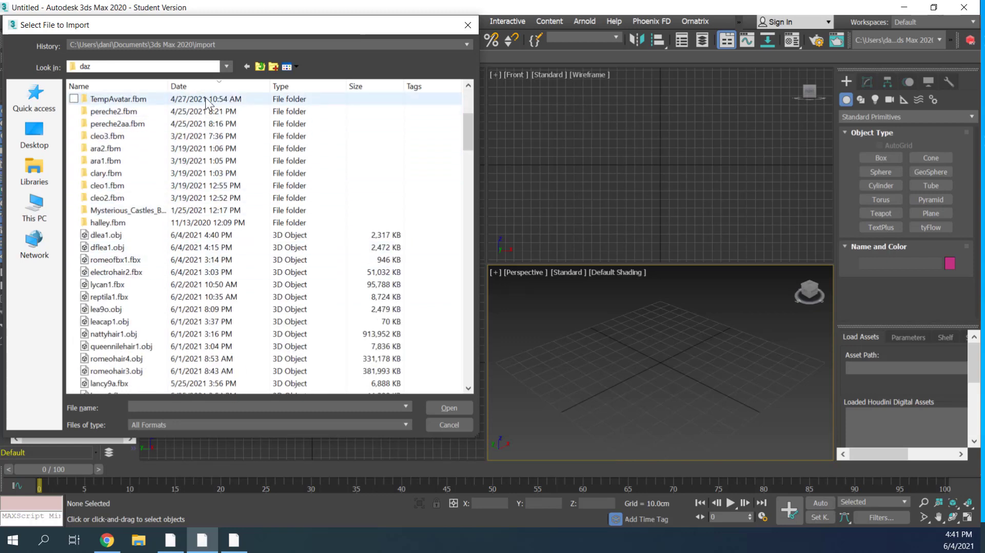
{"action": "double_click", "coordinate": [105, 235]}
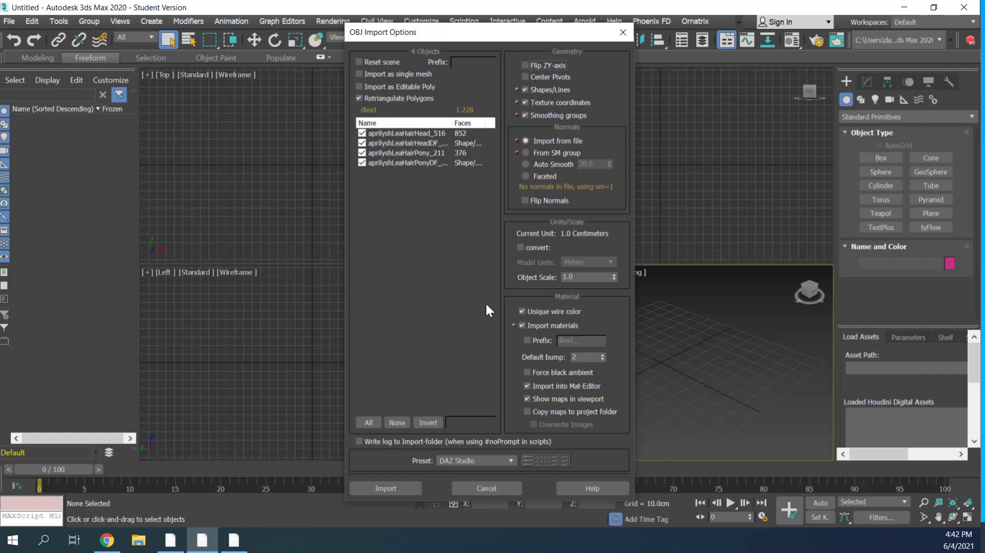
Step: Import dlea1.obj with the DAZ Studio preset and Flip ZY-axis switched off
{"action": "left_click", "coordinate": [461, 460]}
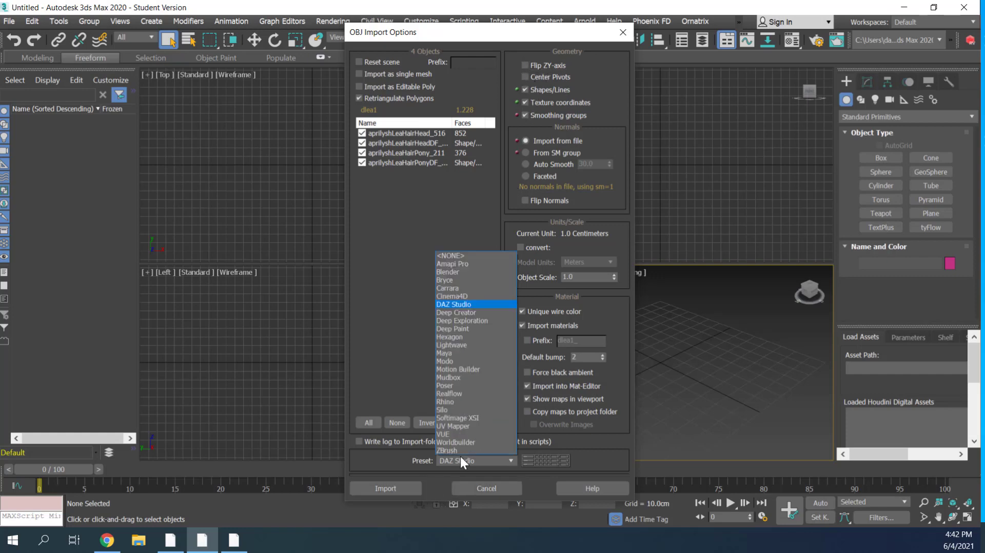
{"action": "left_click", "coordinate": [473, 303]}
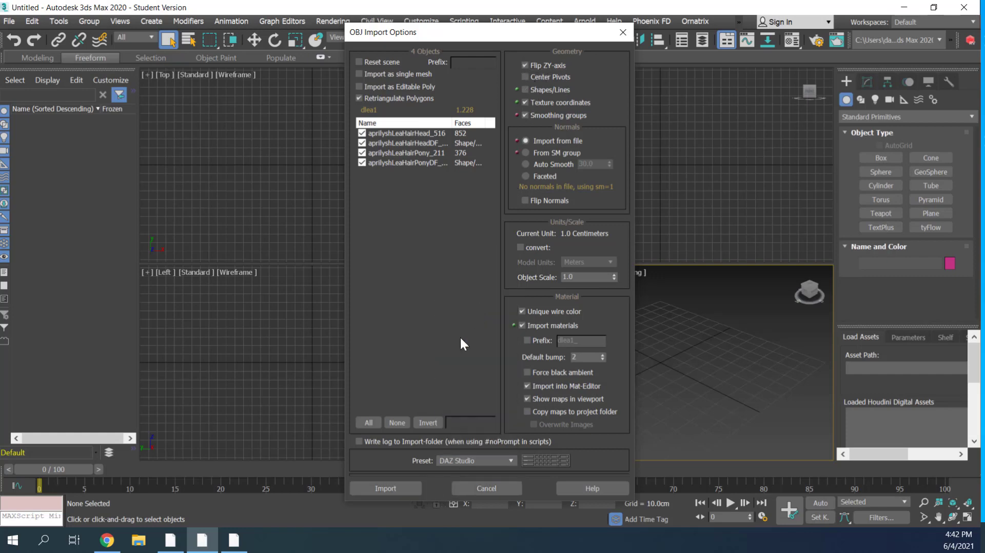
{"action": "left_click", "coordinate": [389, 485]}
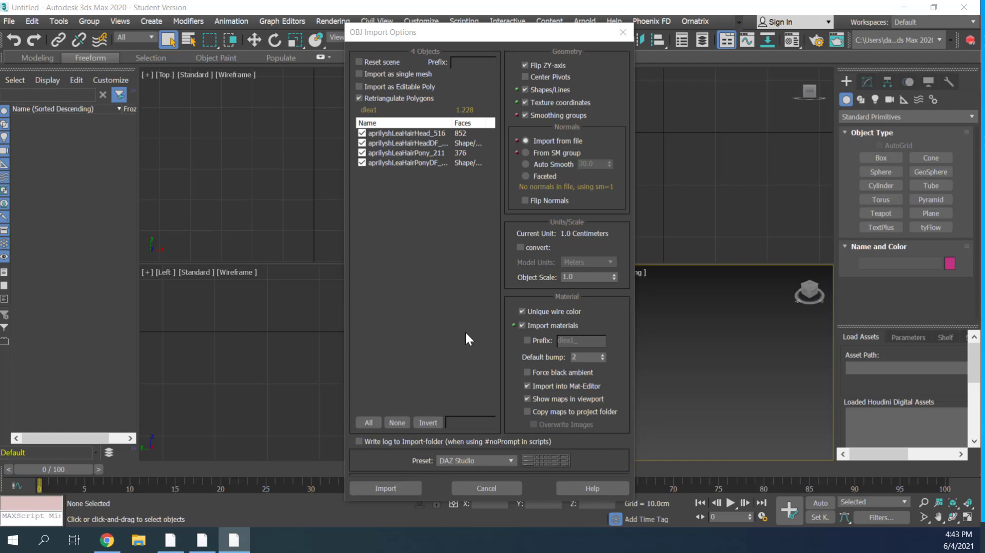
{"action": "left_click", "coordinate": [526, 64]}
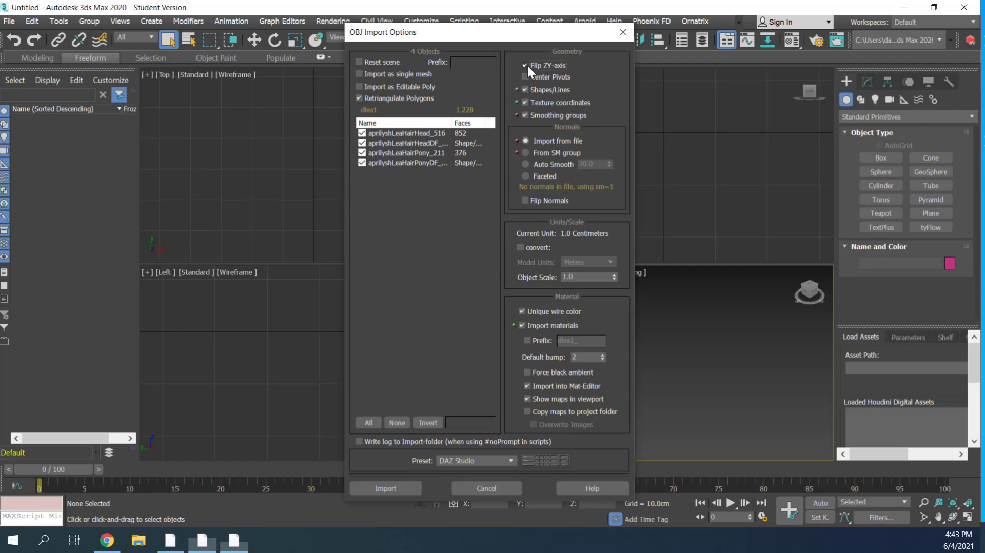
{"action": "left_click", "coordinate": [401, 487]}
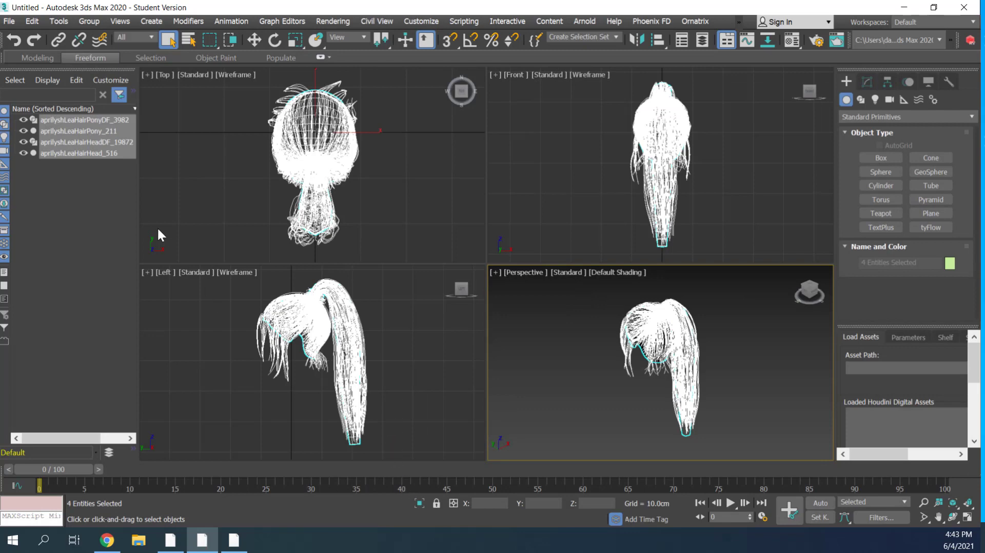
Step: Delete the aprilyshLeaHairPony_211 mesh and select the aprilyshLeaHairHeadDF_19872 spline
{"action": "left_click", "coordinate": [60, 175]}
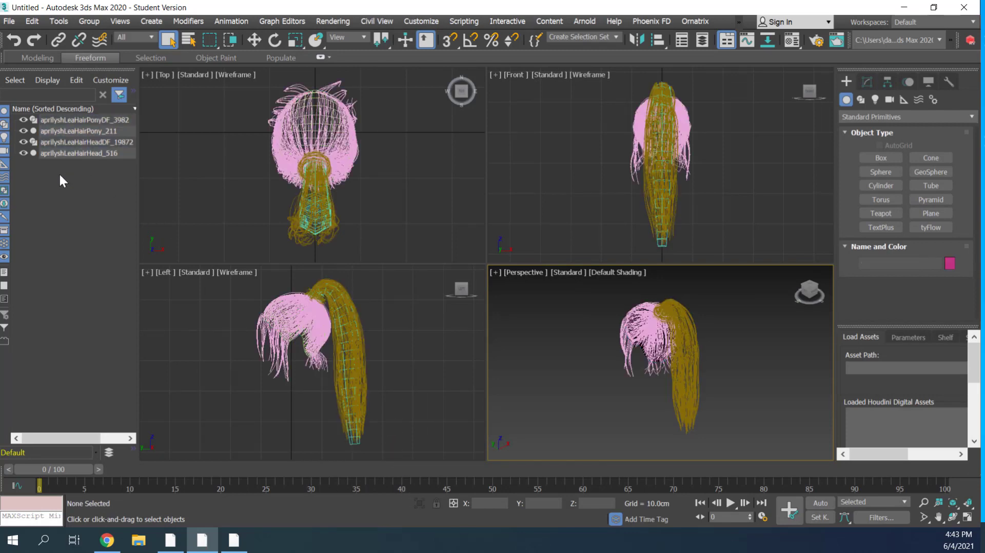
{"action": "left_click", "coordinate": [81, 120]}
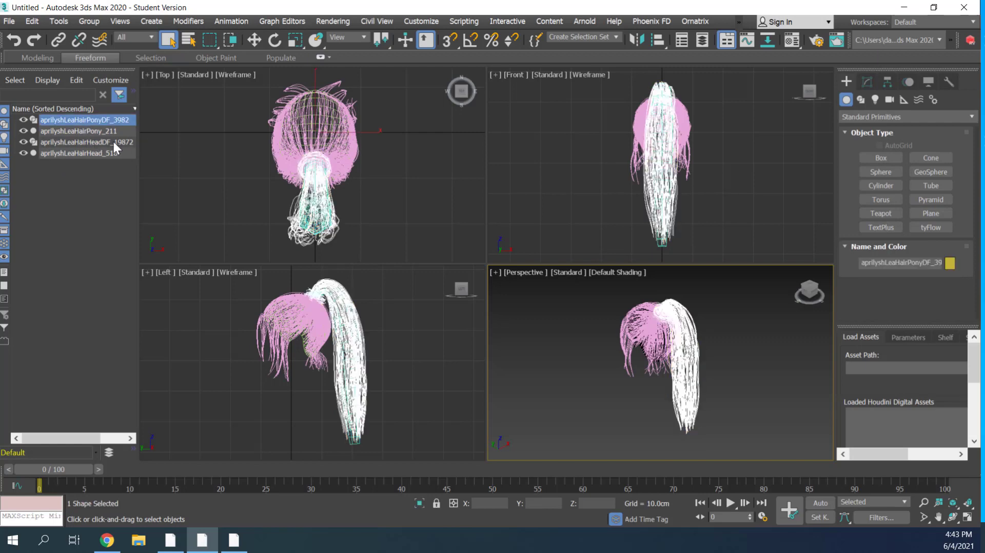
{"action": "left_click", "coordinate": [92, 133]}
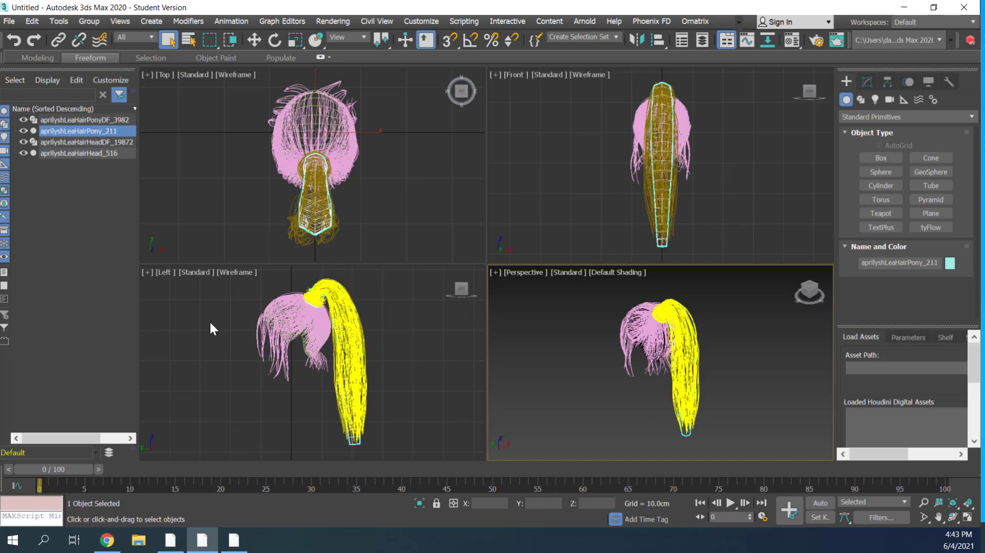
{"action": "right_click", "coordinate": [95, 133]}
{"action": "left_click", "coordinate": [147, 195]}
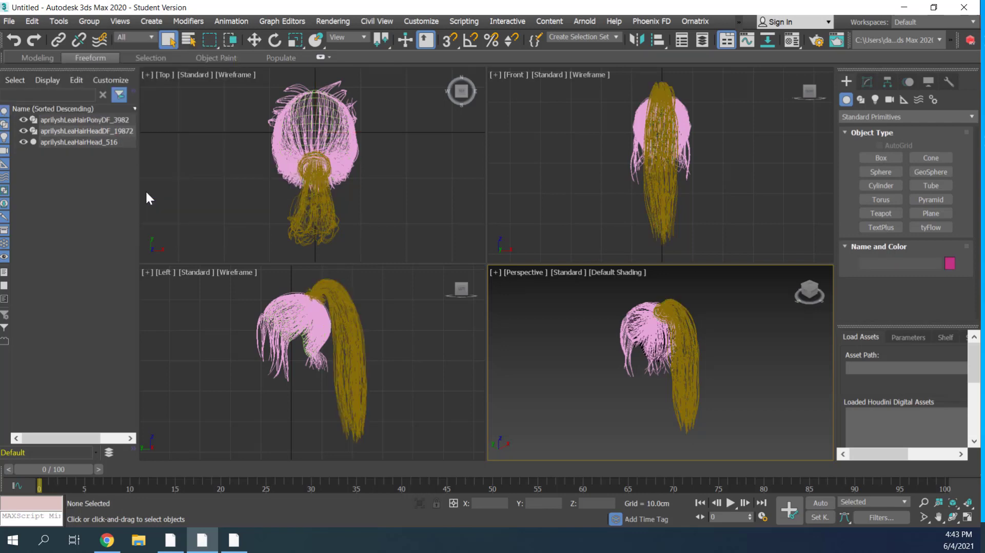
{"action": "left_click", "coordinate": [66, 130]}
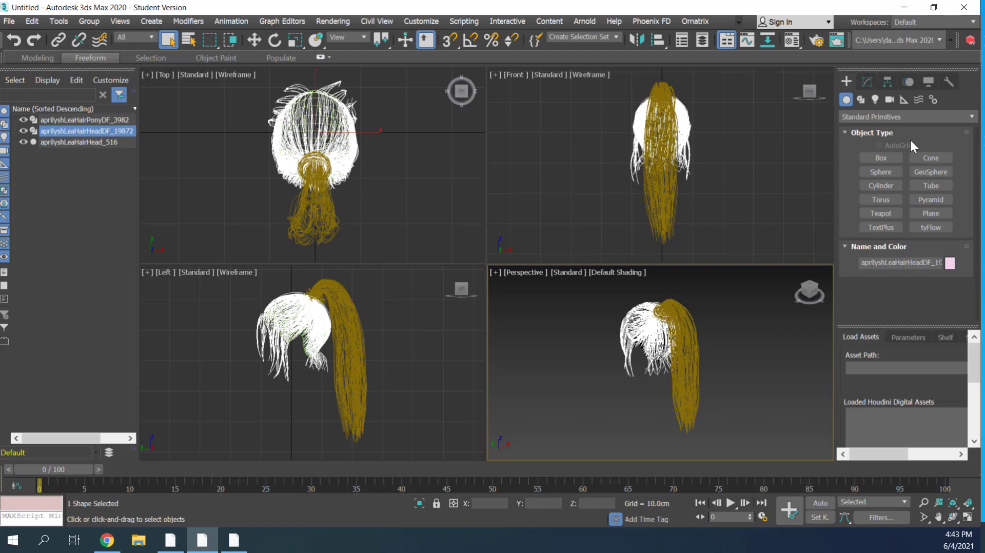
Step: Use Geometry > Attach to merge aprilyshLeaHairPonyDF_3982 into aprilyshLeaHairHeadDF_19872
{"action": "left_click", "coordinate": [866, 83]}
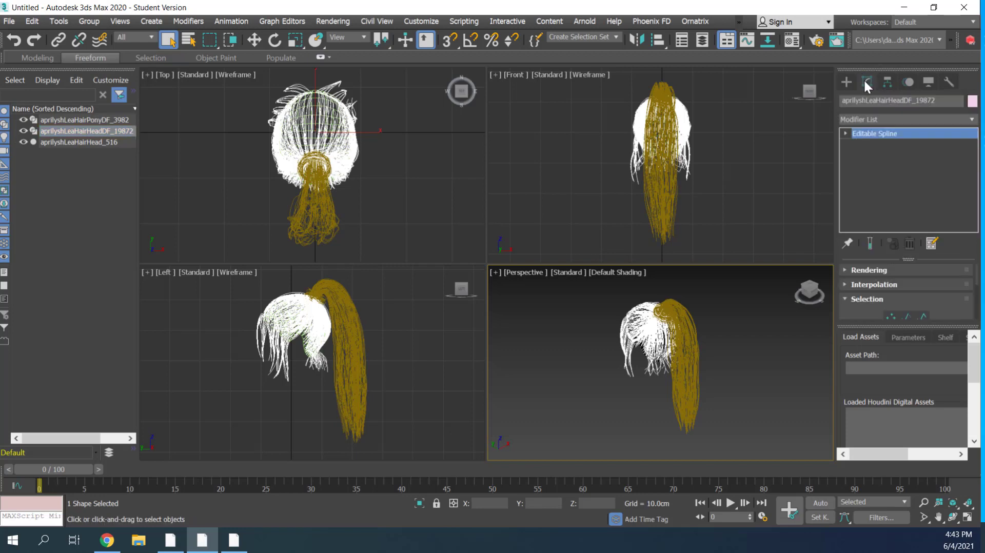
{"action": "scroll", "coordinate": [924, 273], "scroll_direction": "down", "scroll_amount": 3}
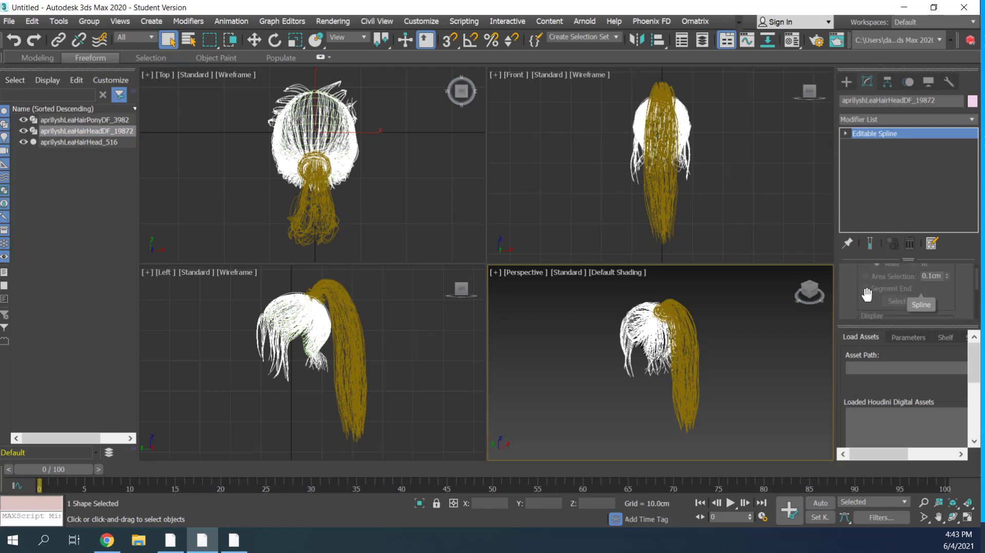
{"action": "scroll", "coordinate": [847, 306], "scroll_direction": "down", "scroll_amount": 2}
{"action": "scroll", "coordinate": [847, 303], "scroll_direction": "down", "scroll_amount": 2}
{"action": "scroll", "coordinate": [848, 304], "scroll_direction": "down", "scroll_amount": 2}
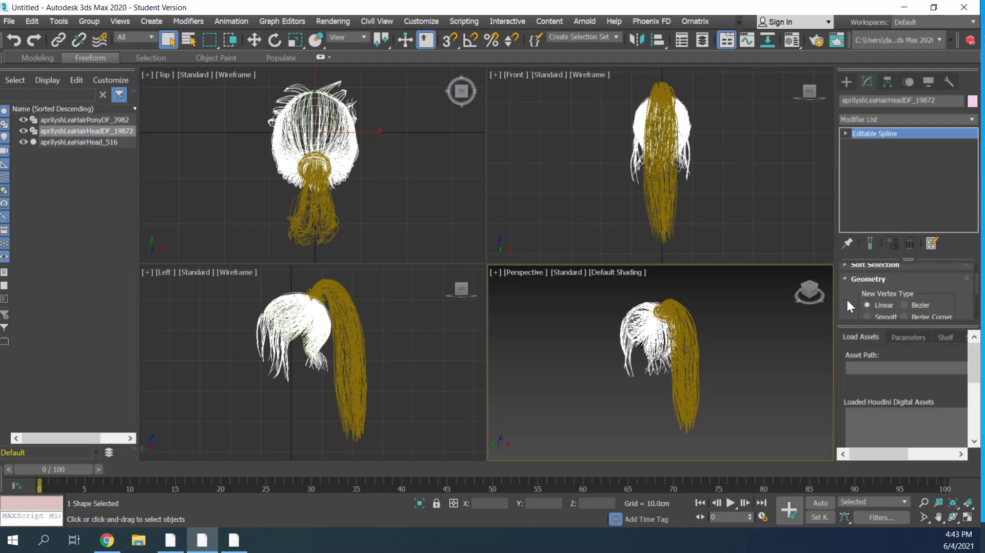
{"action": "scroll", "coordinate": [847, 304], "scroll_direction": "down", "scroll_amount": 1}
{"action": "scroll", "coordinate": [847, 303], "scroll_direction": "down", "scroll_amount": 2}
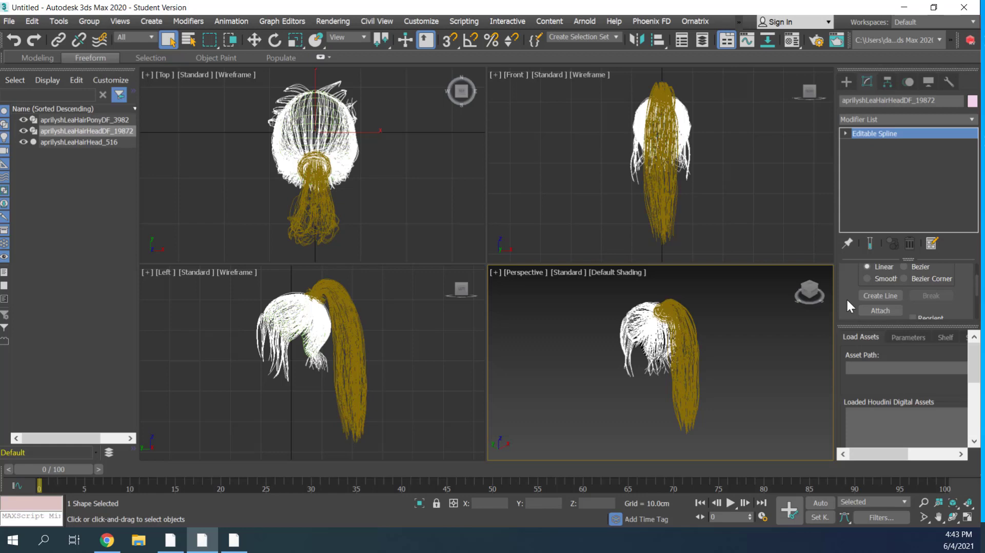
{"action": "scroll", "coordinate": [854, 301], "scroll_direction": "down", "scroll_amount": 1}
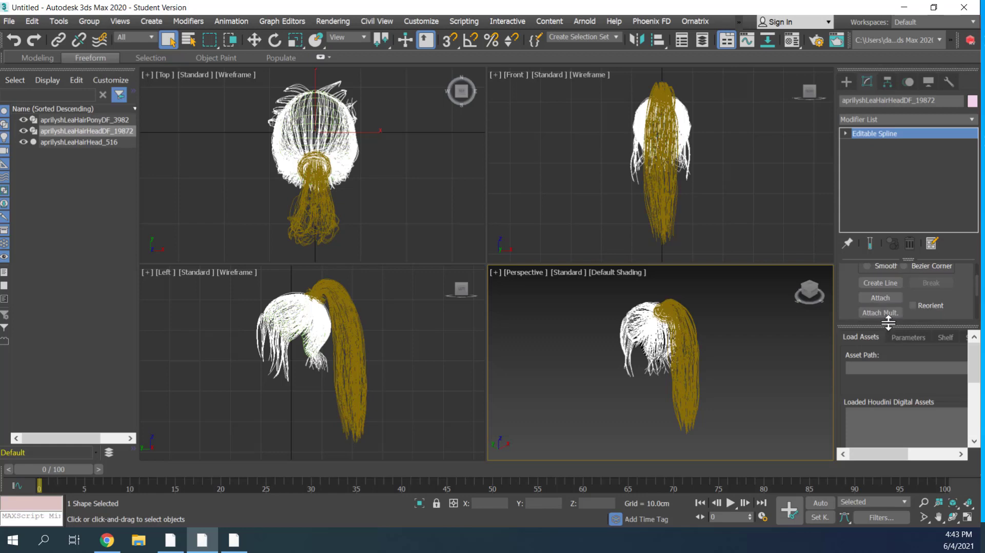
{"action": "left_click_drag", "start_coordinate": [888, 322], "coordinate": [890, 398]}
{"action": "scroll", "coordinate": [867, 354], "scroll_direction": "up", "scroll_amount": 1}
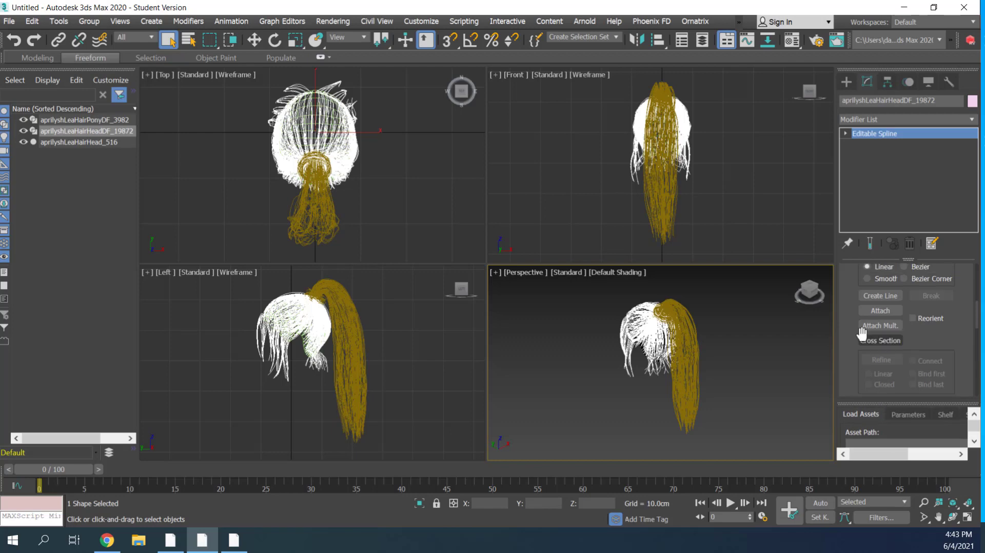
{"action": "scroll", "coordinate": [862, 333], "scroll_direction": "up", "scroll_amount": 1}
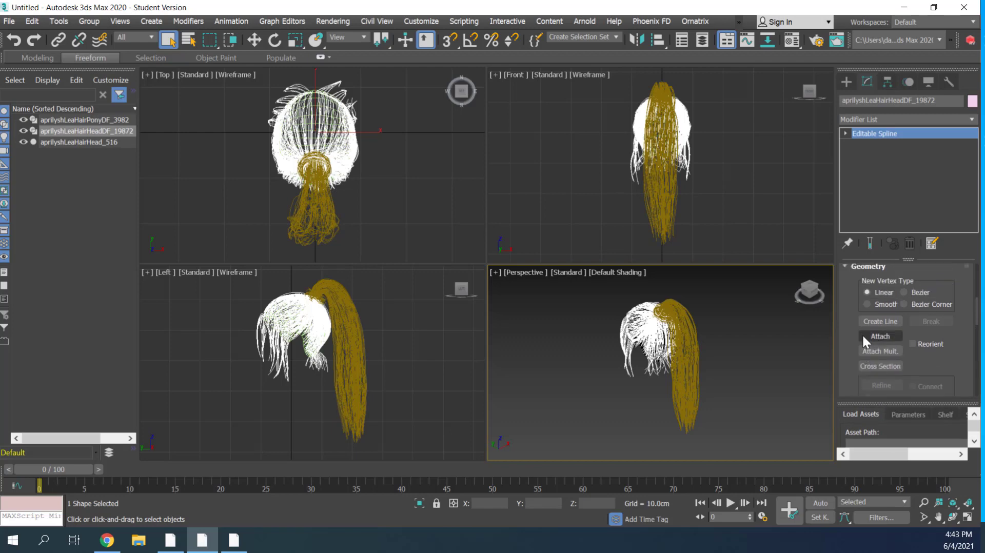
{"action": "left_click", "coordinate": [890, 338]}
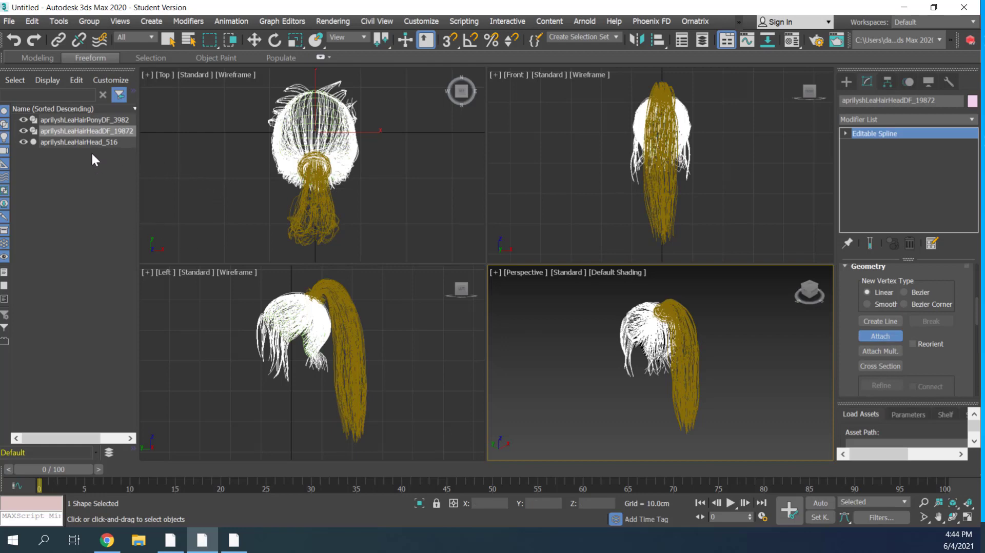
{"action": "left_click", "coordinate": [97, 121]}
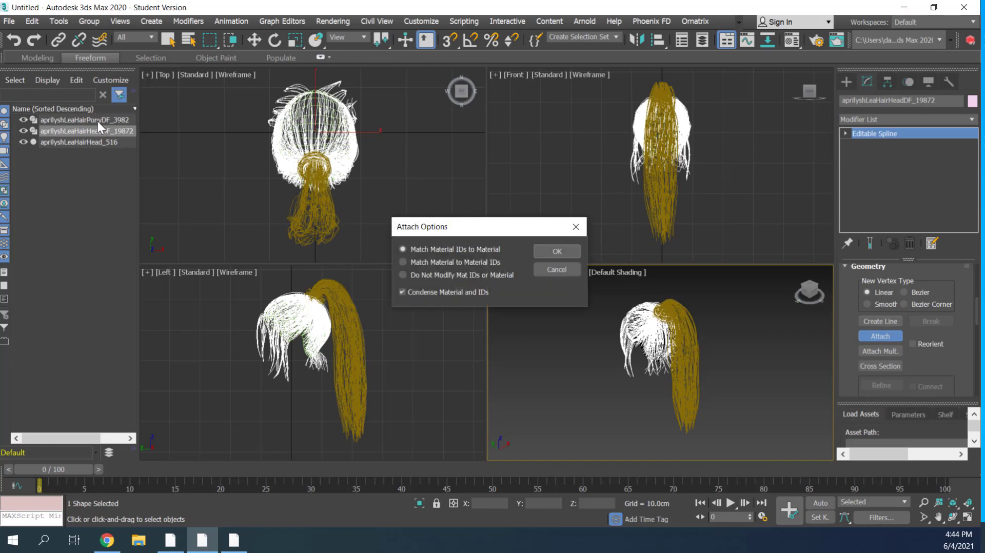
{"action": "left_click", "coordinate": [559, 248]}
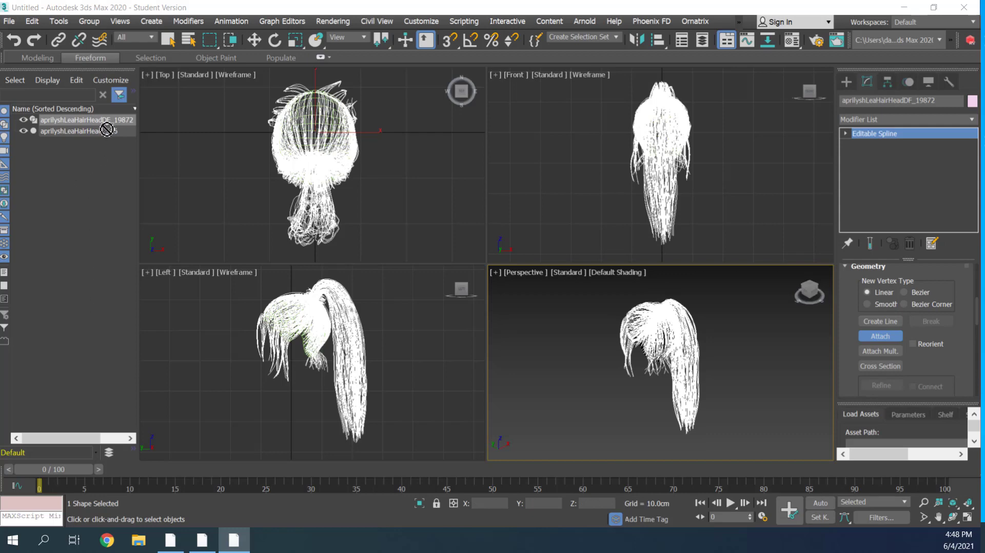
Step: Maximize the Perspective view, orbit to the back of the head, and reselect the hair spline
{"action": "left_click", "coordinate": [877, 336]}
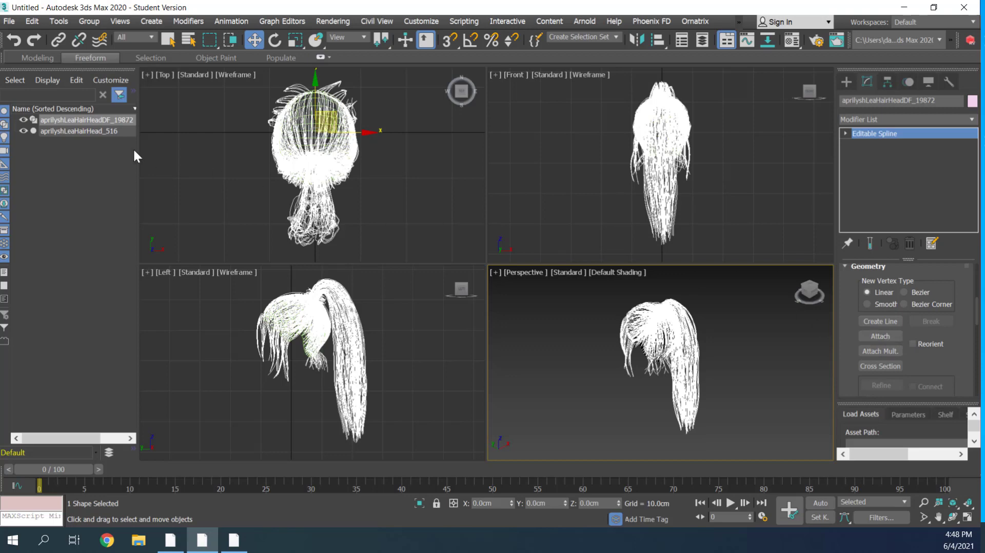
{"action": "left_click", "coordinate": [95, 129]}
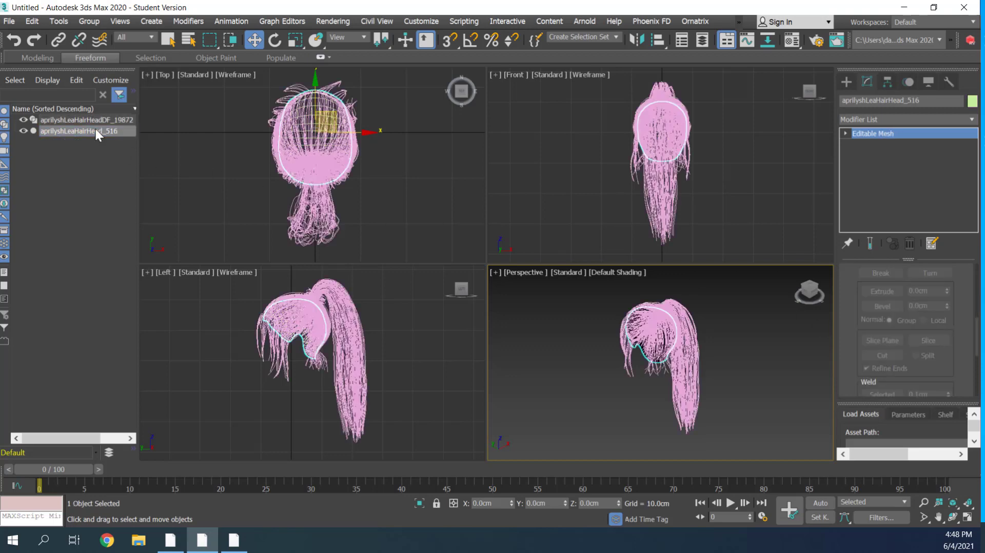
{"action": "left_click", "coordinate": [965, 516]}
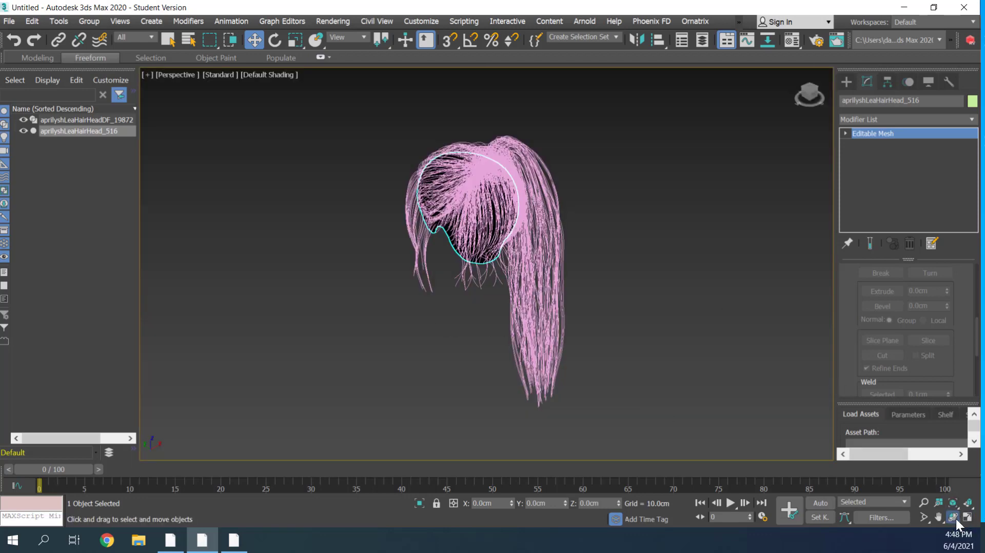
{"action": "left_click", "coordinate": [955, 515]}
{"action": "mouse_move", "coordinate": [458, 274]}
{"action": "left_mouse_down"}
{"action": "mouse_move", "coordinate": [499, 276]}
{"action": "mouse_move", "coordinate": [514, 259]}
{"action": "mouse_move", "coordinate": [585, 251]}
{"action": "left_mouse_up"}
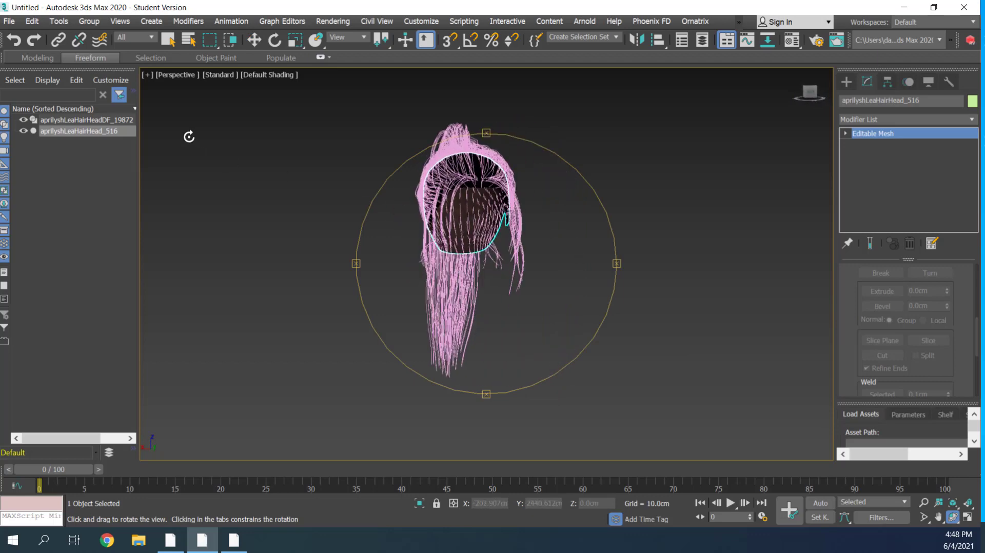
{"action": "left_click", "coordinate": [88, 119]}
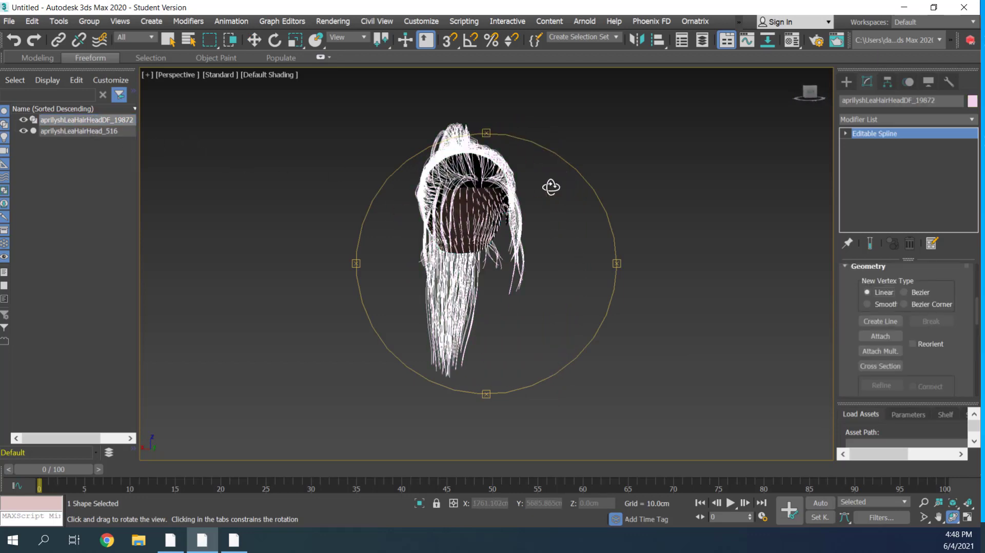
{"action": "left_click", "coordinate": [689, 21]}
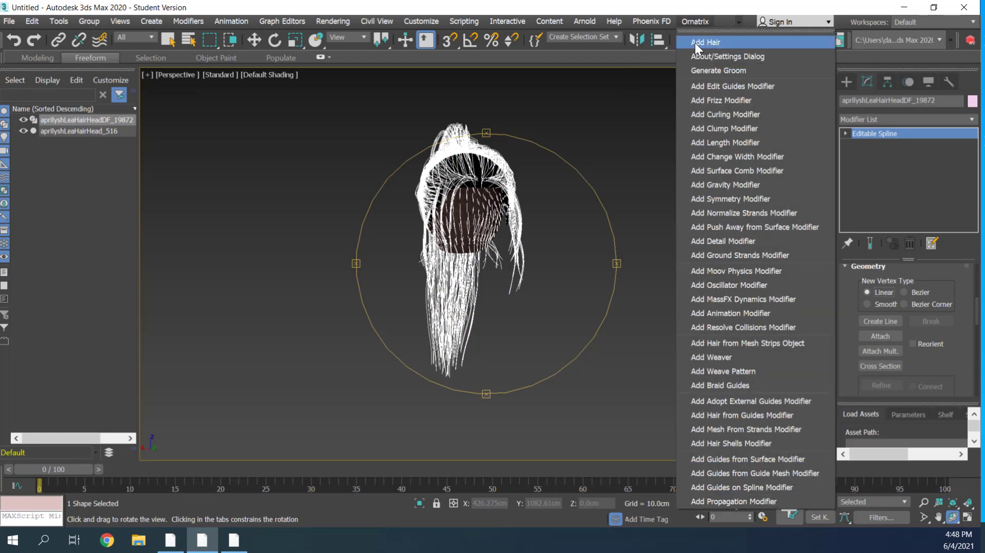
Step: Add Ornatrix hair to the spline using the Hair From Curves groom preset
{"action": "left_click", "coordinate": [694, 42]}
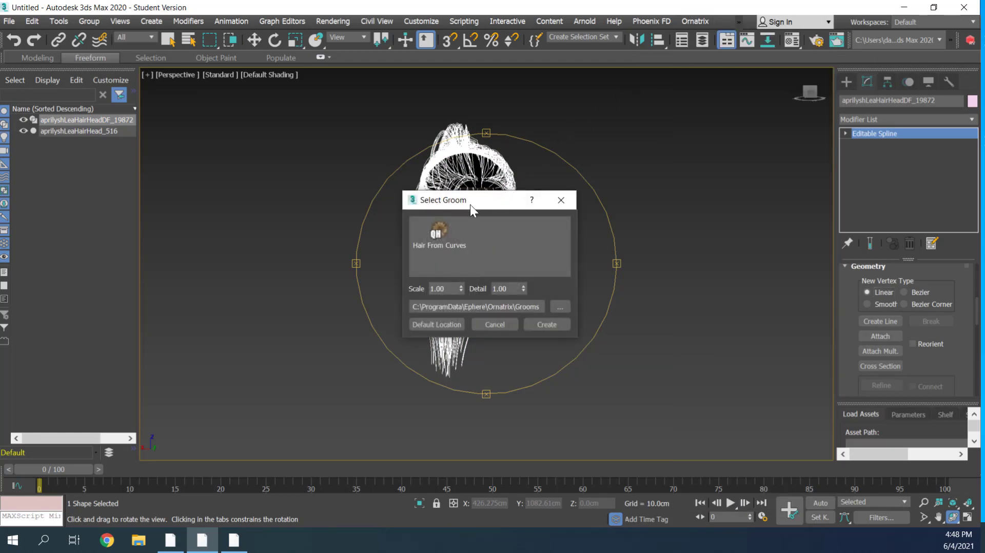
{"action": "left_click", "coordinate": [431, 239]}
{"action": "left_click", "coordinate": [548, 324]}
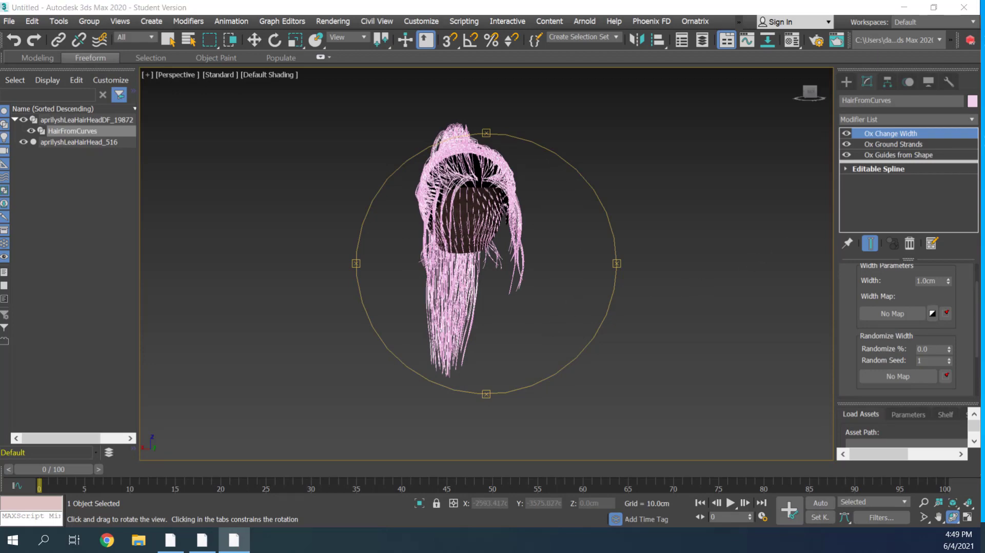
Step: Set Ox Guides from Shape's Num Points to 50
{"action": "left_click", "coordinate": [888, 155]}
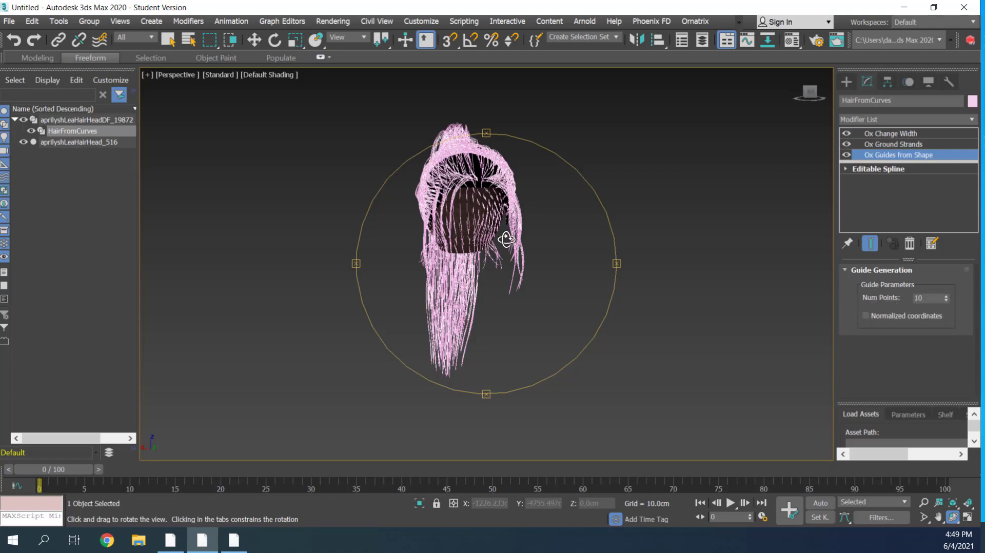
{"action": "scroll", "coordinate": [477, 233], "scroll_direction": "up", "scroll_amount": 5}
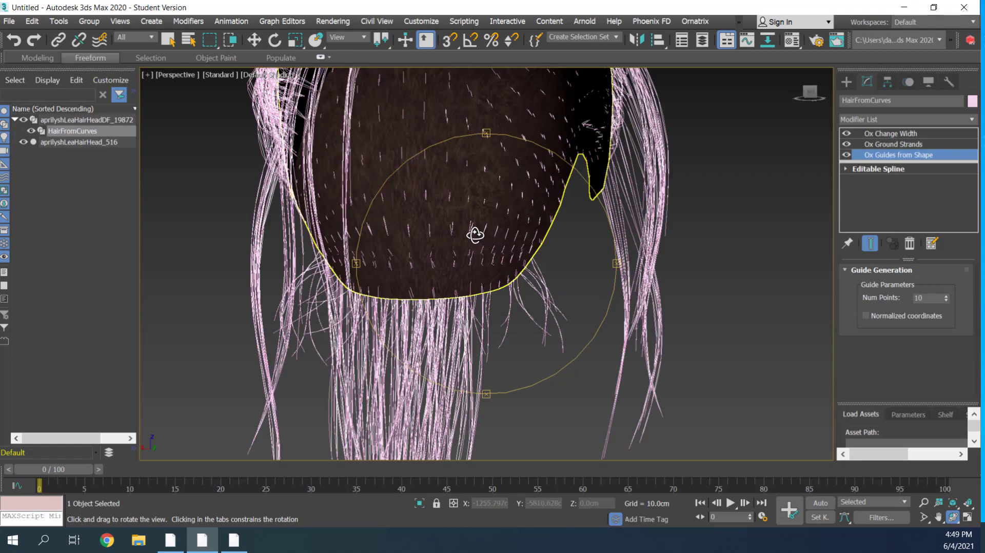
{"action": "mouse_move", "coordinate": [460, 258]}
{"action": "left_mouse_down"}
{"action": "mouse_move", "coordinate": [497, 266]}
{"action": "mouse_move", "coordinate": [506, 242]}
{"action": "mouse_move", "coordinate": [547, 255]}
{"action": "mouse_move", "coordinate": [535, 258]}
{"action": "left_mouse_up"}
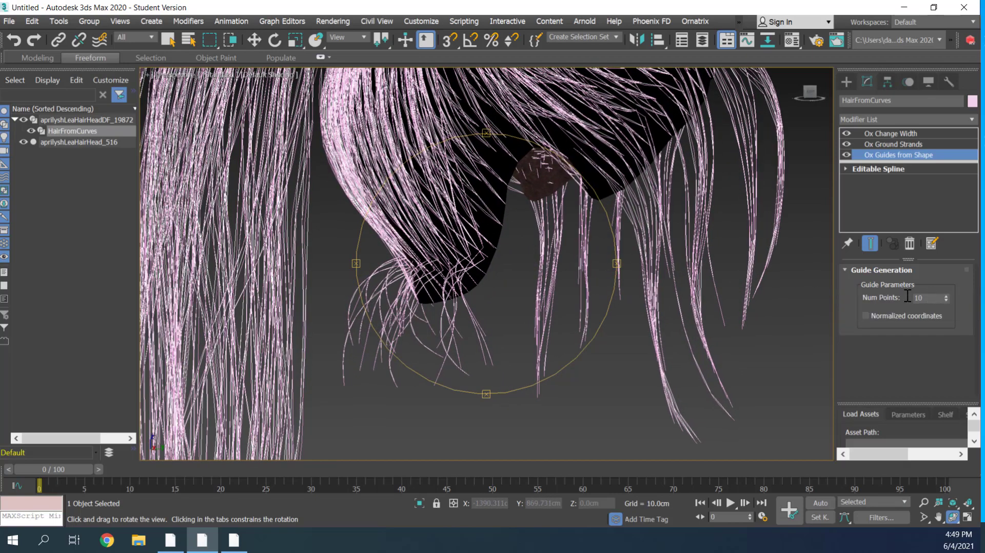
{"action": "double_click", "coordinate": [926, 298]}
{"action": "type", "text": "50"}
{"action": "key", "text": "Return"}
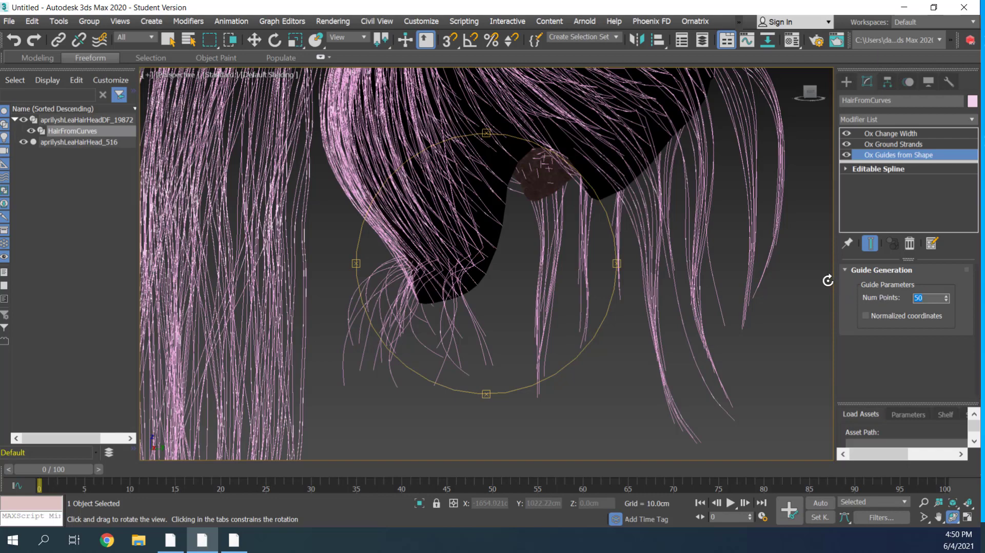
Step: Set the Ox Ground Strands base surface to aprilyshLeaHairHead_516 and reattach the roots
{"action": "left_click", "coordinate": [900, 143]}
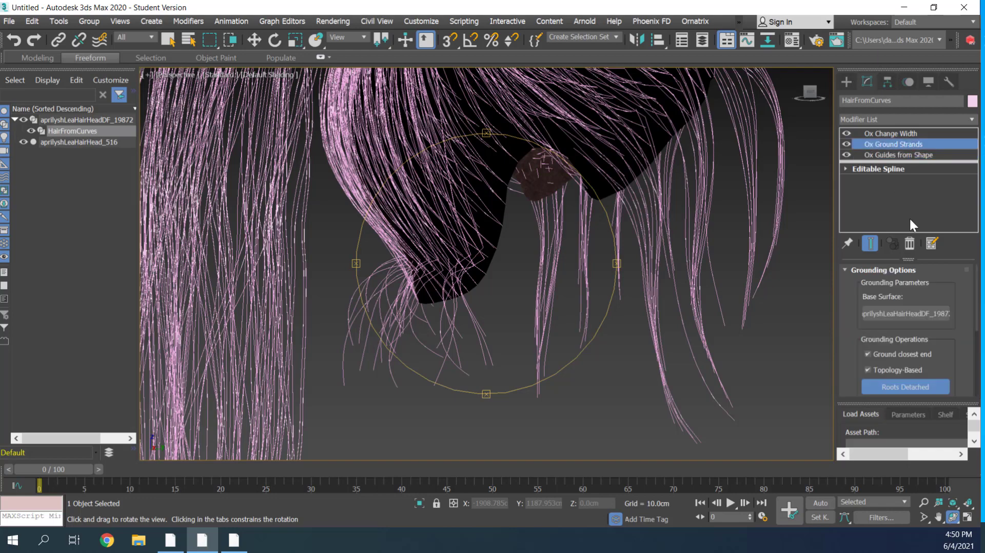
{"action": "left_click", "coordinate": [912, 315]}
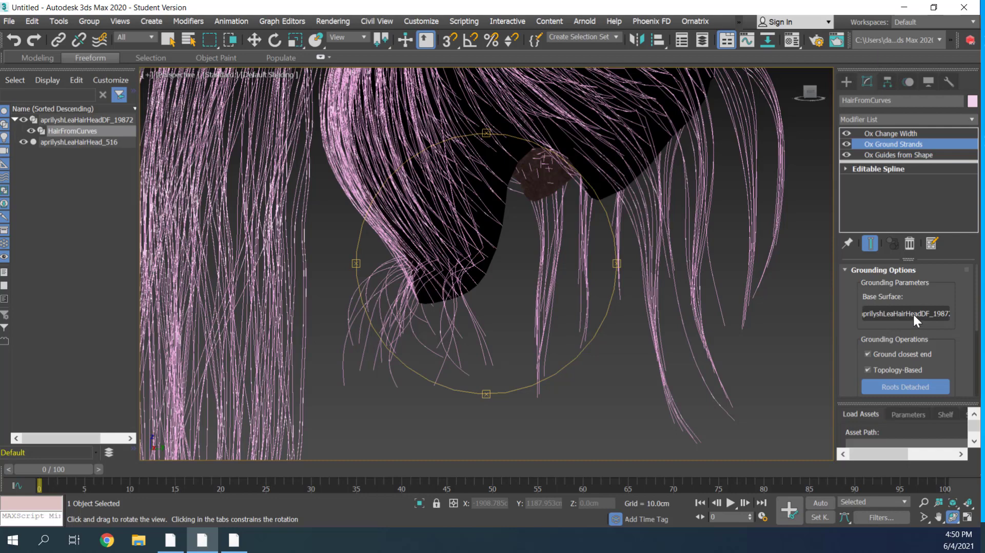
{"action": "left_click", "coordinate": [912, 309]}
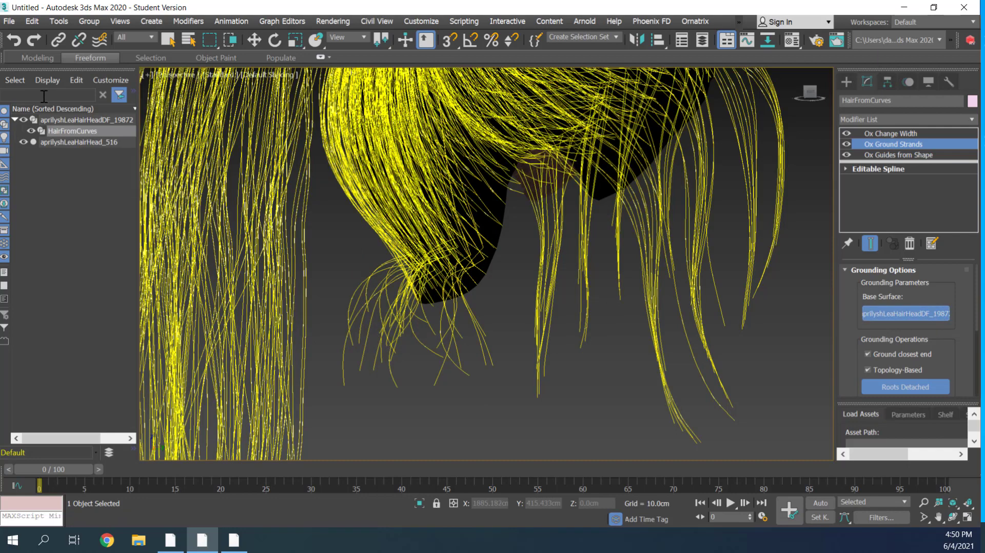
{"action": "left_click", "coordinate": [58, 142]}
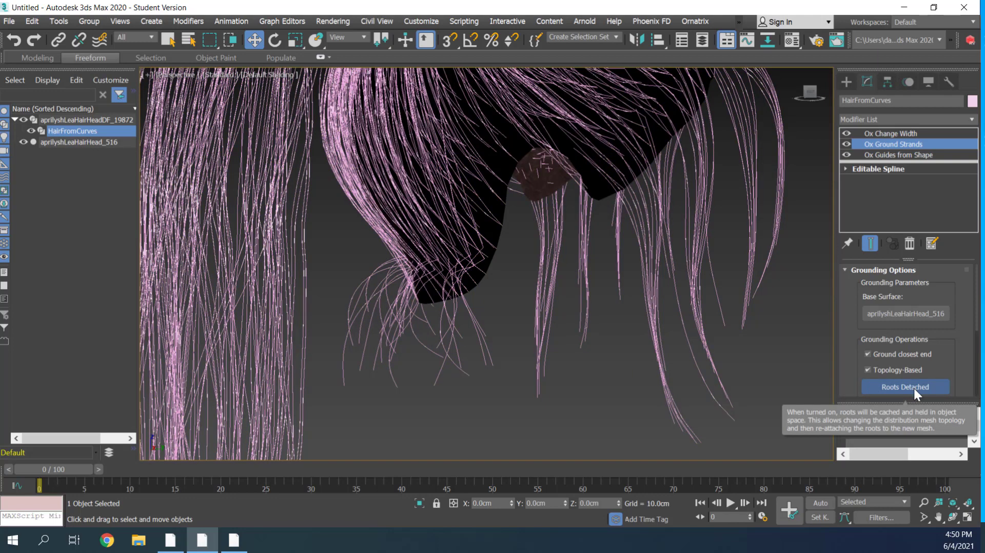
{"action": "left_click", "coordinate": [913, 386]}
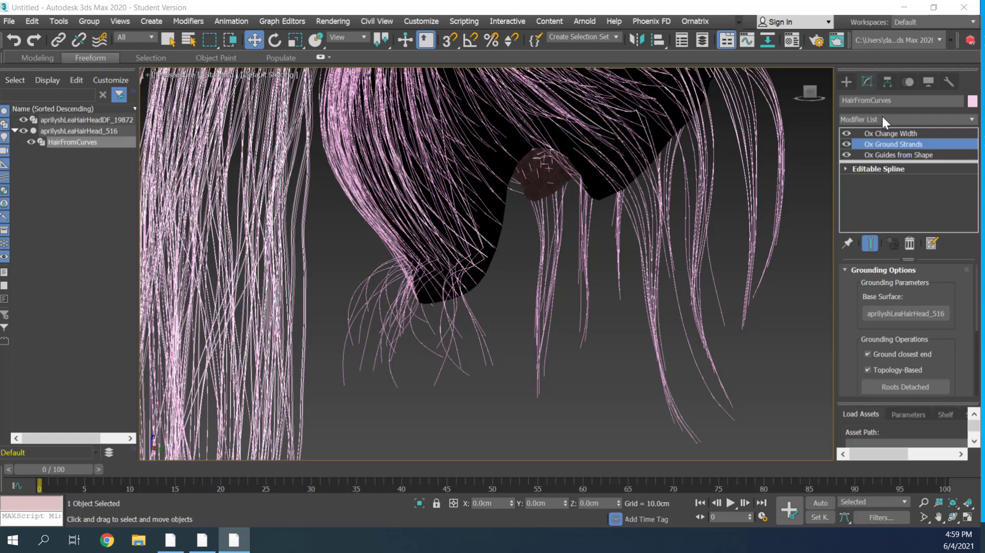
Step: Add an Ox Strand Multiplier modifier above Ox Ground Strands on the HairFromCurves hair
{"action": "left_click", "coordinate": [883, 117]}
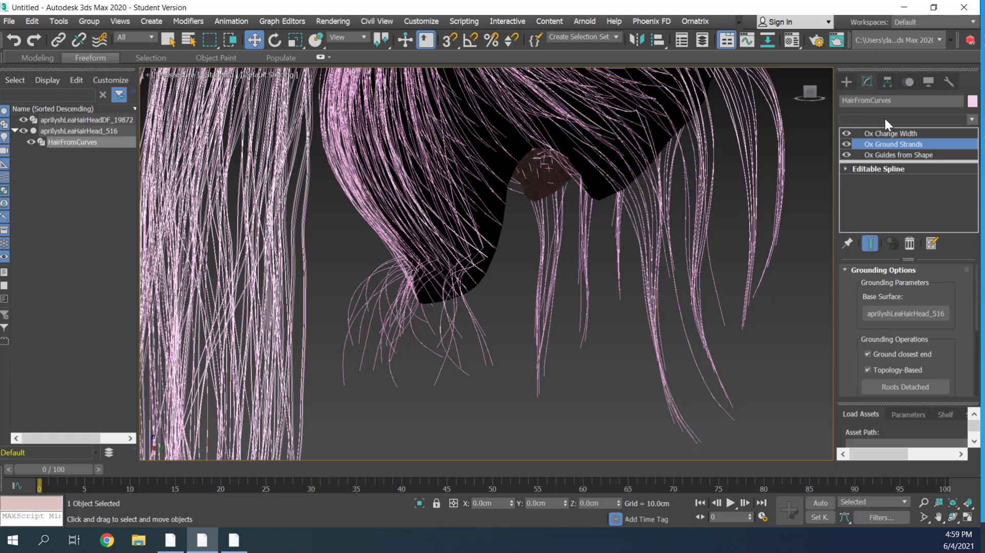
{"action": "left_click", "coordinate": [884, 116]}
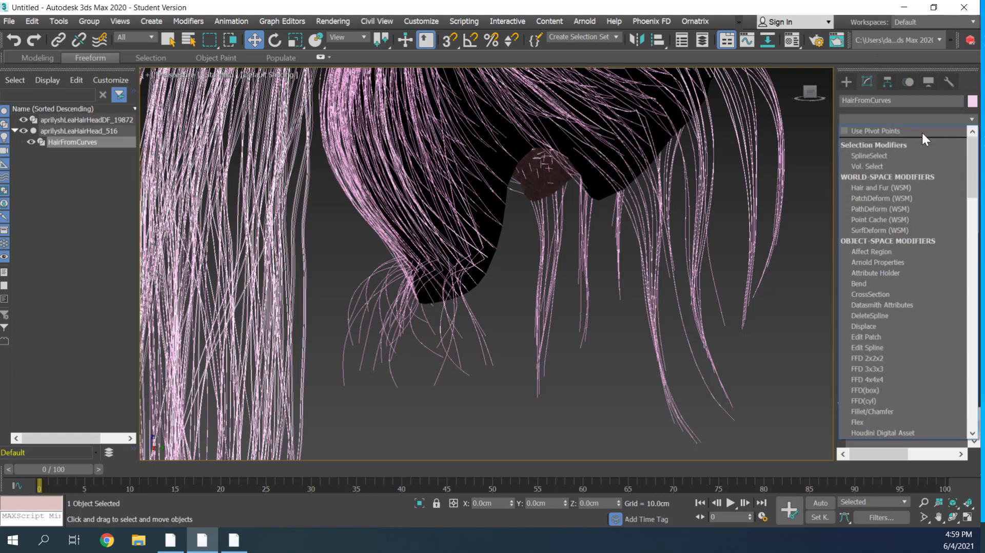
{"action": "type", "text": "m"}
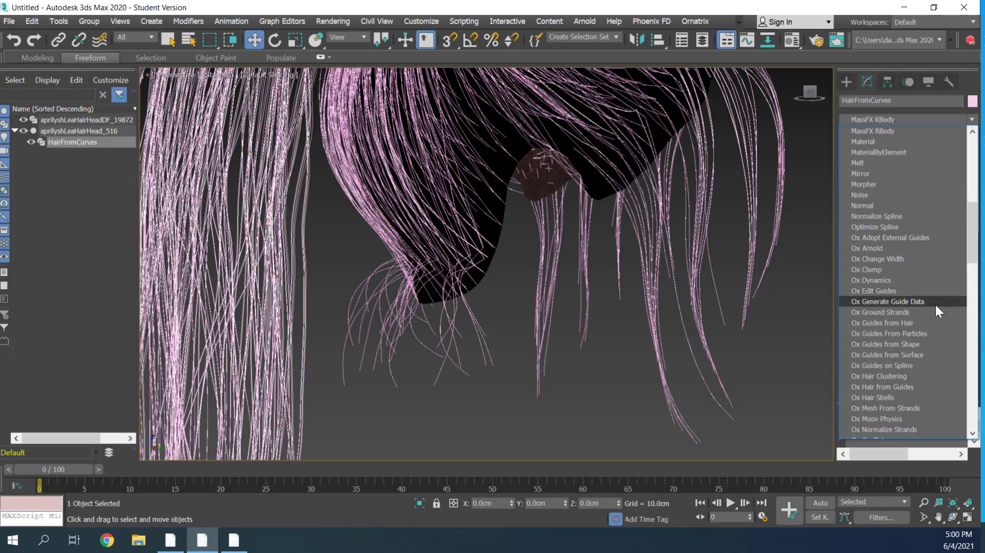
{"action": "scroll", "coordinate": [935, 310], "scroll_direction": "down", "scroll_amount": 1}
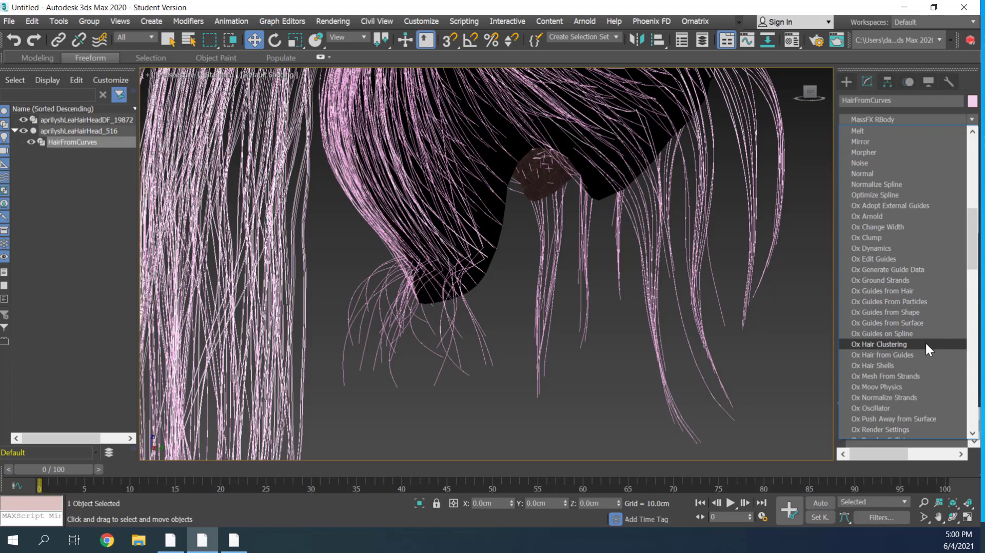
{"action": "scroll", "coordinate": [927, 340], "scroll_direction": "down", "scroll_amount": 3}
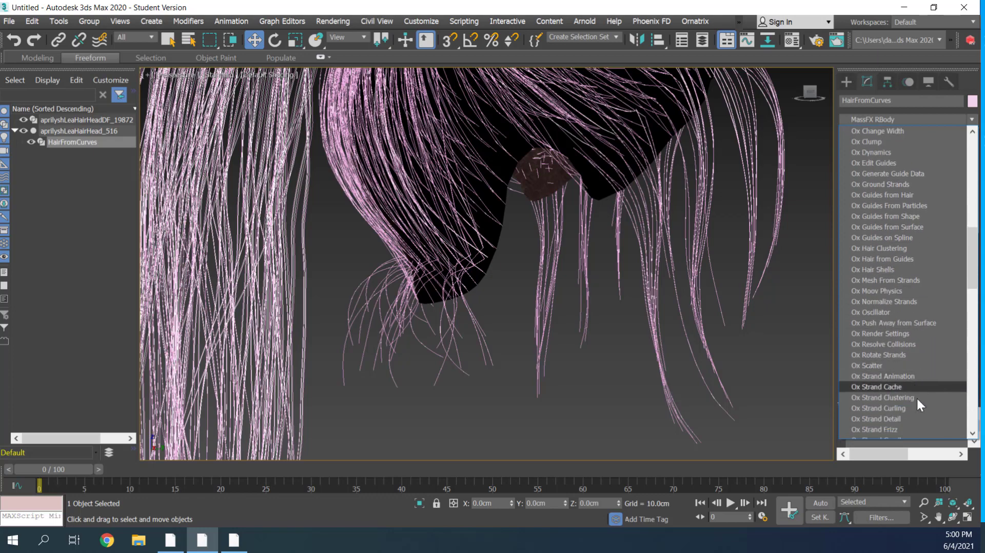
{"action": "scroll", "coordinate": [918, 400], "scroll_direction": "down", "scroll_amount": 2}
{"action": "left_click", "coordinate": [902, 398]}
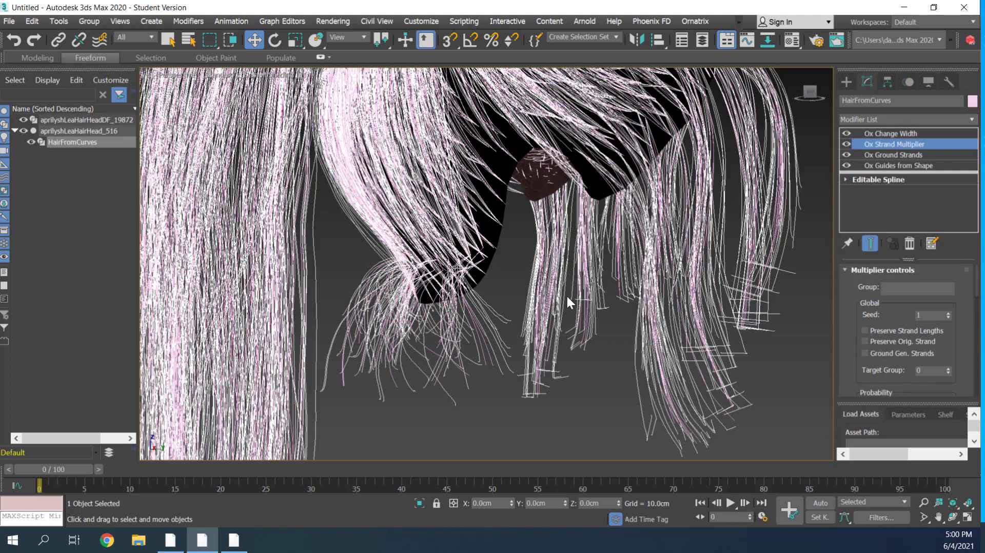
Step: Toggle the Strand Multiplier off and on, set Copies Count to 30, and orbit to inspect
{"action": "left_click", "coordinate": [846, 144]}
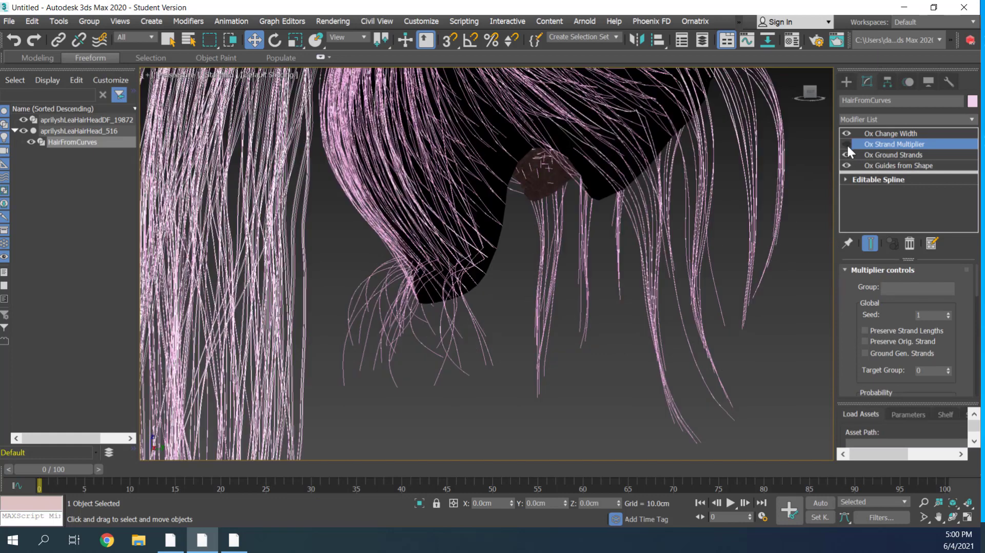
{"action": "left_click", "coordinate": [846, 144]}
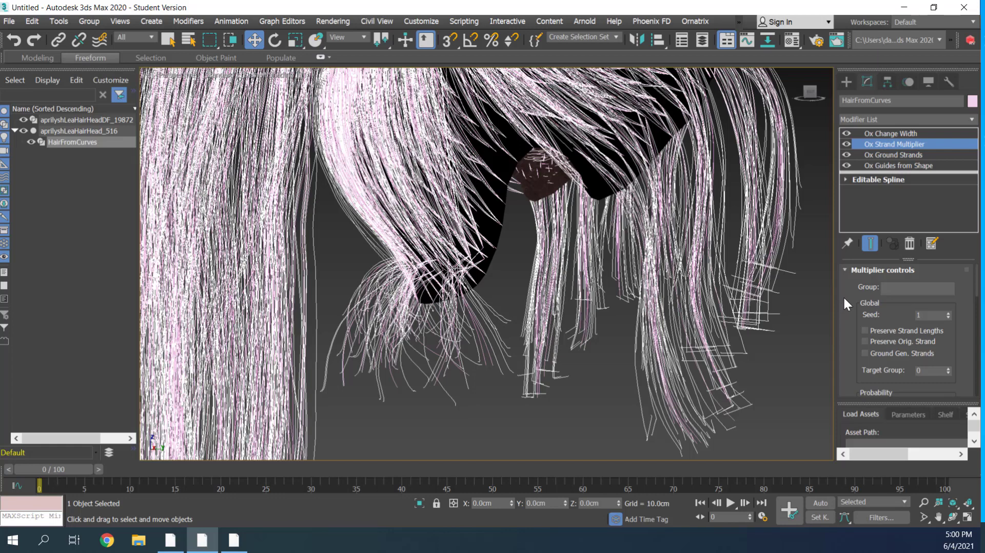
{"action": "scroll", "coordinate": [843, 296], "scroll_direction": "down", "scroll_amount": 2}
{"action": "scroll", "coordinate": [848, 355], "scroll_direction": "down", "scroll_amount": 1}
{"action": "scroll", "coordinate": [847, 356], "scroll_direction": "down", "scroll_amount": 1}
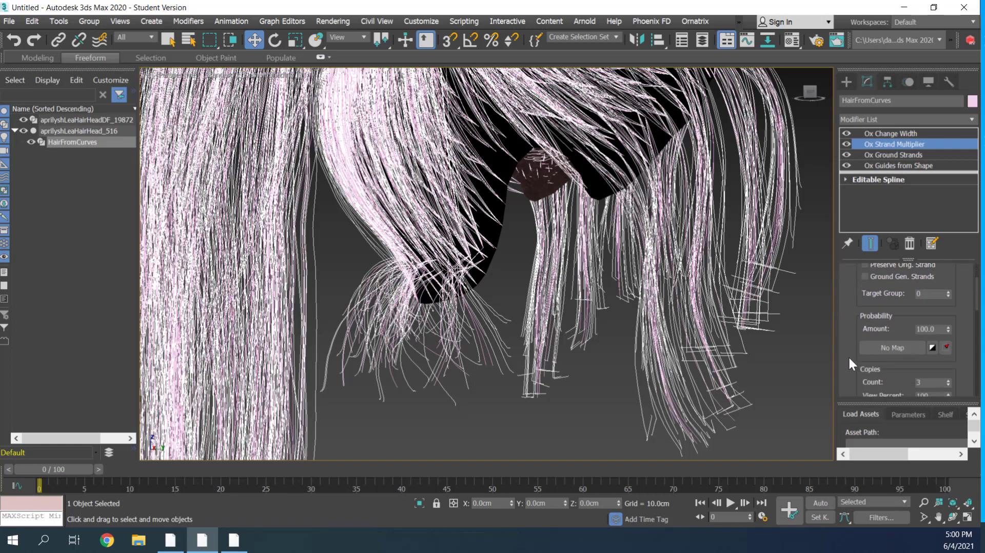
{"action": "scroll", "coordinate": [843, 340], "scroll_direction": "down", "scroll_amount": 1}
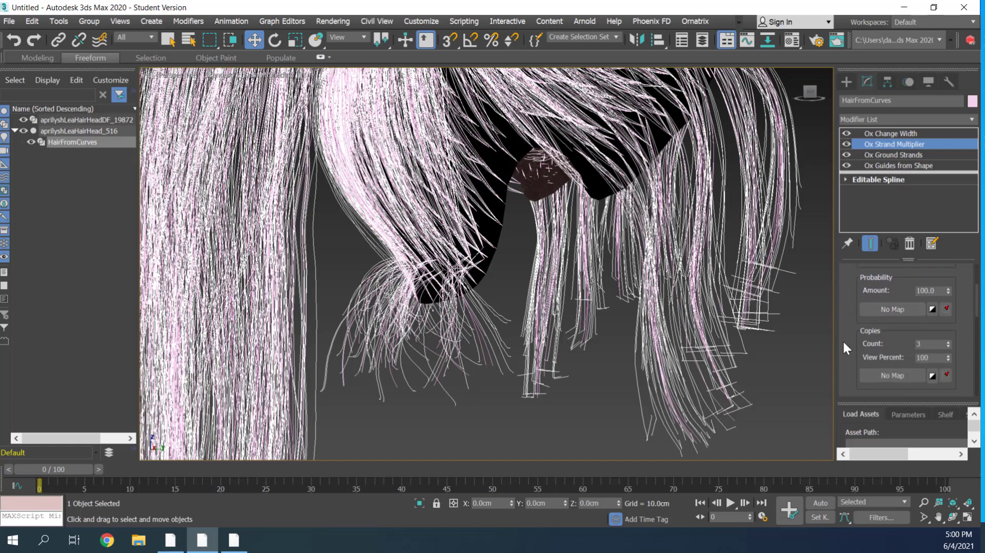
{"action": "left_click", "coordinate": [929, 343]}
{"action": "type", "text": "0"}
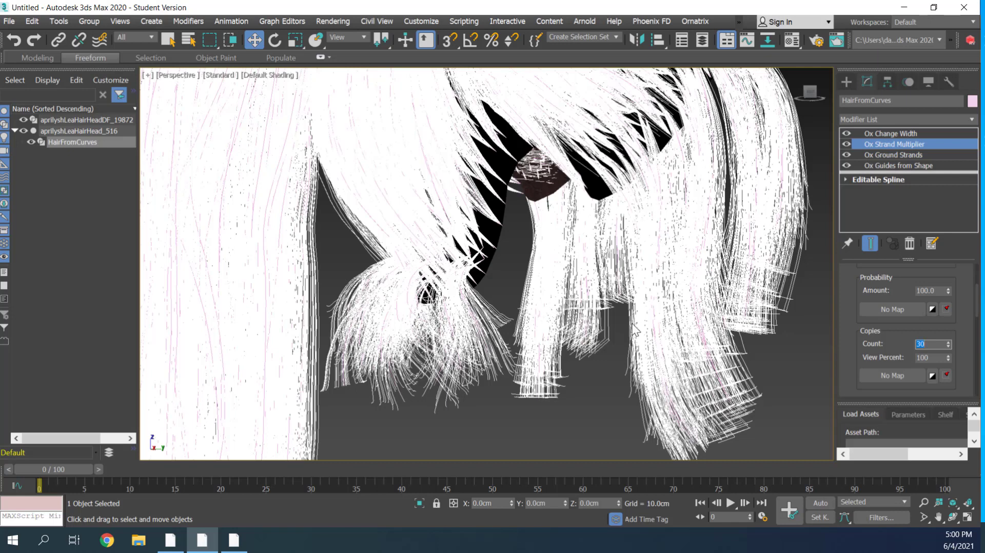
{"action": "left_click", "coordinate": [956, 518]}
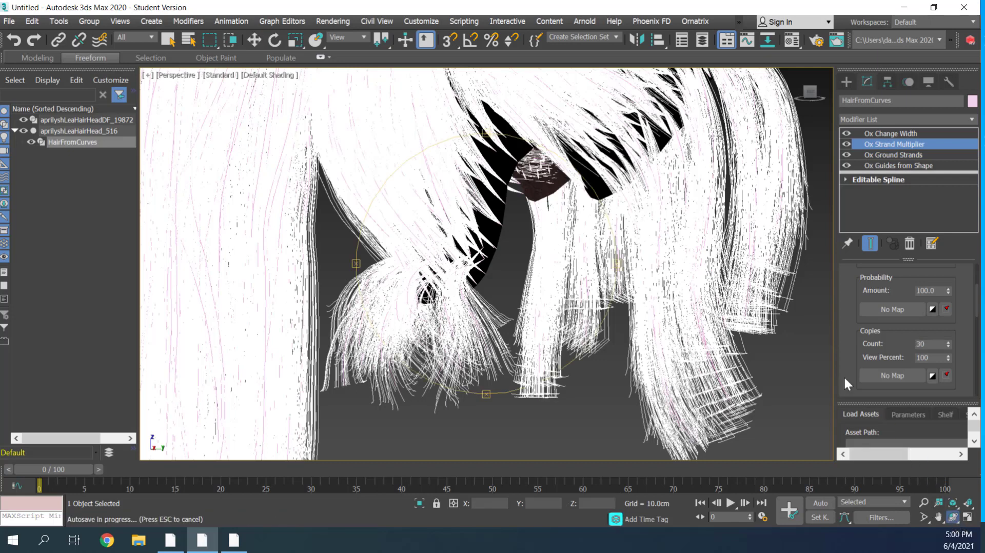
{"action": "mouse_move", "coordinate": [536, 262]}
{"action": "left_mouse_down"}
{"action": "mouse_move", "coordinate": [471, 269]}
{"action": "mouse_move", "coordinate": [485, 285]}
{"action": "left_mouse_up"}
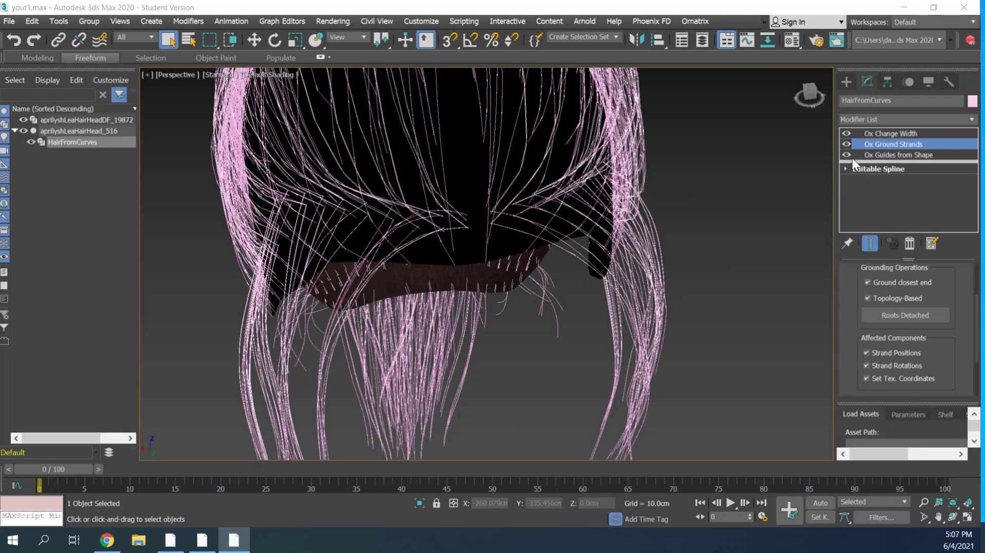
Step: Add Ox Hair from Guides to HairFromCurves, distributing roots from face centers
{"action": "left_click", "coordinate": [876, 120]}
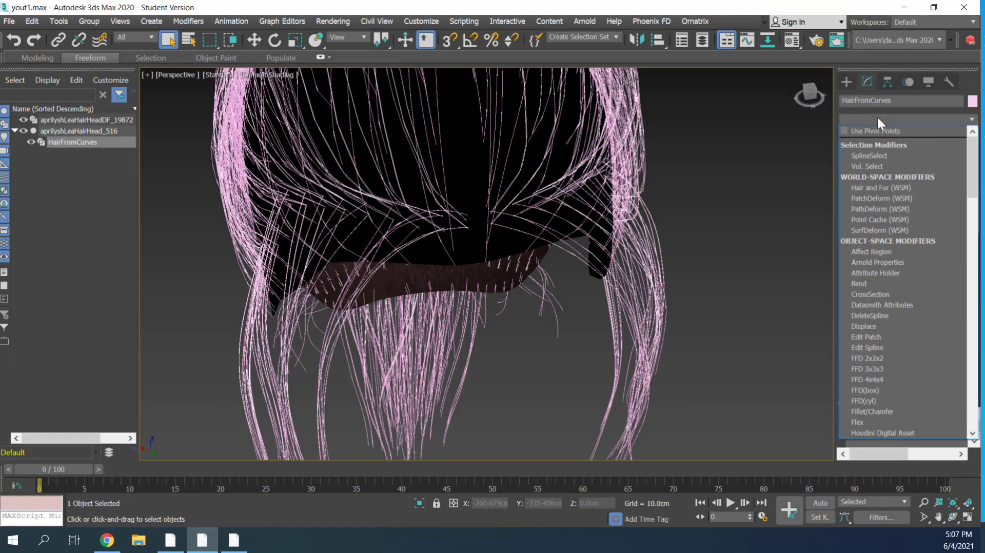
{"action": "type", "text": "ox"}
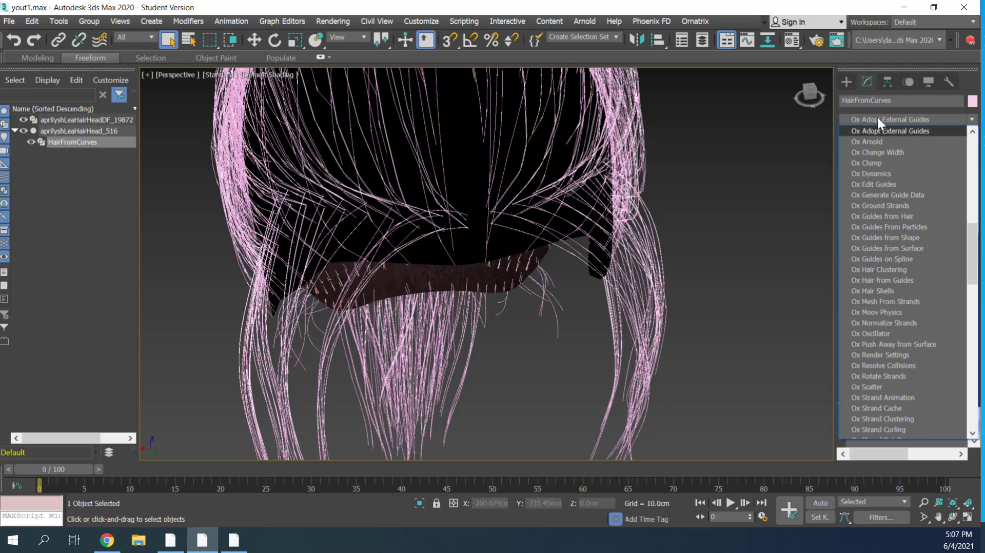
{"action": "left_click", "coordinate": [918, 277]}
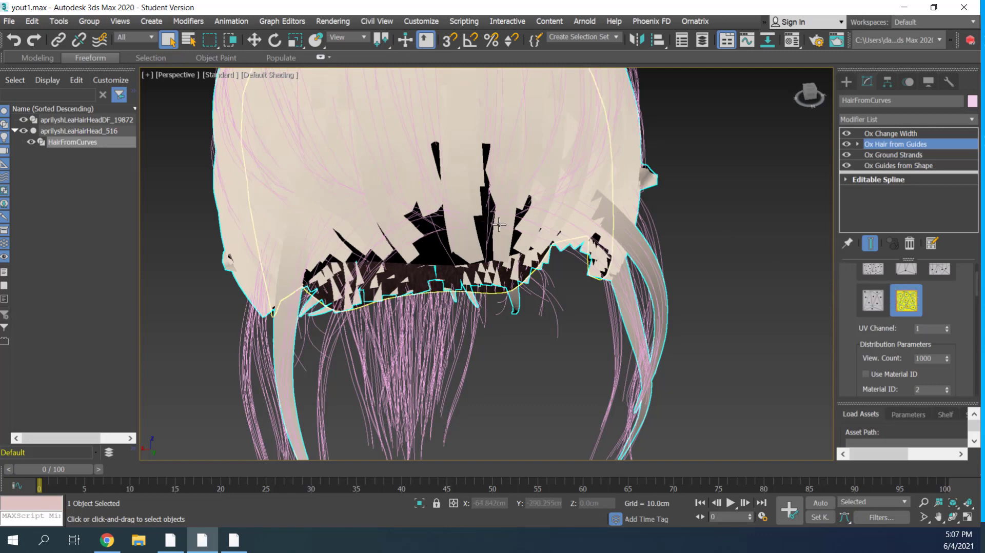
{"action": "left_click", "coordinate": [875, 303]}
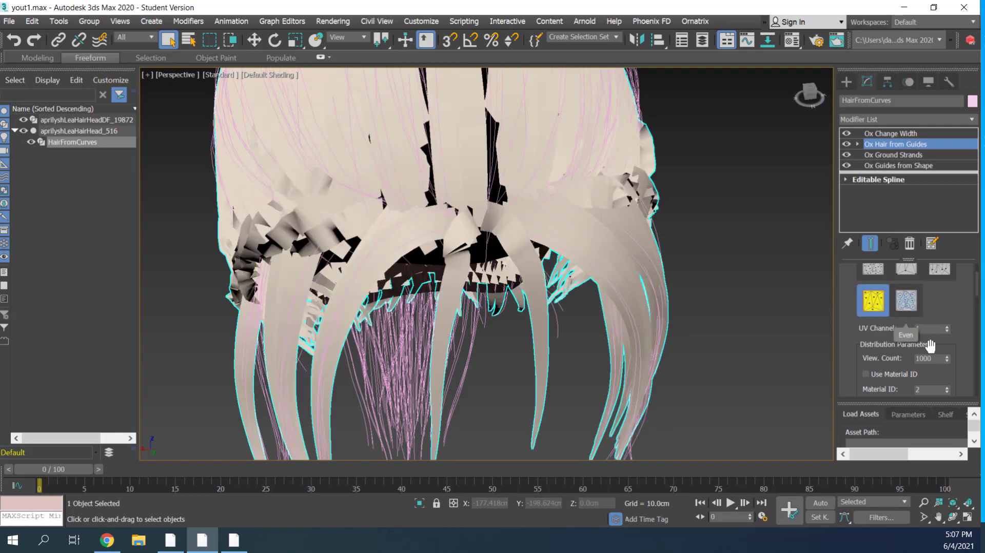
Step: Try several Root Distribution methods and settle on the top-right one
{"action": "scroll", "coordinate": [952, 297], "scroll_direction": "up", "scroll_amount": 2}
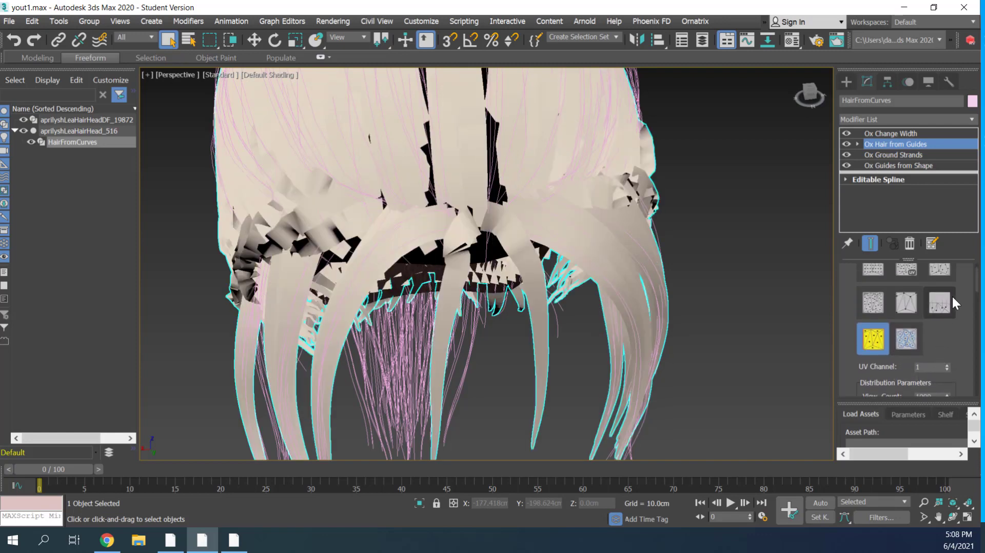
{"action": "scroll", "coordinate": [951, 297], "scroll_direction": "up", "scroll_amount": 2}
{"action": "scroll", "coordinate": [951, 294], "scroll_direction": "down", "scroll_amount": 1}
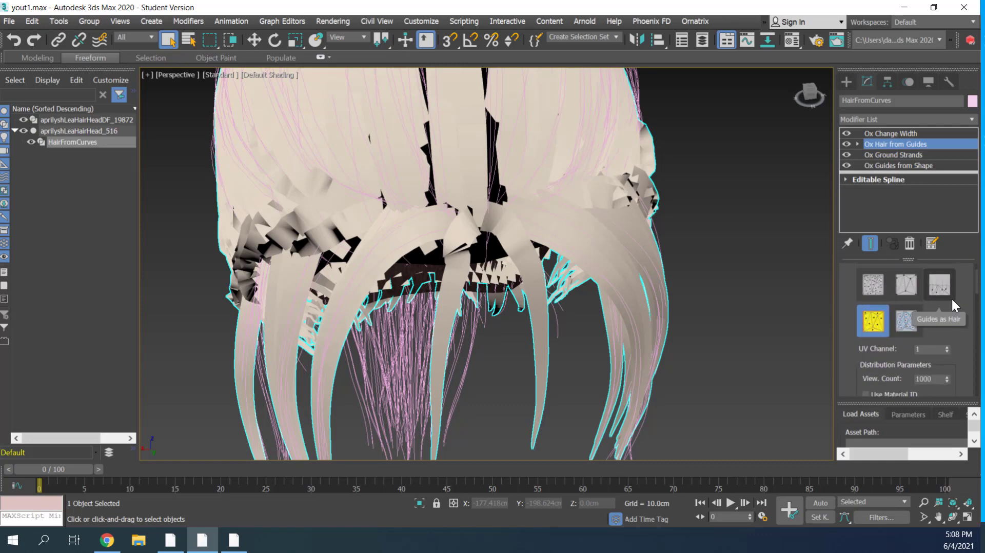
{"action": "scroll", "coordinate": [951, 297], "scroll_direction": "down", "scroll_amount": 2}
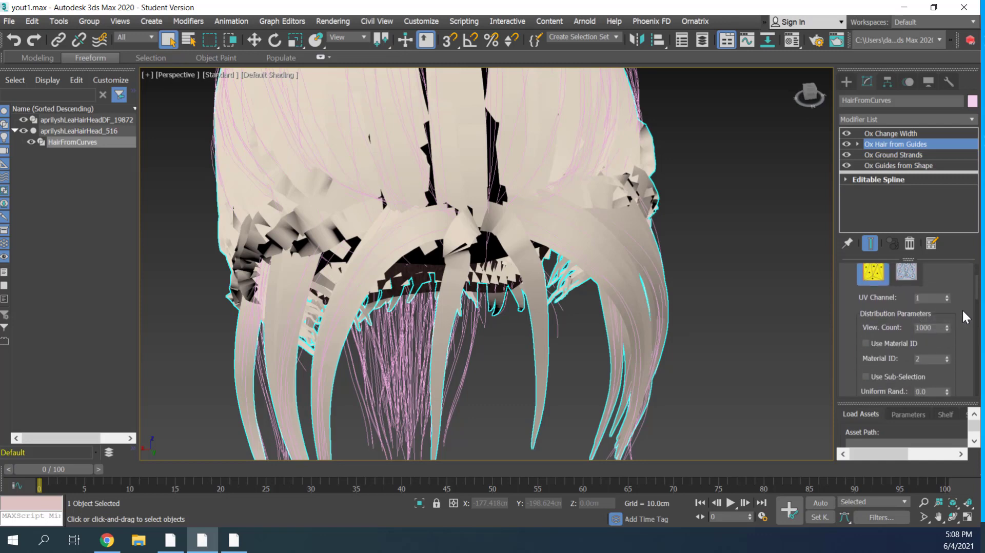
{"action": "scroll", "coordinate": [962, 309], "scroll_direction": "down", "scroll_amount": 2}
{"action": "scroll", "coordinate": [961, 309], "scroll_direction": "down", "scroll_amount": 2}
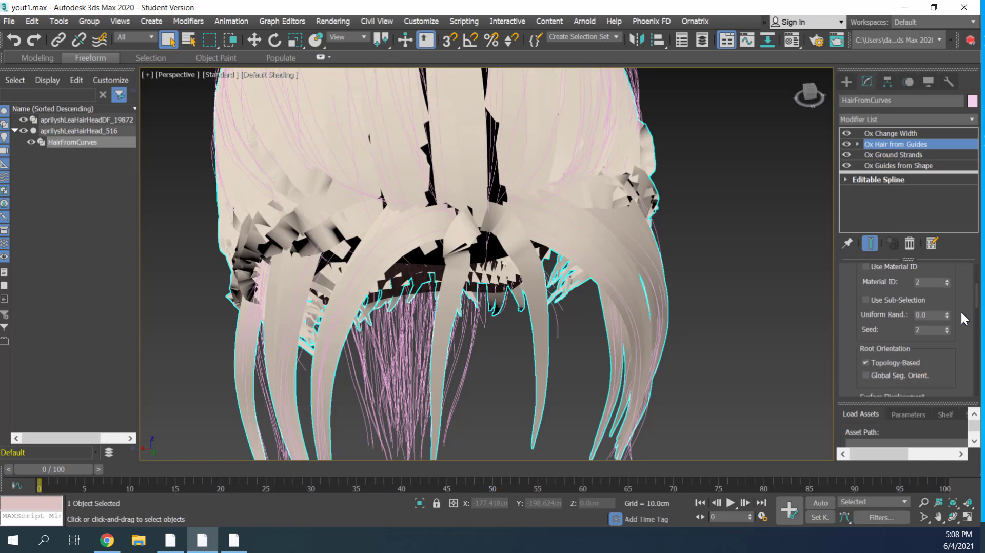
{"action": "scroll", "coordinate": [959, 306], "scroll_direction": "up", "scroll_amount": 2}
{"action": "scroll", "coordinate": [958, 306], "scroll_direction": "up", "scroll_amount": 1}
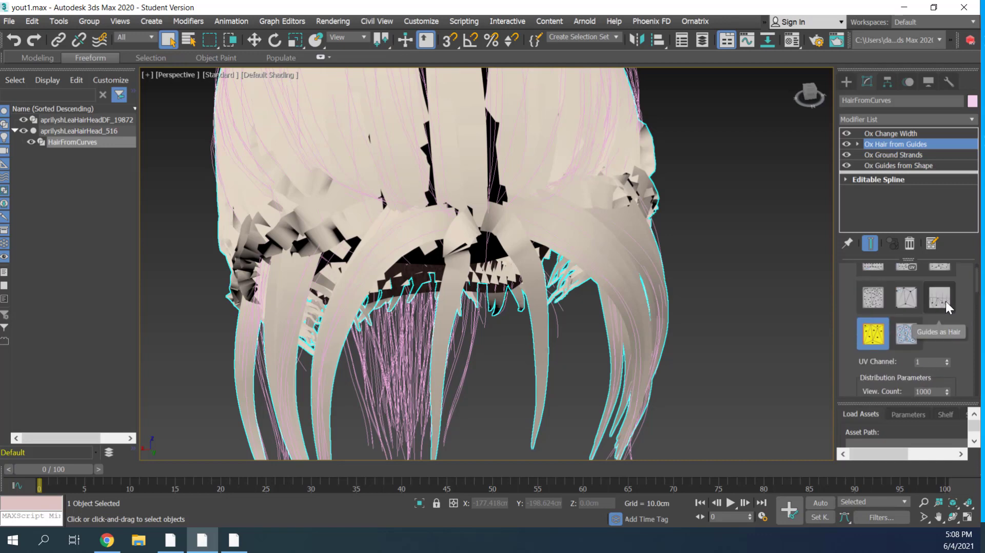
{"action": "left_click", "coordinate": [946, 301]}
{"action": "left_click", "coordinate": [906, 333]}
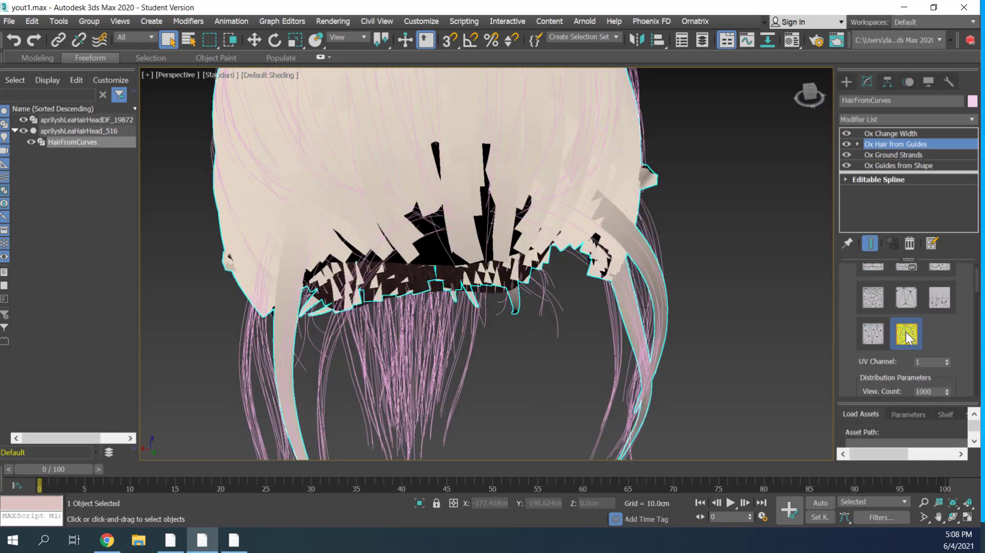
{"action": "left_click", "coordinate": [907, 306]}
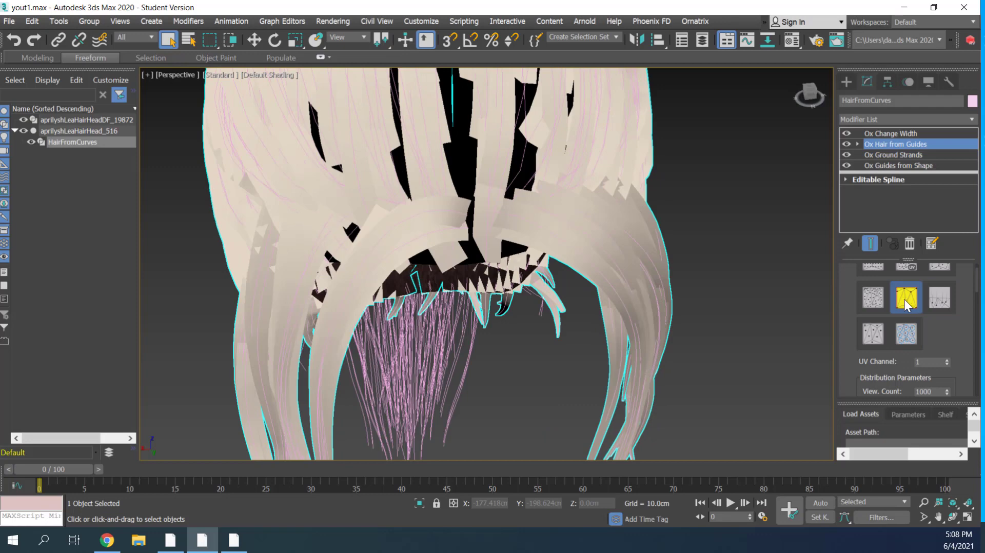
{"action": "left_click", "coordinate": [879, 303]}
{"action": "scroll", "coordinate": [964, 305], "scroll_direction": "up", "scroll_amount": 1}
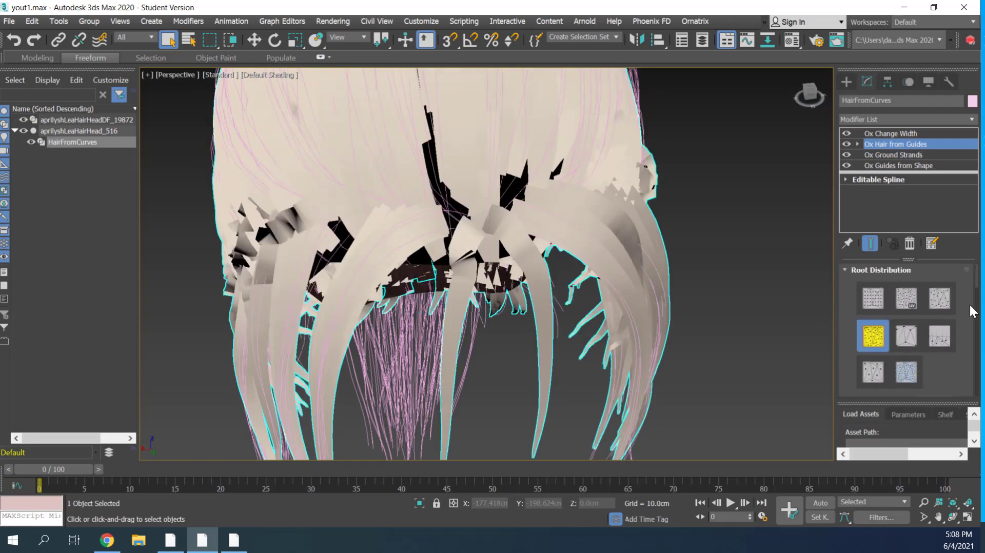
{"action": "left_click", "coordinate": [944, 302]}
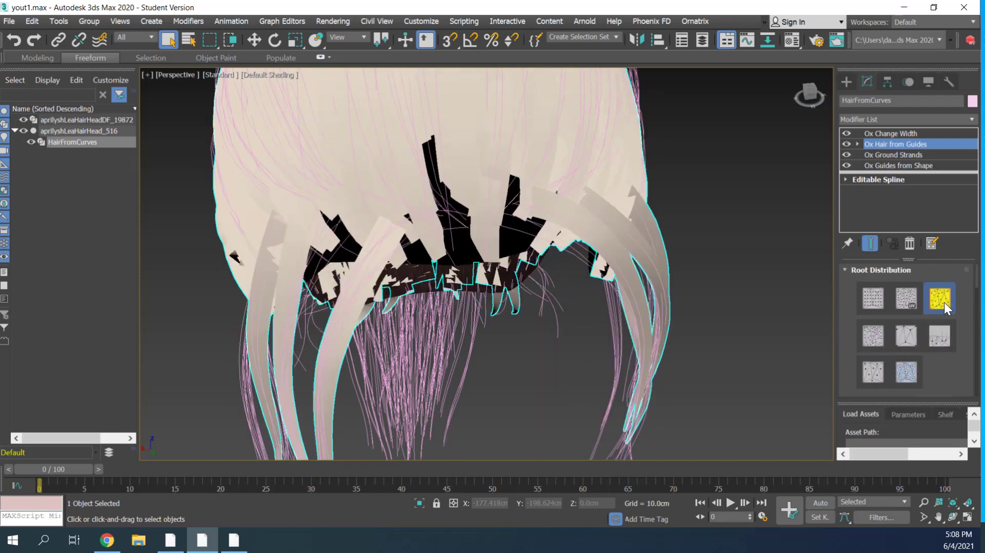
{"action": "left_click", "coordinate": [878, 133]}
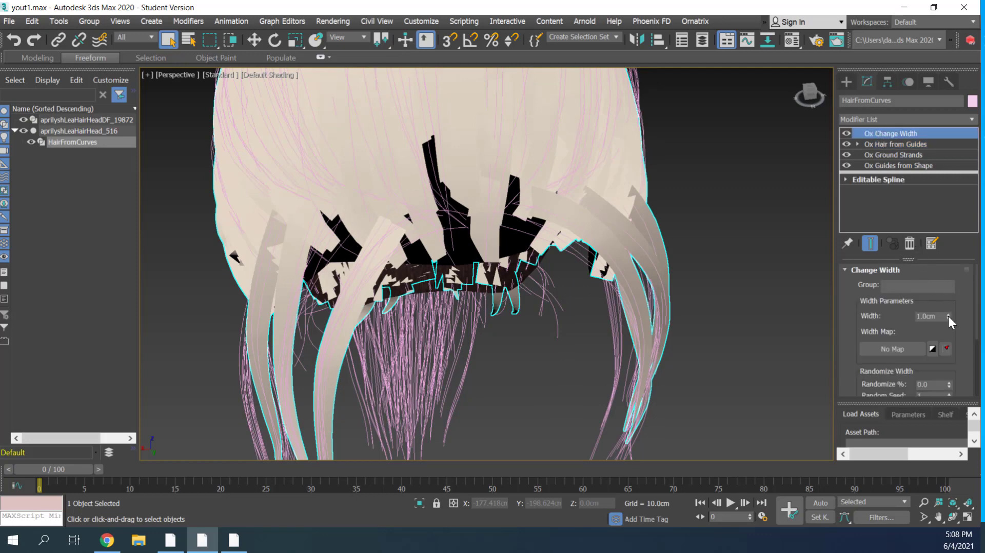
Step: Set Ox Change Width's Width to 0.01cm and show the Ox Hair from Guides settings
{"action": "double_click", "coordinate": [932, 317]}
{"action": "key", "text": "BackSpace"}
{"action": "type", "text": "01"}
{"action": "key", "text": "Return"}
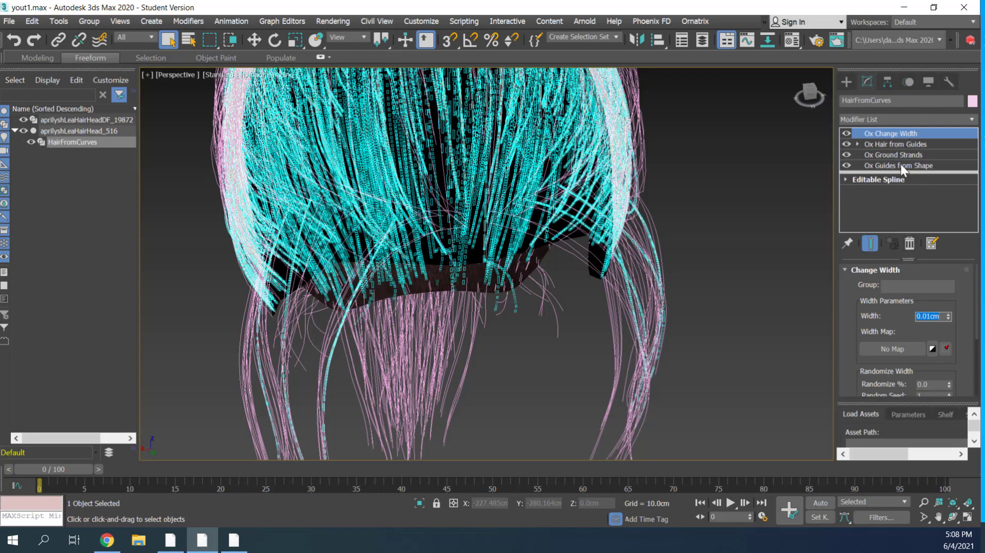
{"action": "left_click", "coordinate": [903, 145]}
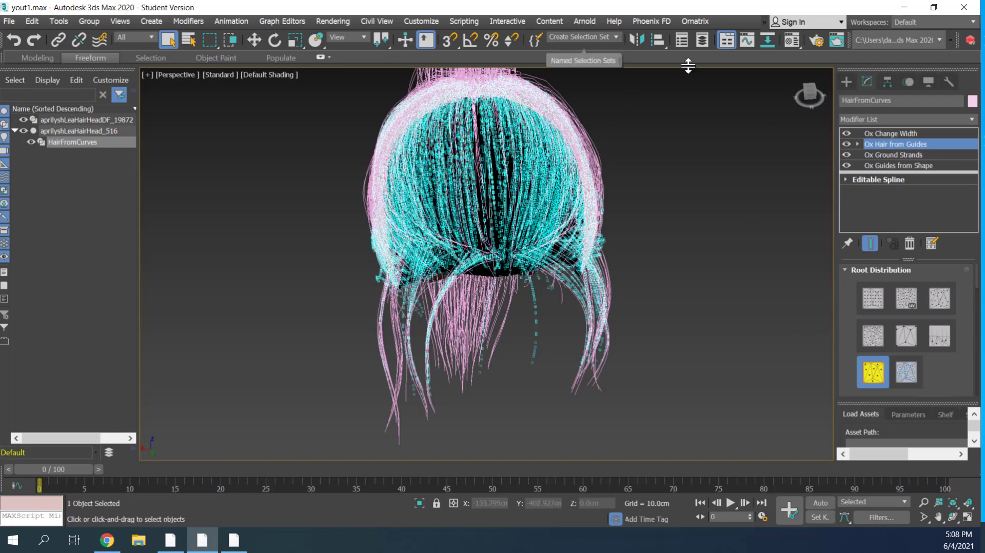
Step: Add Ox Strand Multiplier between Ox Hair from Guides and Ox Change Width
{"action": "left_click", "coordinate": [875, 119]}
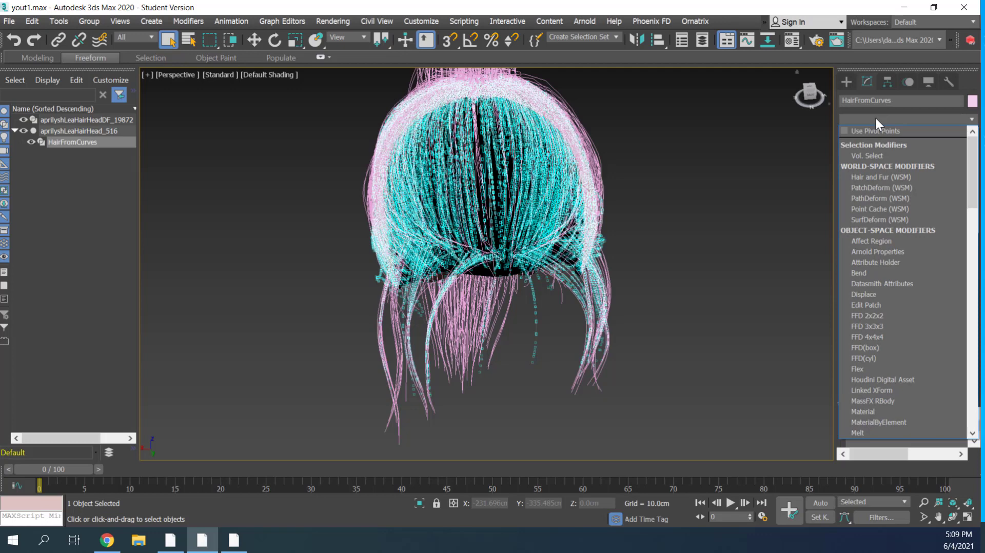
{"action": "type", "text": "ox"}
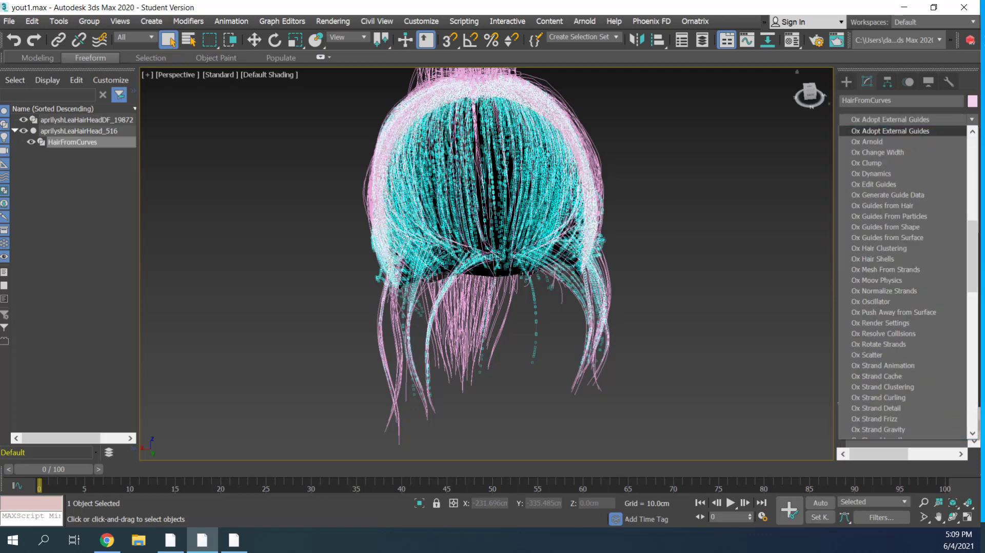
{"action": "scroll", "coordinate": [930, 322], "scroll_direction": "down", "scroll_amount": 3}
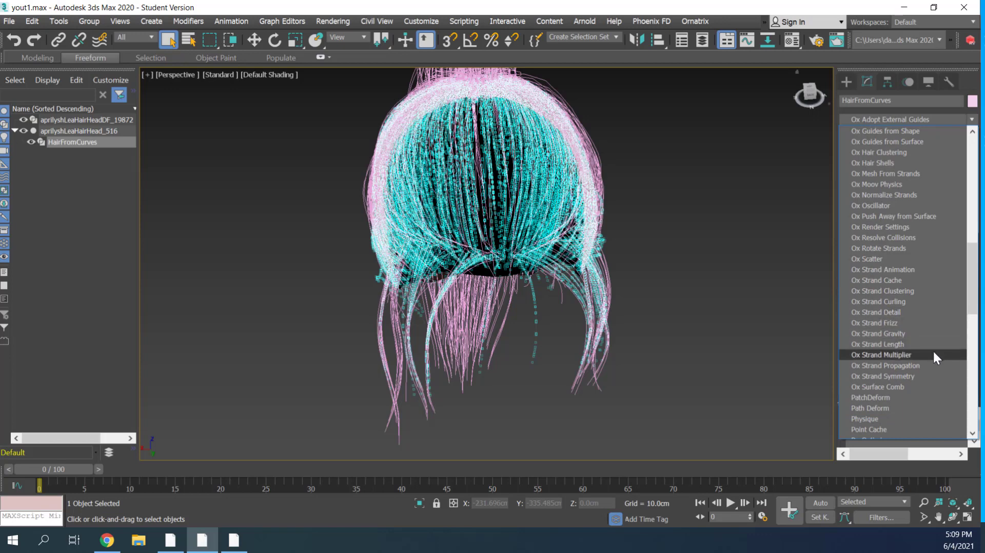
{"action": "left_click", "coordinate": [907, 355]}
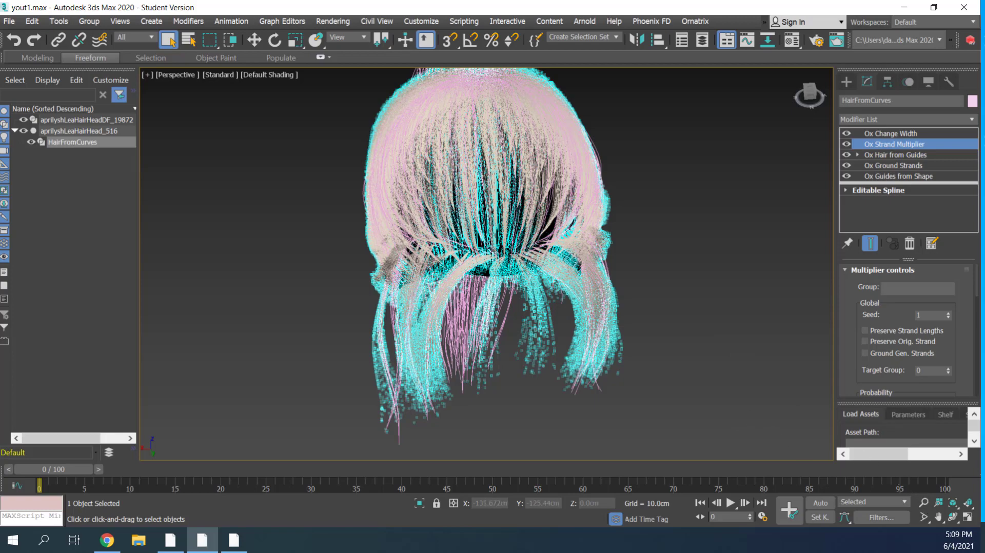
Step: View the hair from above, check the 30-copy count, and pick another root distribution pattern
{"action": "left_click", "coordinate": [952, 517]}
{"action": "mouse_move", "coordinate": [460, 203]}
{"action": "left_mouse_down"}
{"action": "mouse_move", "coordinate": [449, 217]}
{"action": "mouse_move", "coordinate": [452, 197]}
{"action": "mouse_move", "coordinate": [508, 441]}
{"action": "left_mouse_up"}
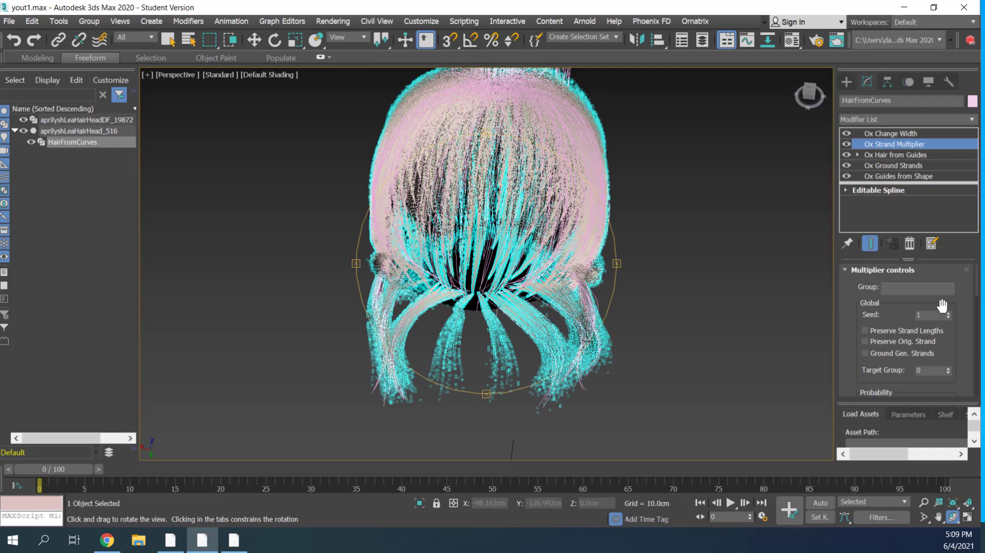
{"action": "scroll", "coordinate": [953, 307], "scroll_direction": "down", "scroll_amount": 2}
{"action": "scroll", "coordinate": [954, 308], "scroll_direction": "down", "scroll_amount": 2}
{"action": "scroll", "coordinate": [948, 312], "scroll_direction": "down", "scroll_amount": 2}
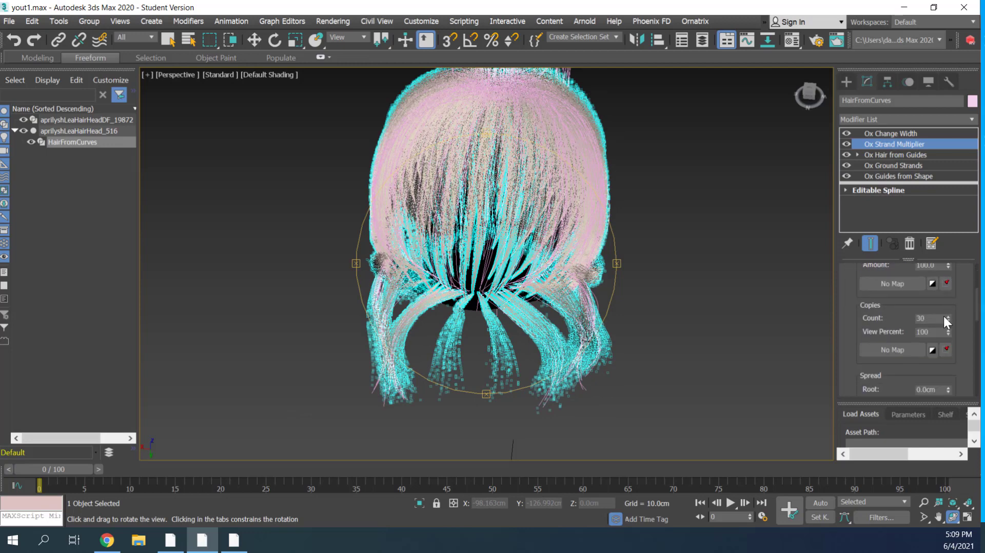
{"action": "double_click", "coordinate": [930, 318]}
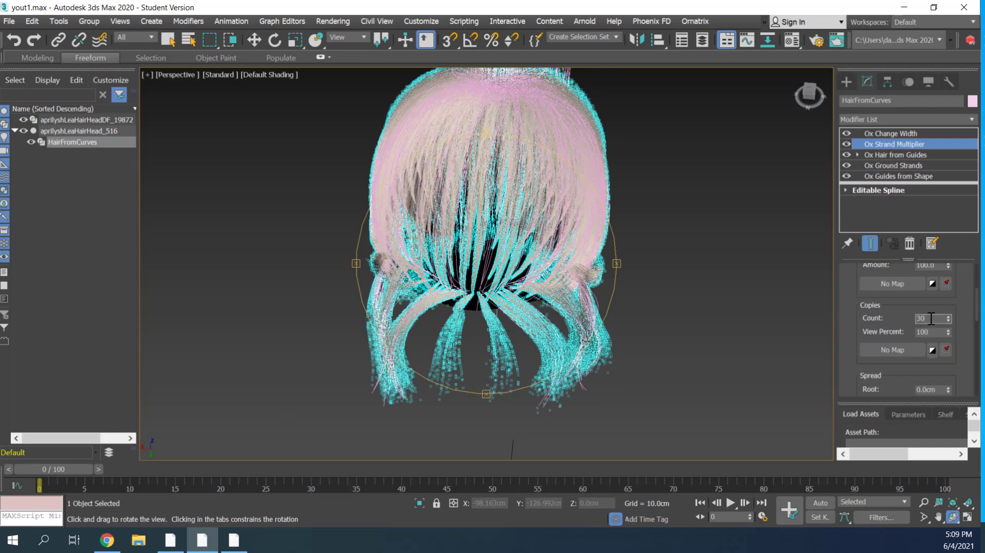
{"action": "double_click", "coordinate": [930, 319]}
{"action": "left_click", "coordinate": [907, 154]}
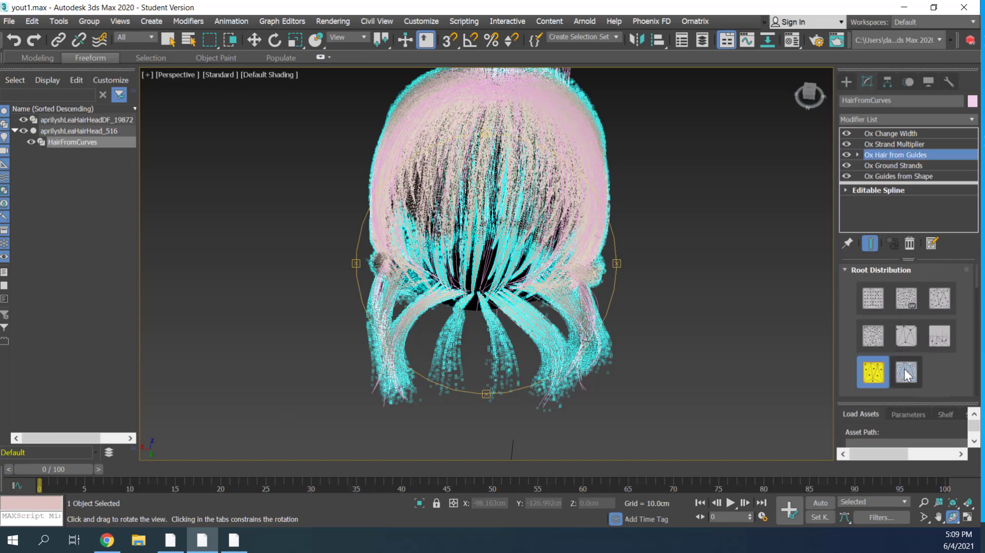
{"action": "left_click", "coordinate": [906, 372]}
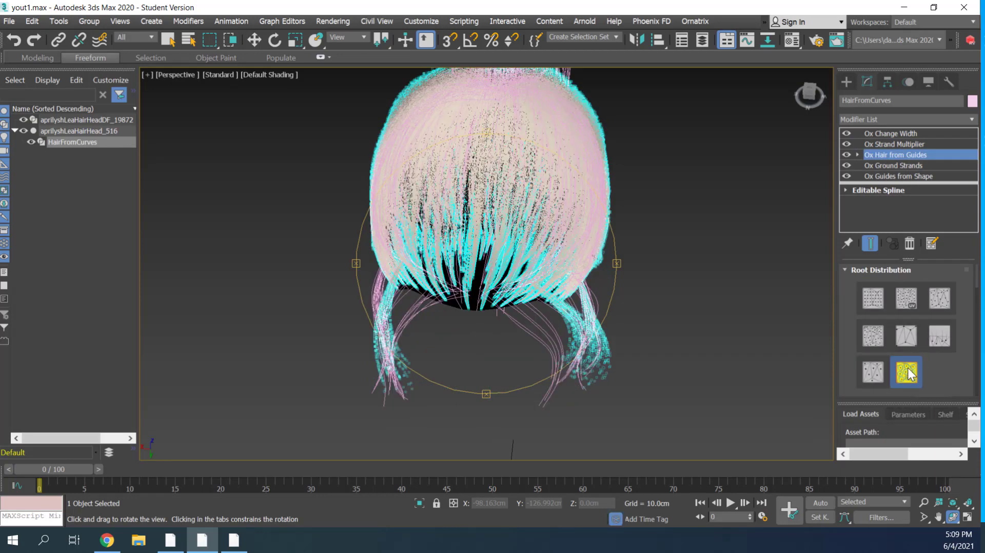
Step: Switch to another root distribution pattern and set the multiplier Copies Count to 50
{"action": "left_click", "coordinate": [940, 336]}
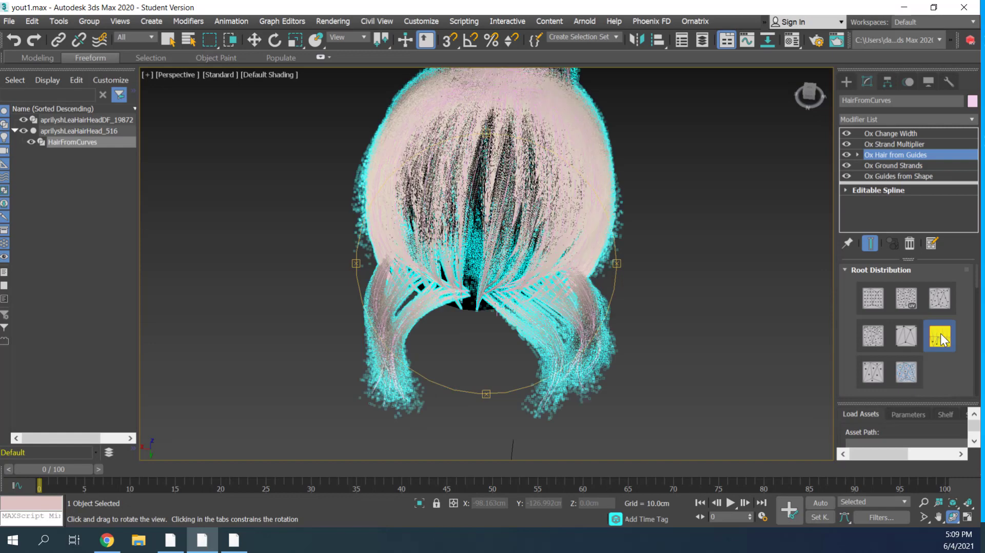
{"action": "scroll", "coordinate": [966, 322], "scroll_direction": "down", "scroll_amount": 3}
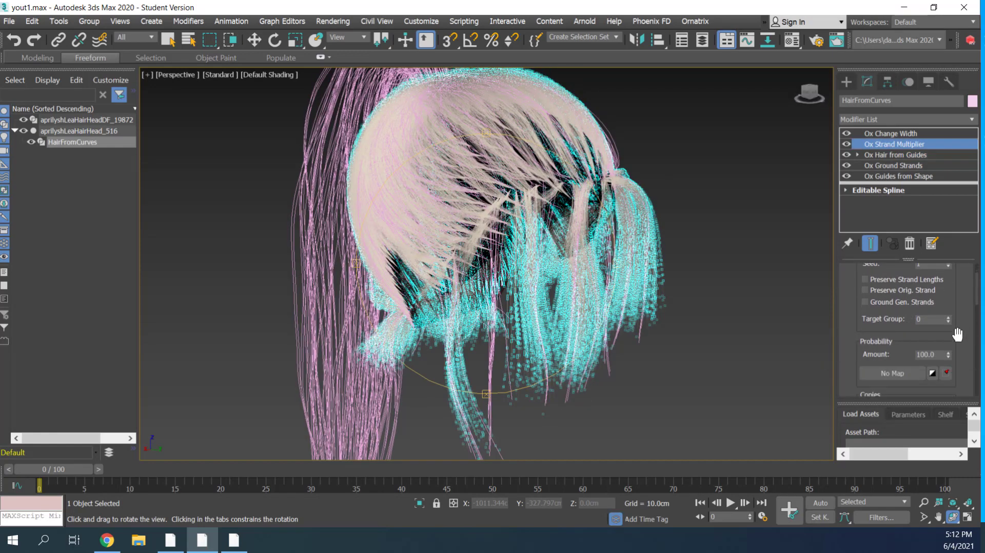
{"action": "scroll", "coordinate": [957, 328], "scroll_direction": "down", "scroll_amount": 2}
{"action": "scroll", "coordinate": [957, 335], "scroll_direction": "down", "scroll_amount": 1}
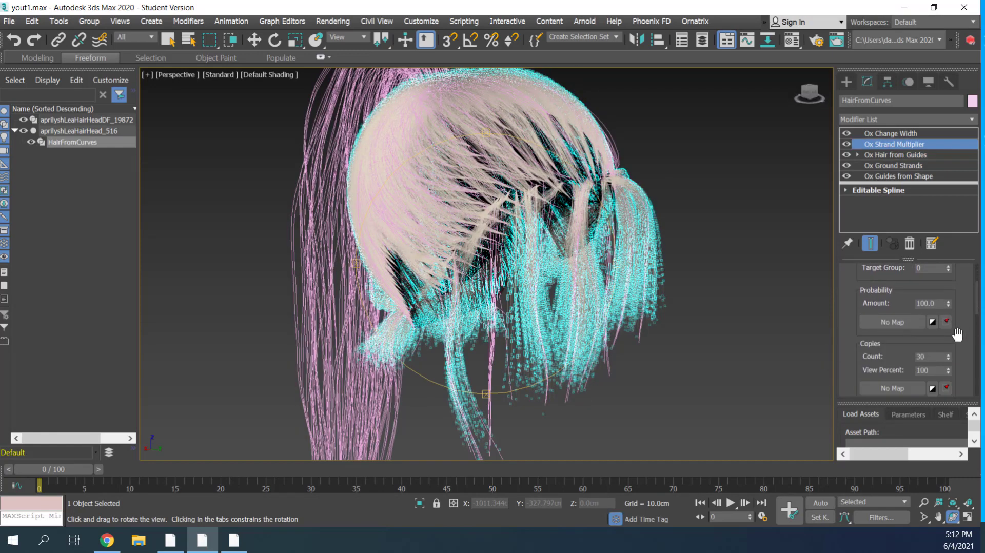
{"action": "scroll", "coordinate": [957, 335], "scroll_direction": "down", "scroll_amount": 1}
{"action": "scroll", "coordinate": [957, 334], "scroll_direction": "down", "scroll_amount": 2}
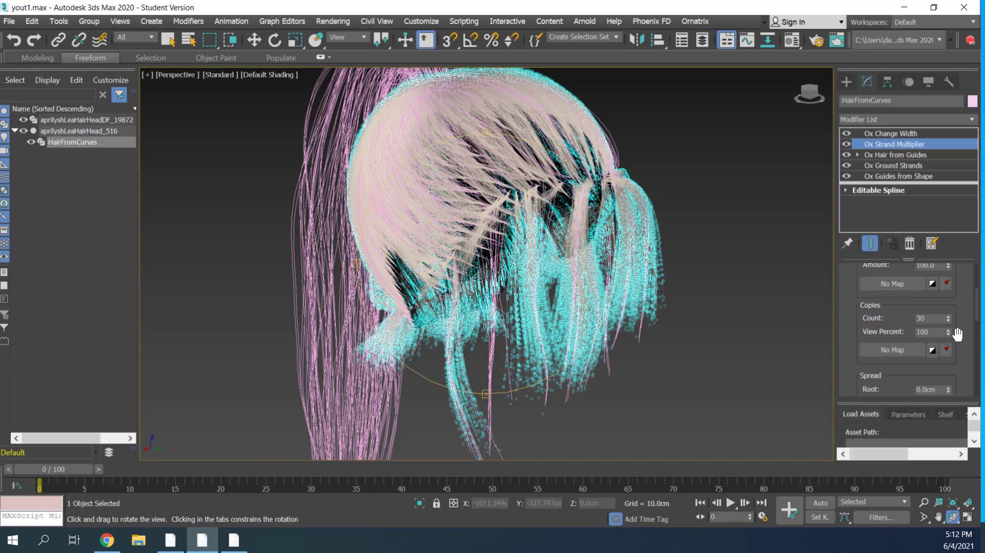
{"action": "double_click", "coordinate": [929, 319]}
{"action": "type", "text": "50"}
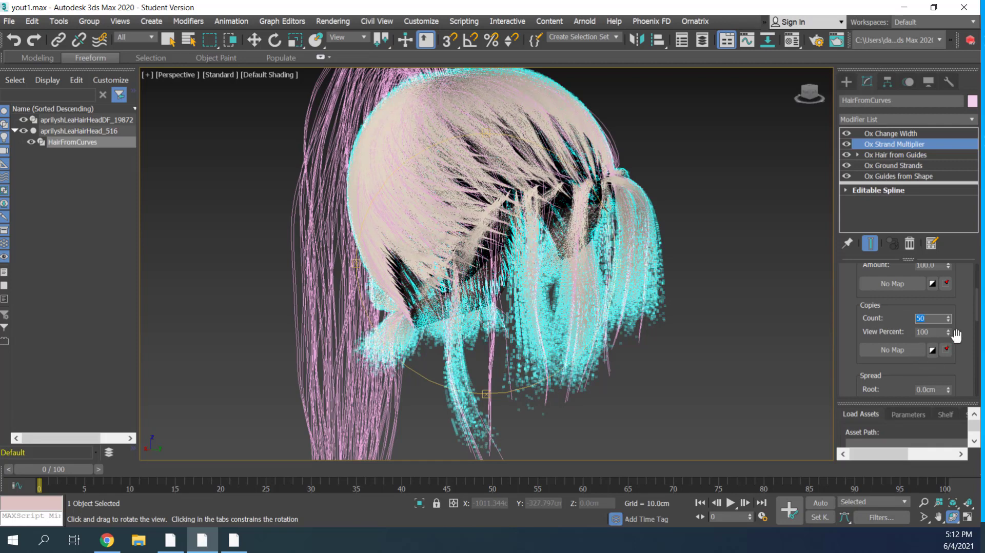
Step: Set Fluff Root and Spread Root to 1.0cm, orbiting to check the fluffed hair
{"action": "scroll", "coordinate": [956, 336], "scroll_direction": "down", "scroll_amount": 2}
{"action": "scroll", "coordinate": [957, 338], "scroll_direction": "down", "scroll_amount": 3}
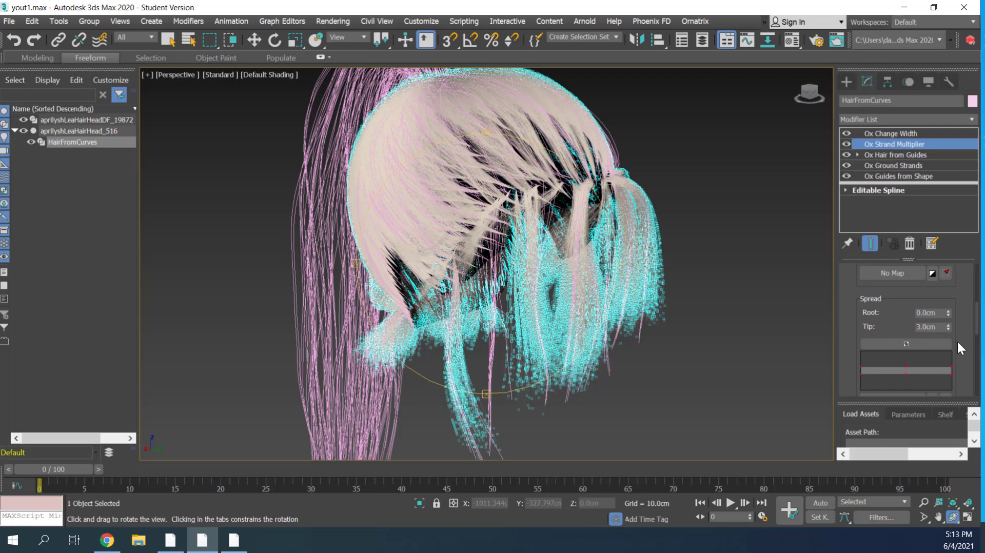
{"action": "scroll", "coordinate": [959, 337], "scroll_direction": "down", "scroll_amount": 2}
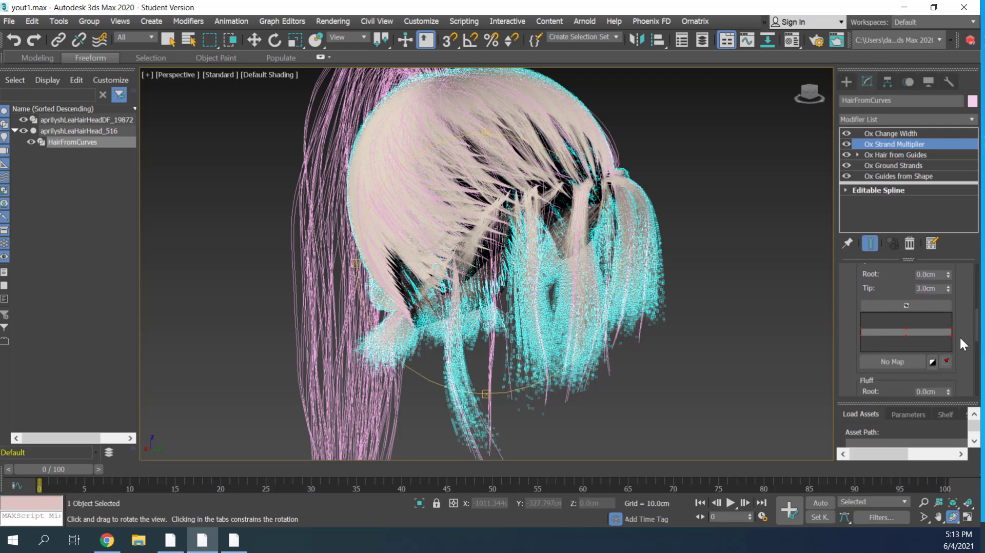
{"action": "scroll", "coordinate": [959, 337], "scroll_direction": "down", "scroll_amount": 2}
{"action": "scroll", "coordinate": [960, 345], "scroll_direction": "down", "scroll_amount": 2}
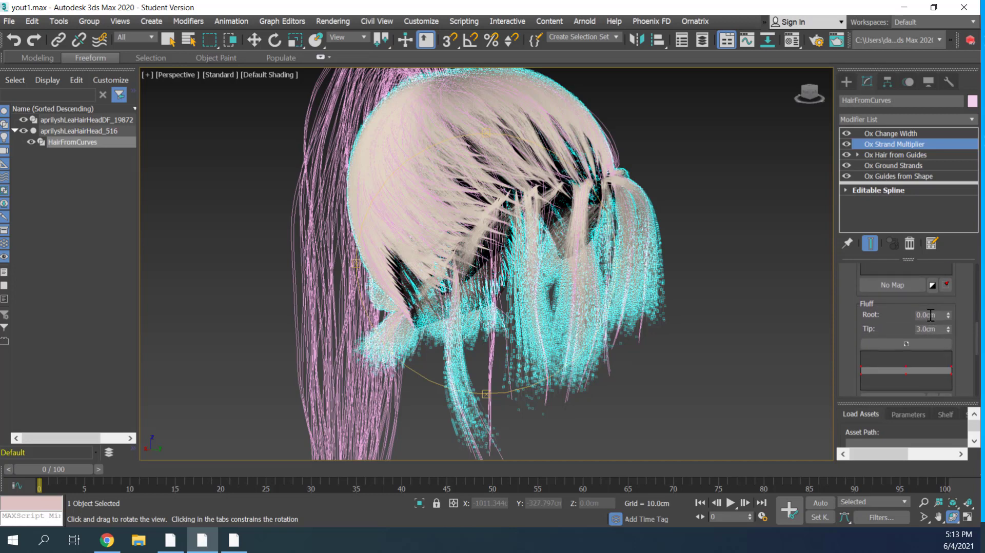
{"action": "left_click_drag", "start_coordinate": [939, 314], "coordinate": [905, 312]}
{"action": "type", "text": "1"}
{"action": "left_click_drag", "start_coordinate": [714, 276], "coordinate": [497, 279]}
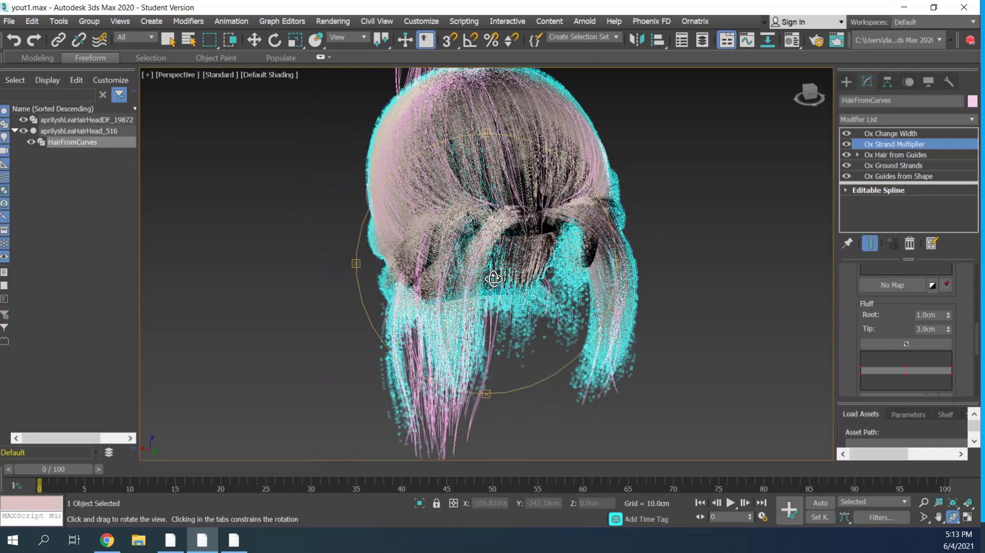
{"action": "scroll", "coordinate": [845, 331], "scroll_direction": "up", "scroll_amount": 1}
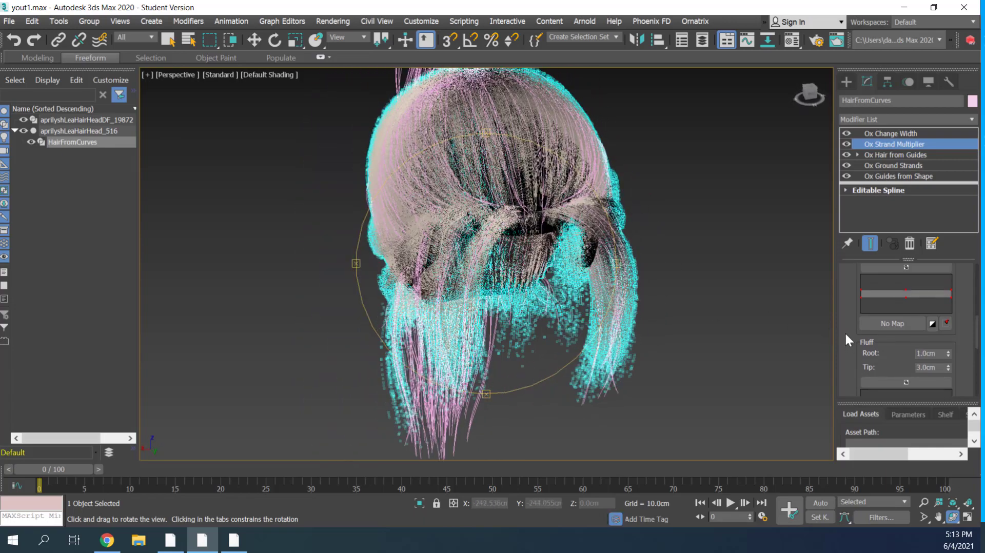
{"action": "scroll", "coordinate": [844, 331], "scroll_direction": "up", "scroll_amount": 1}
{"action": "scroll", "coordinate": [844, 332], "scroll_direction": "up", "scroll_amount": 1}
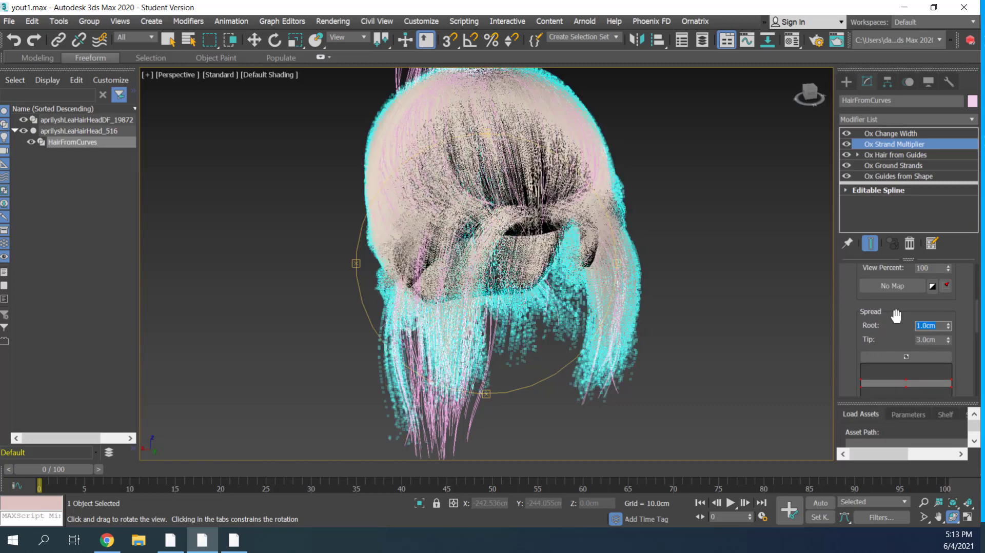
{"action": "mouse_move", "coordinate": [493, 332]}
{"action": "left_mouse_down"}
{"action": "mouse_move", "coordinate": [451, 323]}
{"action": "mouse_move", "coordinate": [493, 334]}
{"action": "mouse_move", "coordinate": [495, 270]}
{"action": "left_mouse_up"}
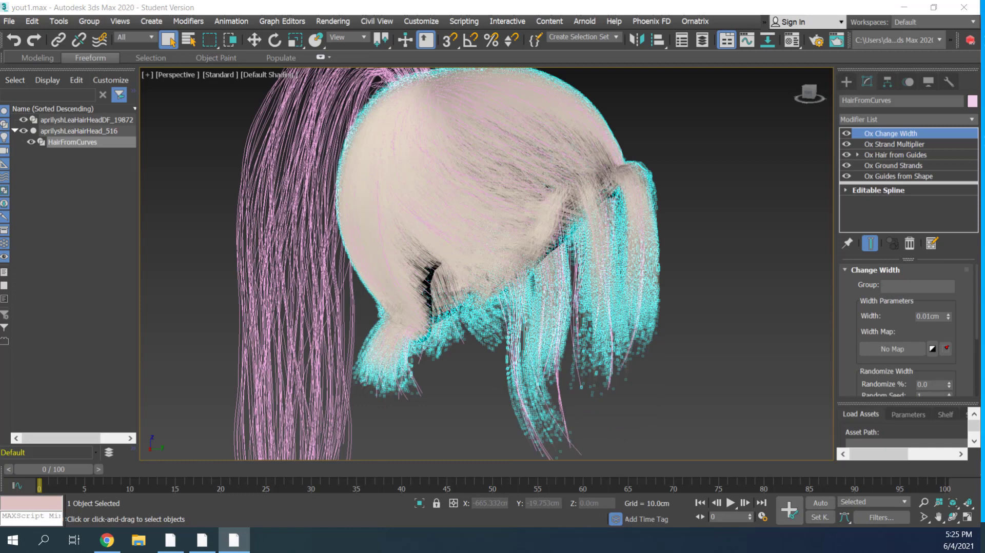
Step: Move Ox Hair from Guides below Ox Ground Strands and orbit around the hair
{"action": "left_click", "coordinate": [890, 158]}
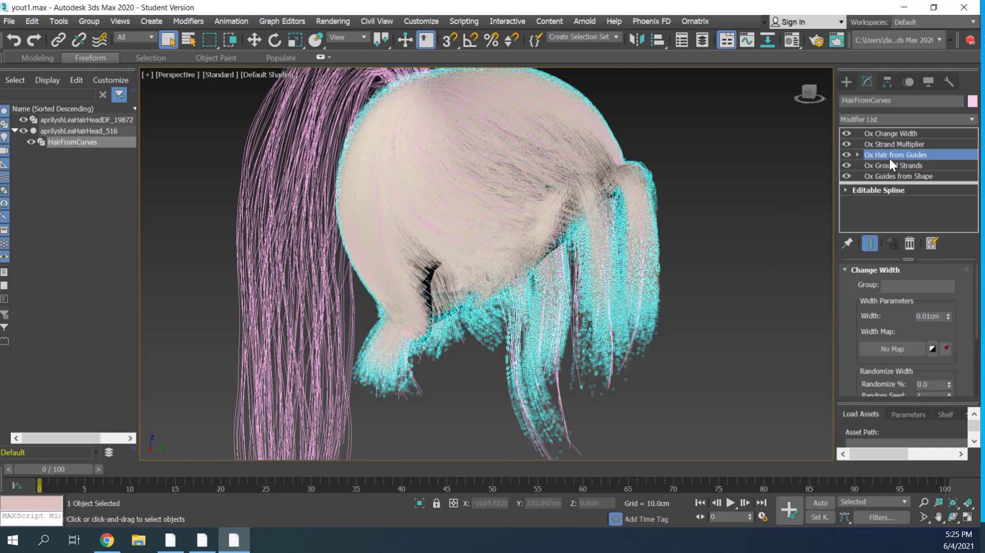
{"action": "left_click_drag", "start_coordinate": [890, 156], "coordinate": [896, 170]}
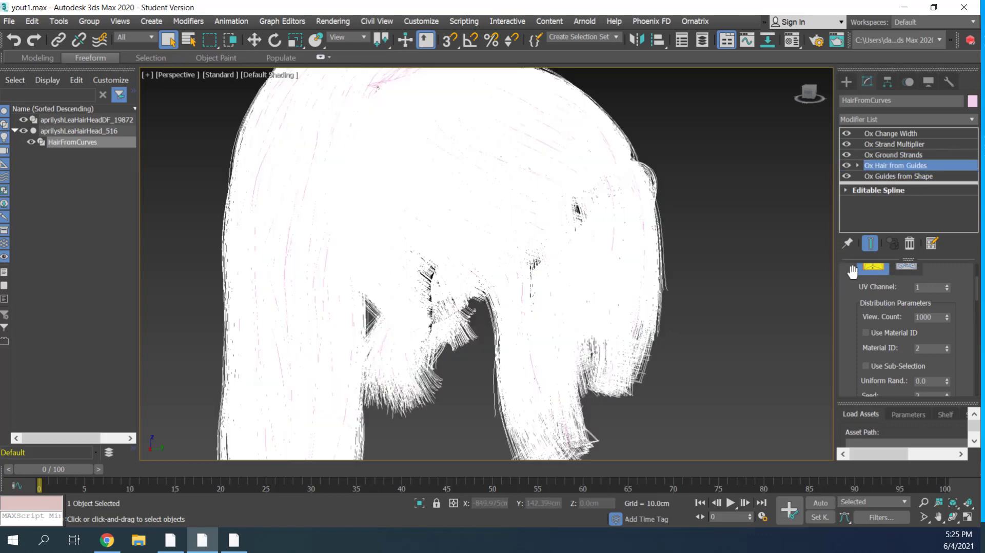
{"action": "left_click", "coordinate": [952, 517]}
{"action": "left_click_drag", "start_coordinate": [526, 287], "coordinate": [424, 276]}
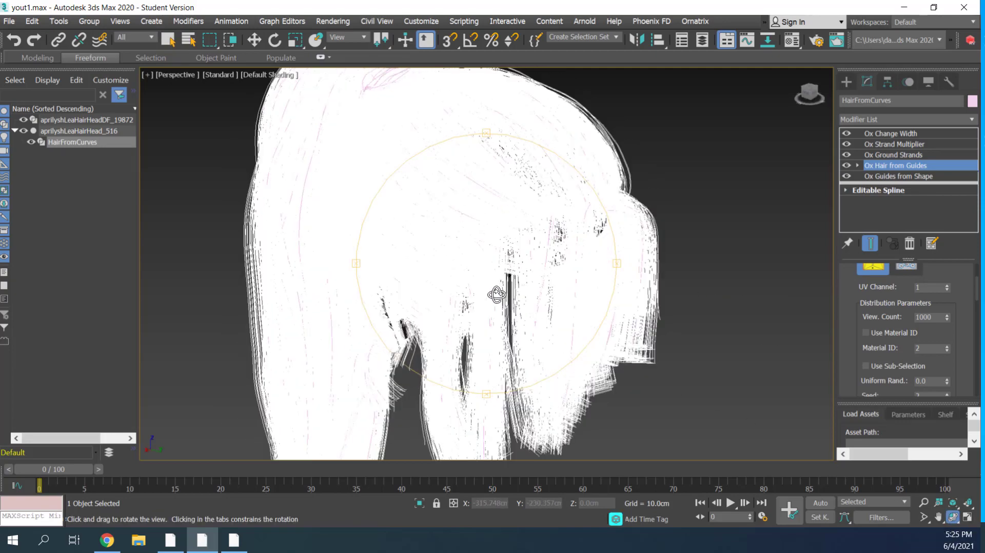
{"action": "scroll", "coordinate": [426, 277], "scroll_direction": "down", "scroll_amount": 2}
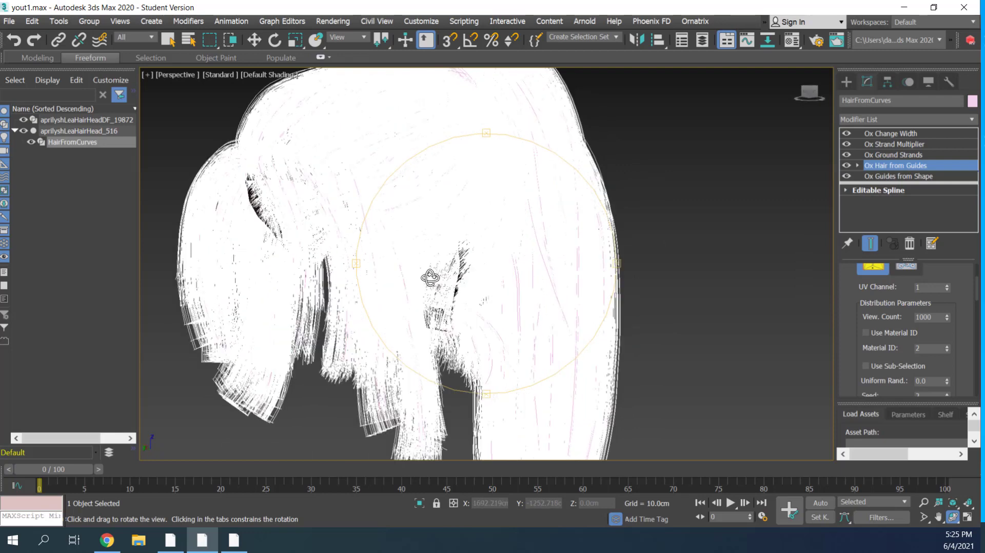
{"action": "scroll", "coordinate": [436, 277], "scroll_direction": "down", "scroll_amount": 5}
{"action": "left_click_drag", "start_coordinate": [453, 270], "coordinate": [491, 276]}
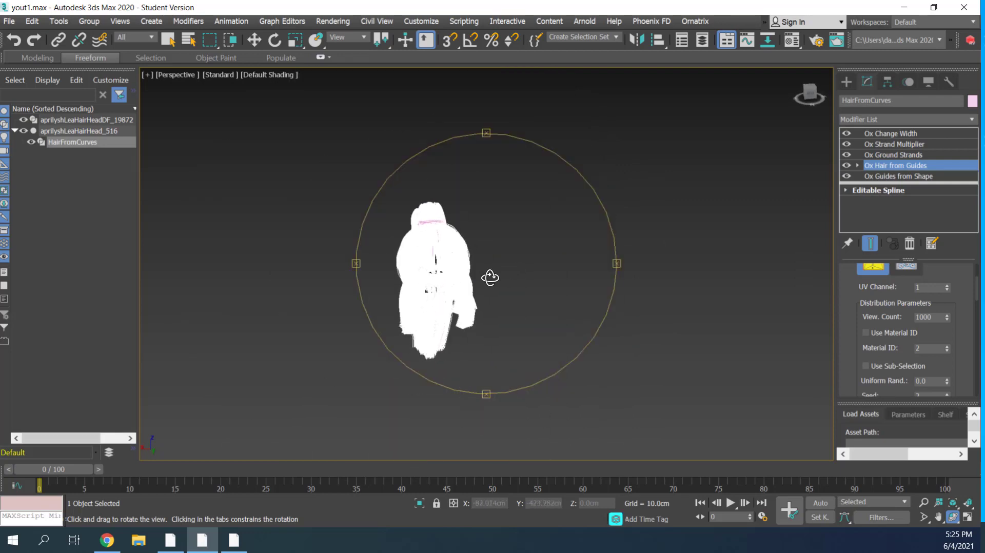
{"action": "scroll", "coordinate": [443, 279], "scroll_direction": "up", "scroll_amount": 3}
{"action": "scroll", "coordinate": [444, 280], "scroll_direction": "up", "scroll_amount": 5}
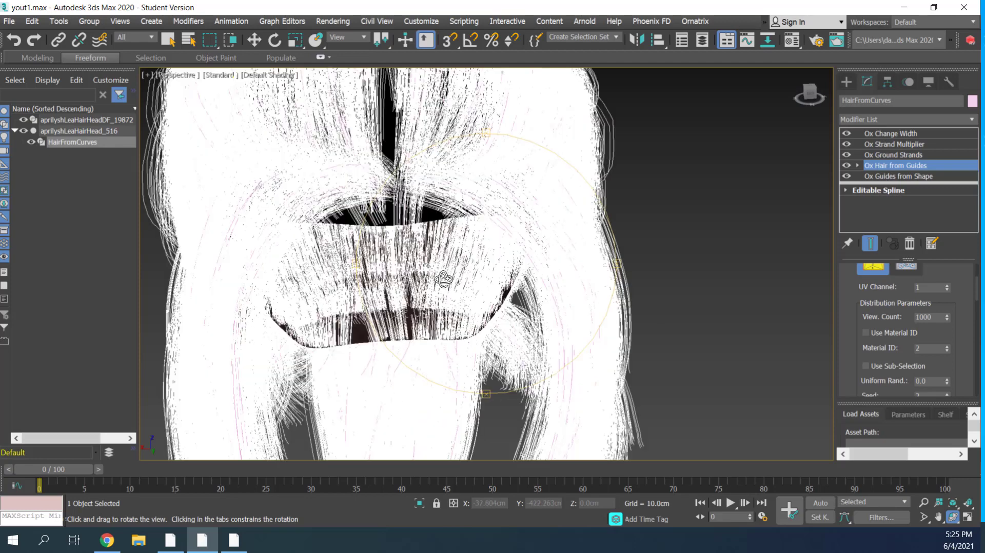
{"action": "scroll", "coordinate": [443, 279], "scroll_direction": "down", "scroll_amount": 3}
{"action": "scroll", "coordinate": [909, 295], "scroll_direction": "up", "scroll_amount": 1}
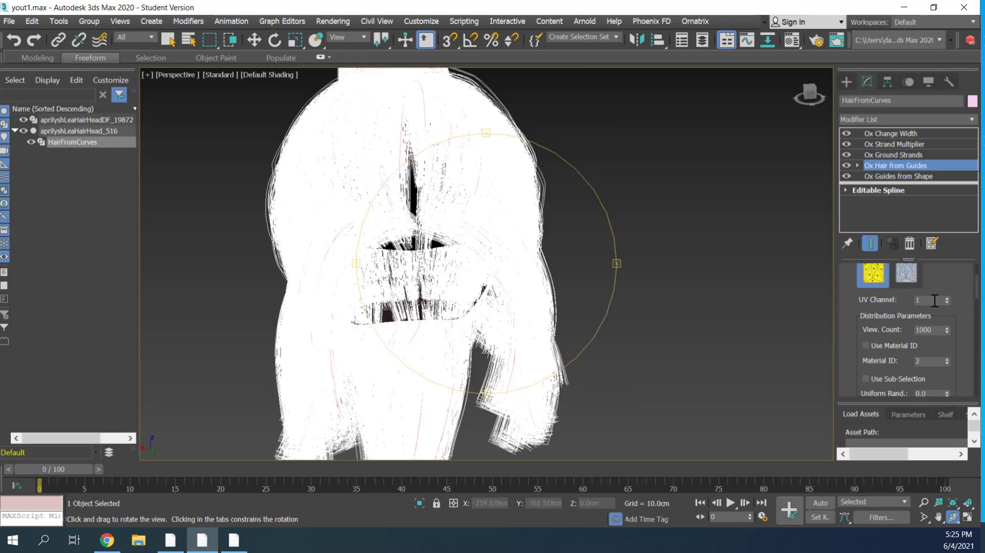
{"action": "scroll", "coordinate": [953, 289], "scroll_direction": "up", "scroll_amount": 3}
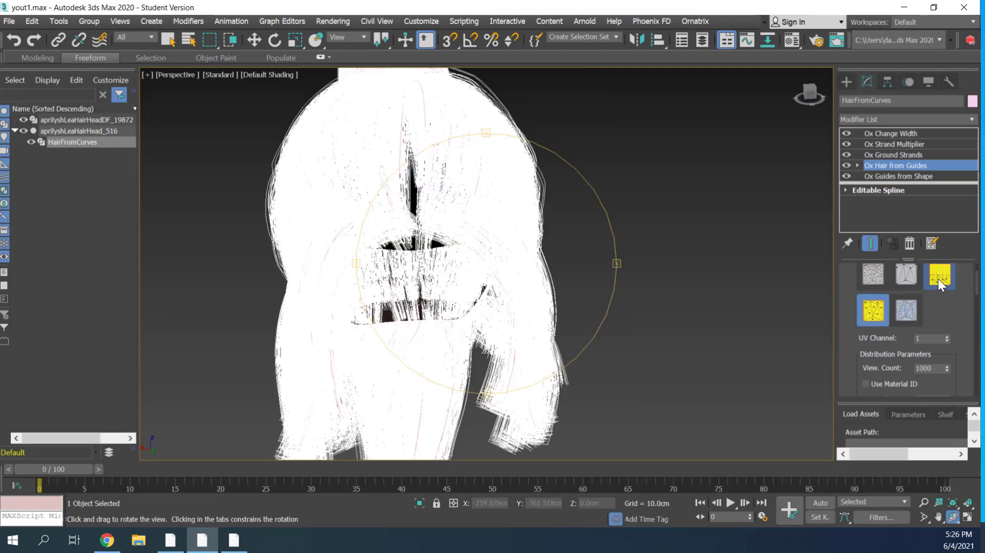
Step: Pick the top-right root distribution and review the regenerated hair and multiplier settings
{"action": "left_click", "coordinate": [937, 278]}
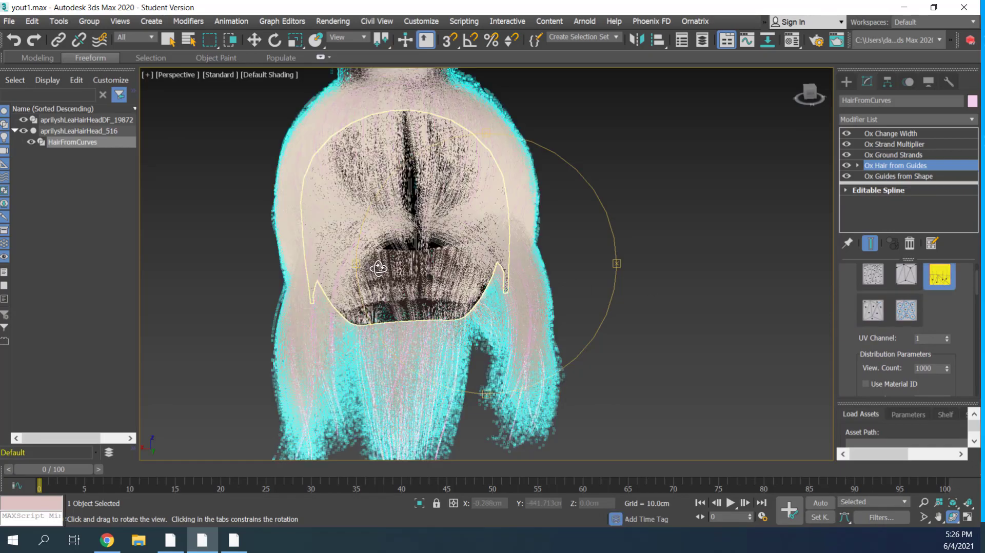
{"action": "left_click_drag", "start_coordinate": [416, 237], "coordinate": [441, 238]}
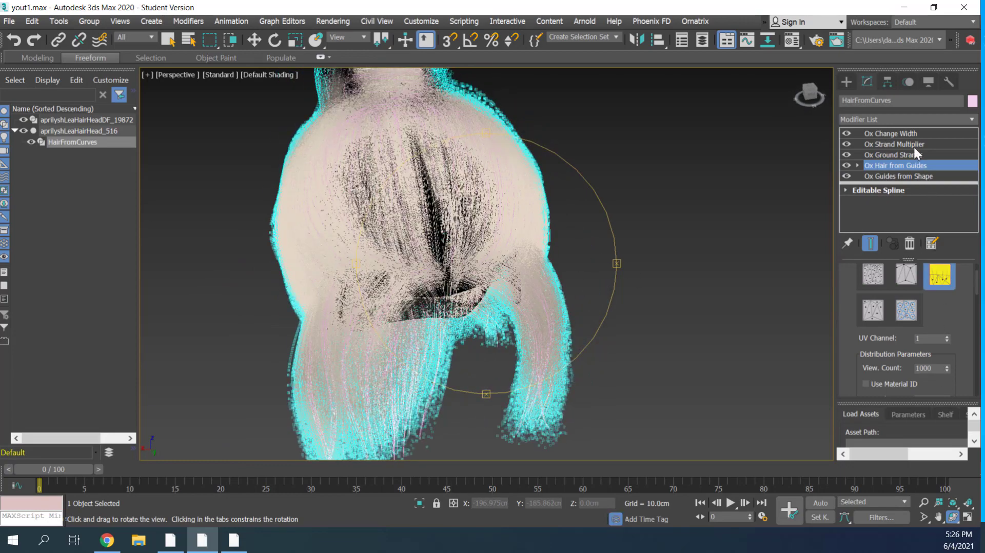
{"action": "left_click", "coordinate": [913, 144]}
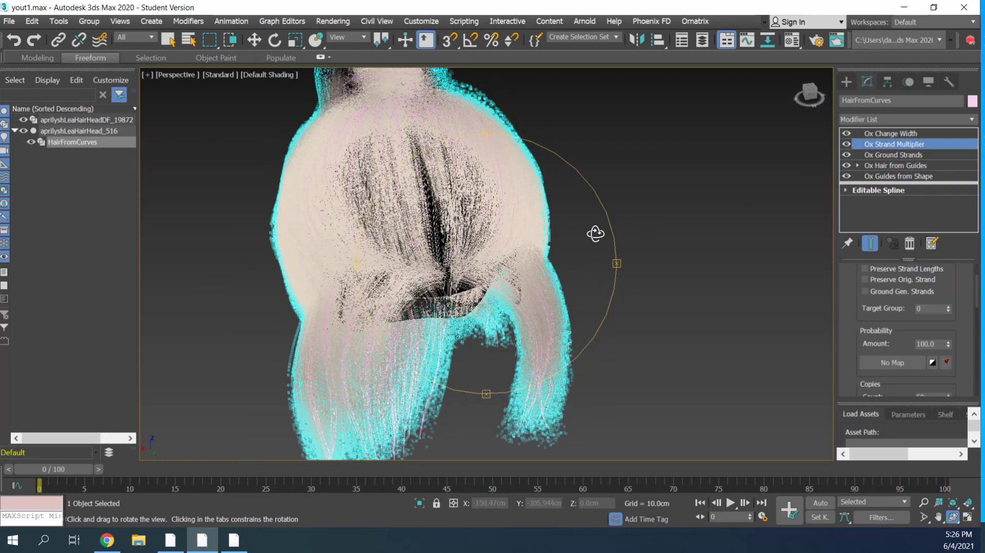
{"action": "left_click_drag", "start_coordinate": [536, 257], "coordinate": [525, 255]}
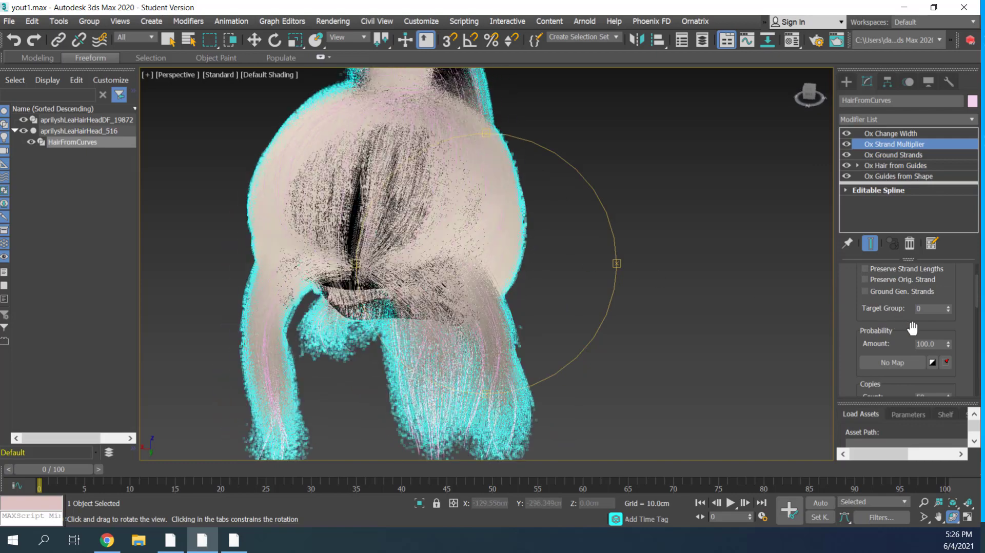
{"action": "scroll", "coordinate": [961, 322], "scroll_direction": "down", "scroll_amount": 2}
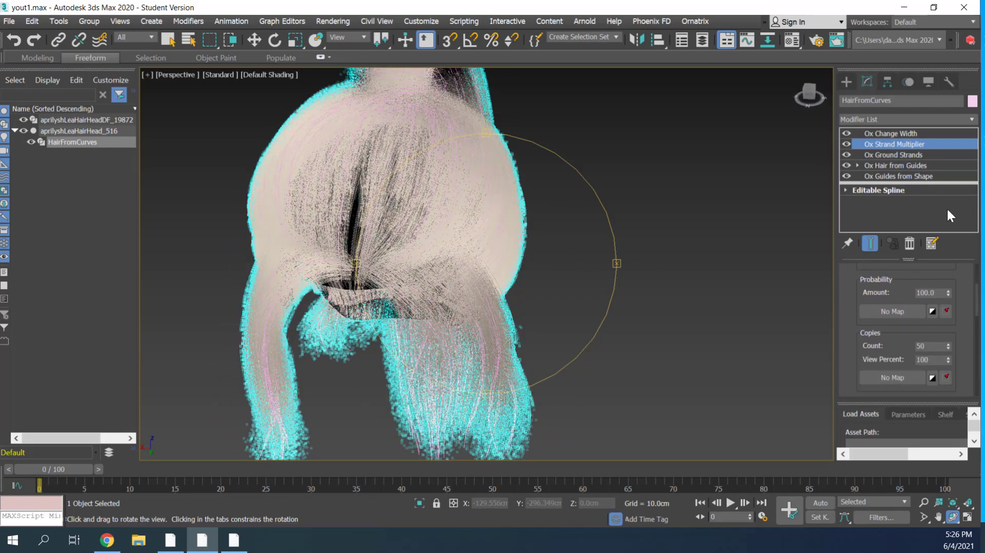
{"action": "left_click", "coordinate": [922, 166]}
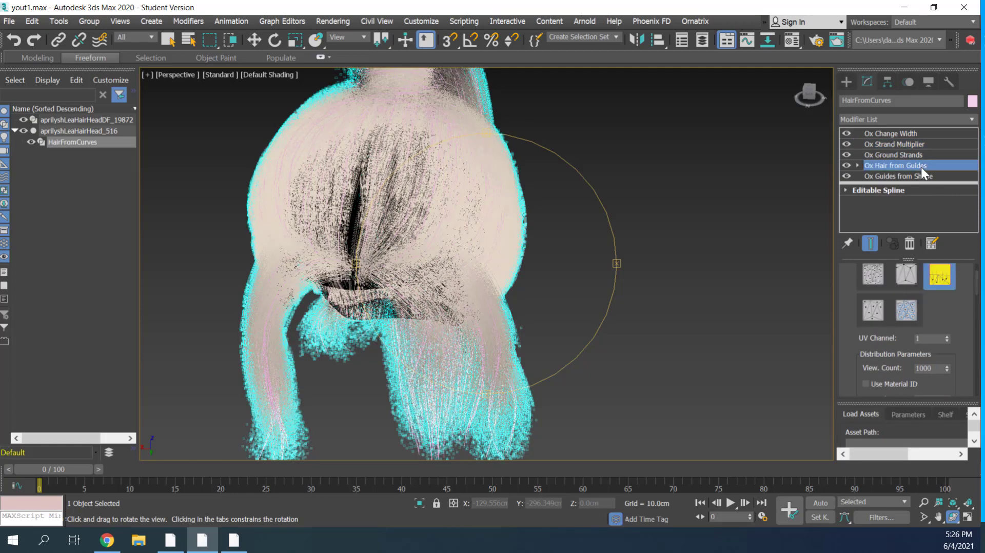
{"action": "scroll", "coordinate": [955, 317], "scroll_direction": "down", "scroll_amount": 2}
{"action": "scroll", "coordinate": [955, 316], "scroll_direction": "down", "scroll_amount": 2}
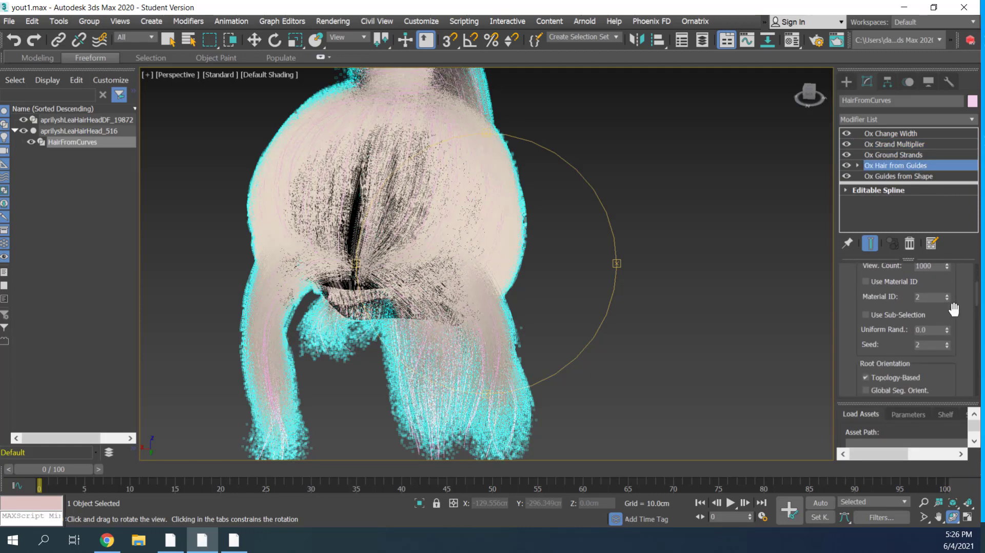
{"action": "scroll", "coordinate": [955, 312], "scroll_direction": "down", "scroll_amount": 2}
{"action": "scroll", "coordinate": [955, 309], "scroll_direction": "down", "scroll_amount": 2}
{"action": "scroll", "coordinate": [955, 309], "scroll_direction": "down", "scroll_amount": 2}
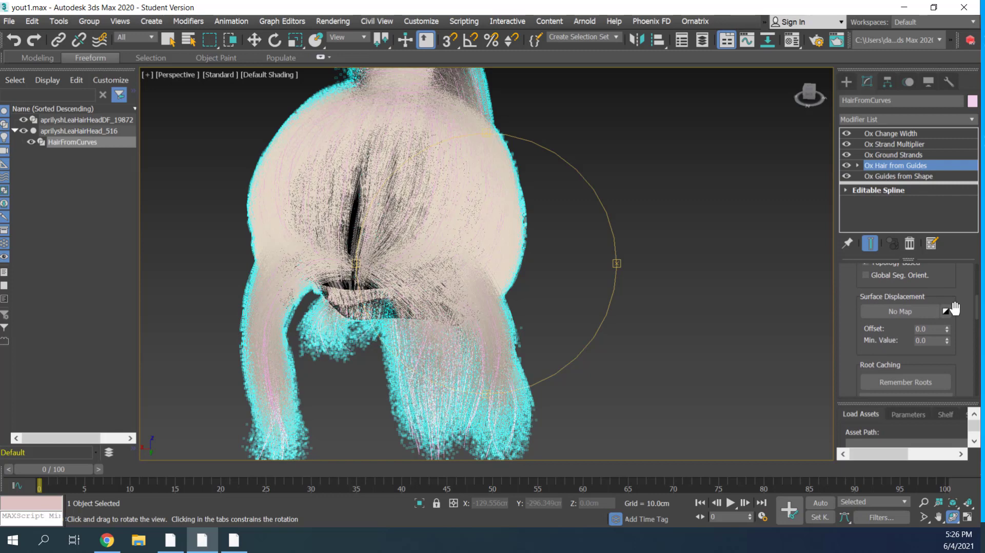
{"action": "scroll", "coordinate": [955, 309], "scroll_direction": "down", "scroll_amount": 2}
{"action": "scroll", "coordinate": [954, 308], "scroll_direction": "up", "scroll_amount": 2}
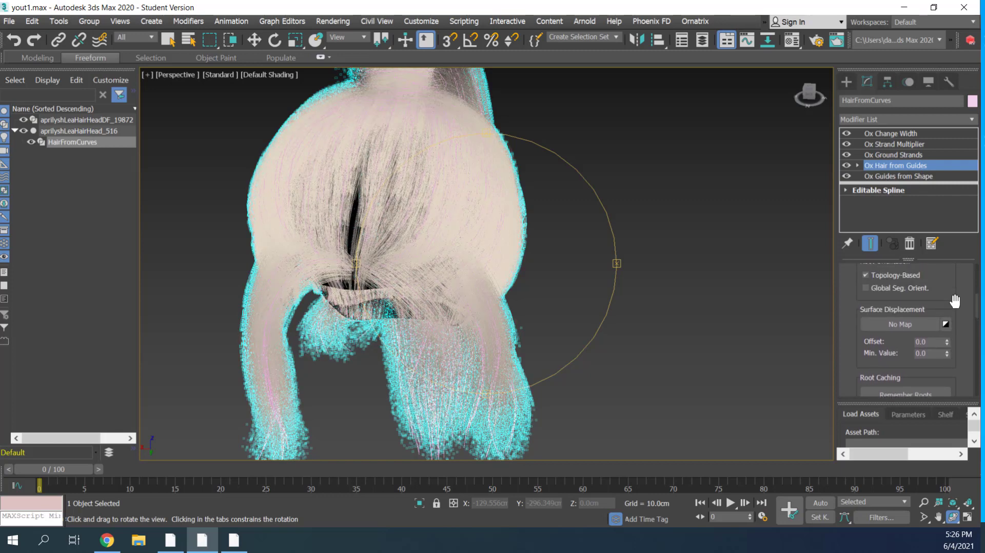
Step: Set the Ox Strand Multiplier's Fluff Root to 2.0cm
{"action": "left_click", "coordinate": [912, 144]}
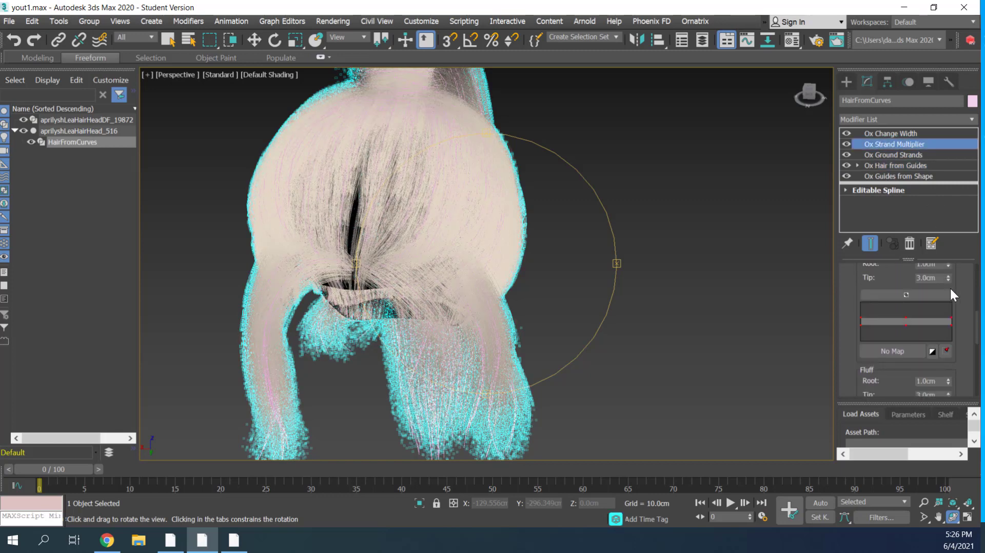
{"action": "scroll", "coordinate": [955, 313], "scroll_direction": "down", "scroll_amount": 2}
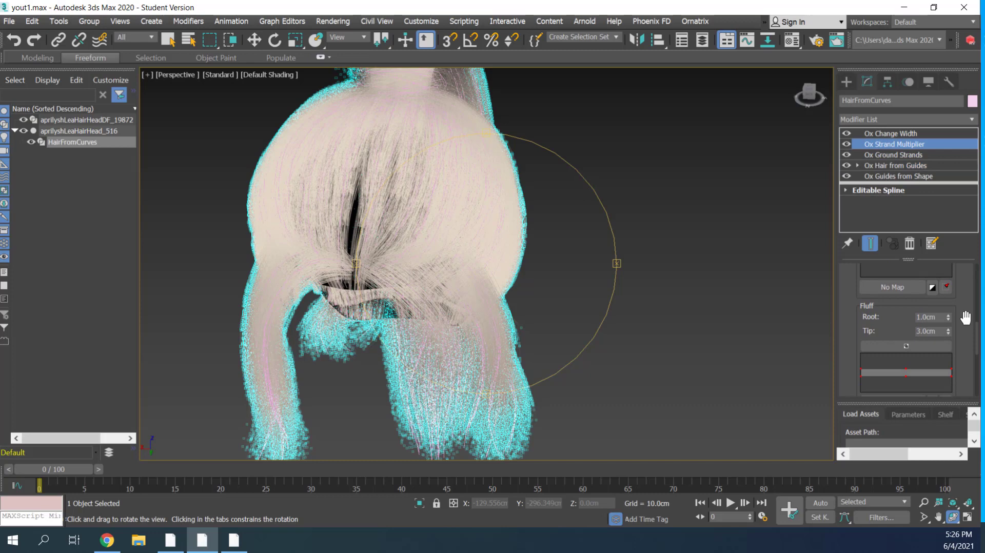
{"action": "double_click", "coordinate": [931, 317]}
{"action": "type", "text": "2"}
{"action": "key", "text": "Return"}
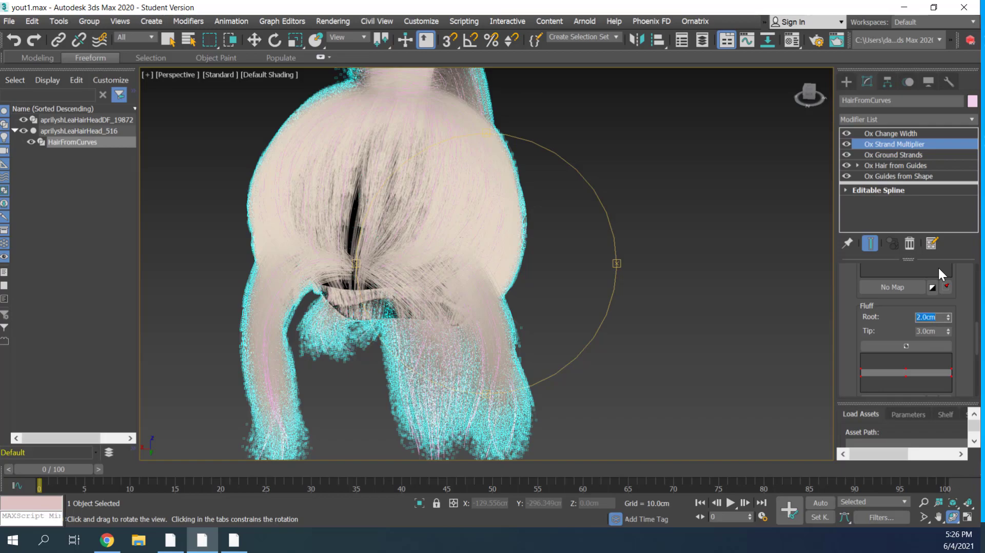
{"action": "mouse_move", "coordinate": [525, 253]}
{"action": "left_mouse_down"}
{"action": "mouse_move", "coordinate": [546, 254]}
{"action": "mouse_move", "coordinate": [521, 248]}
{"action": "left_mouse_up"}
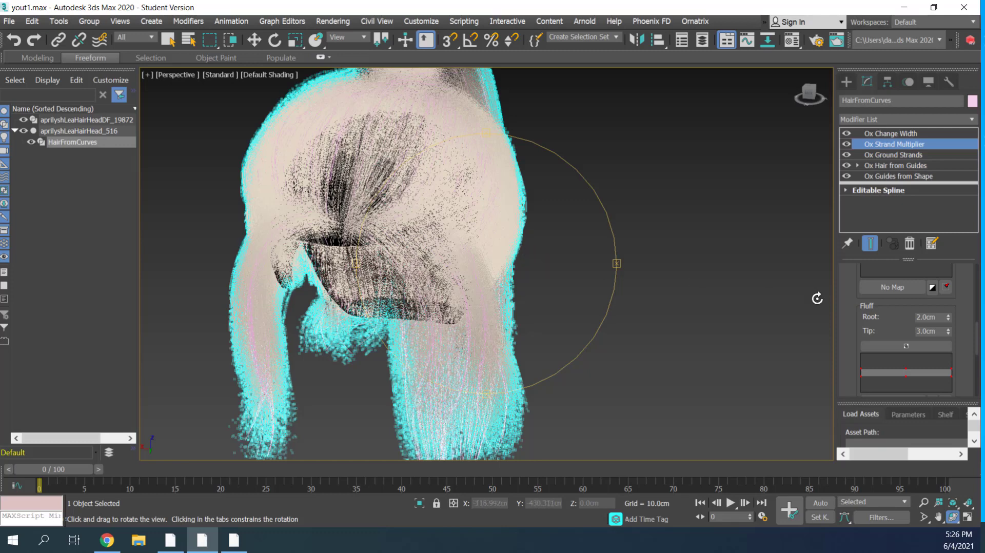
Step: Set Spread Root to 2.0cm, correcting an initial 0.88 entry, and review the hair
{"action": "scroll", "coordinate": [853, 326], "scroll_direction": "up", "scroll_amount": 2}
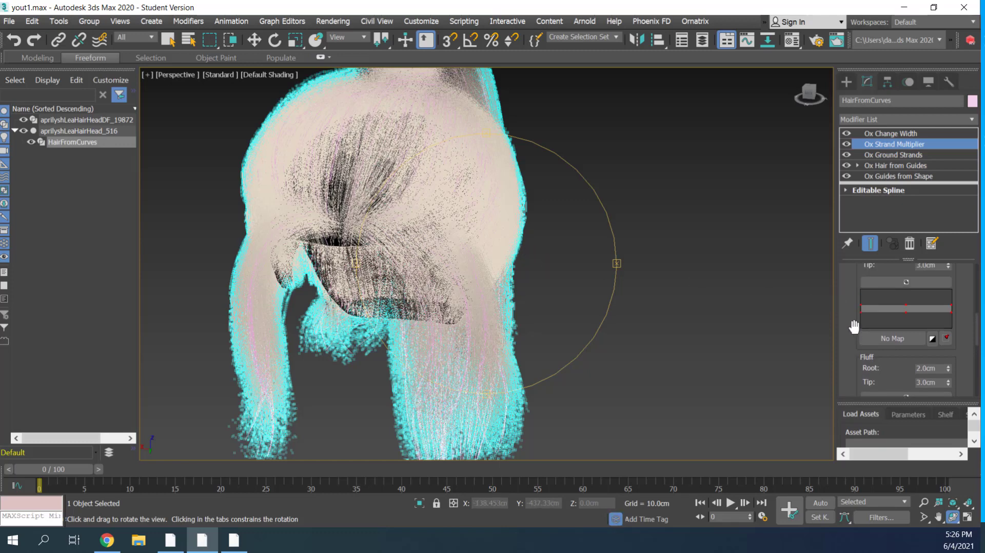
{"action": "scroll", "coordinate": [853, 323], "scroll_direction": "up", "scroll_amount": 2}
{"action": "scroll", "coordinate": [852, 321], "scroll_direction": "up", "scroll_amount": 1}
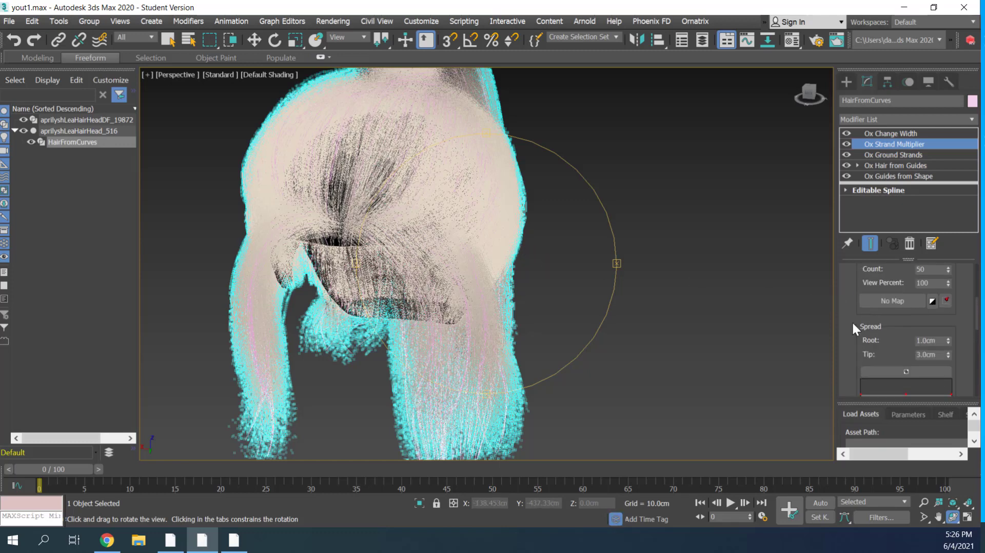
{"action": "double_click", "coordinate": [930, 341]}
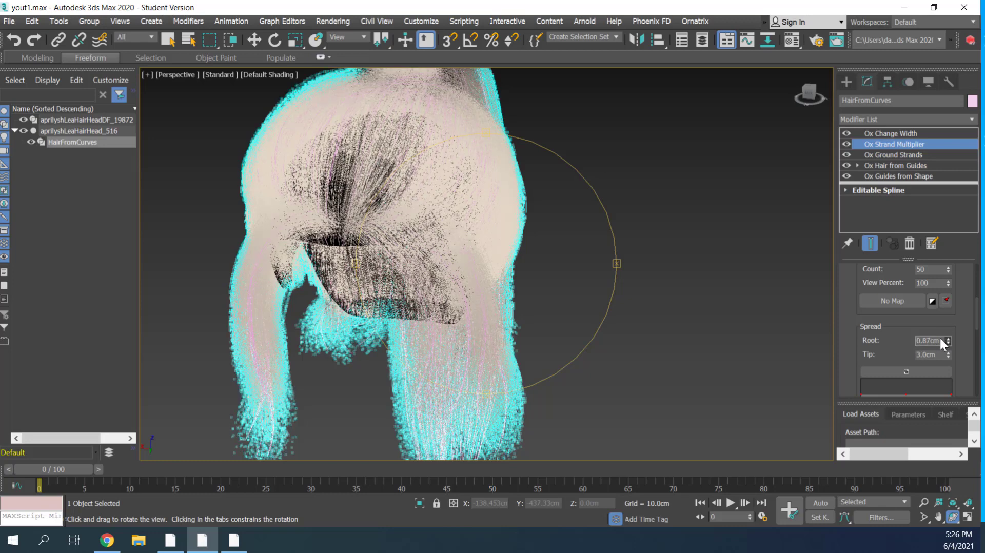
{"action": "type", "text": "0.88"}
{"action": "key", "text": "Return"}
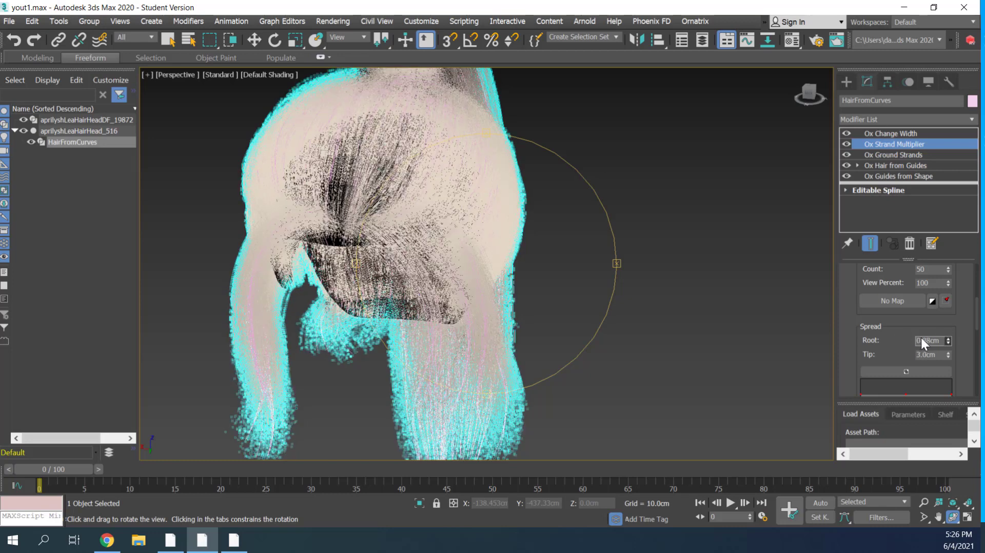
{"action": "left_click_drag", "start_coordinate": [937, 340], "coordinate": [885, 339]}
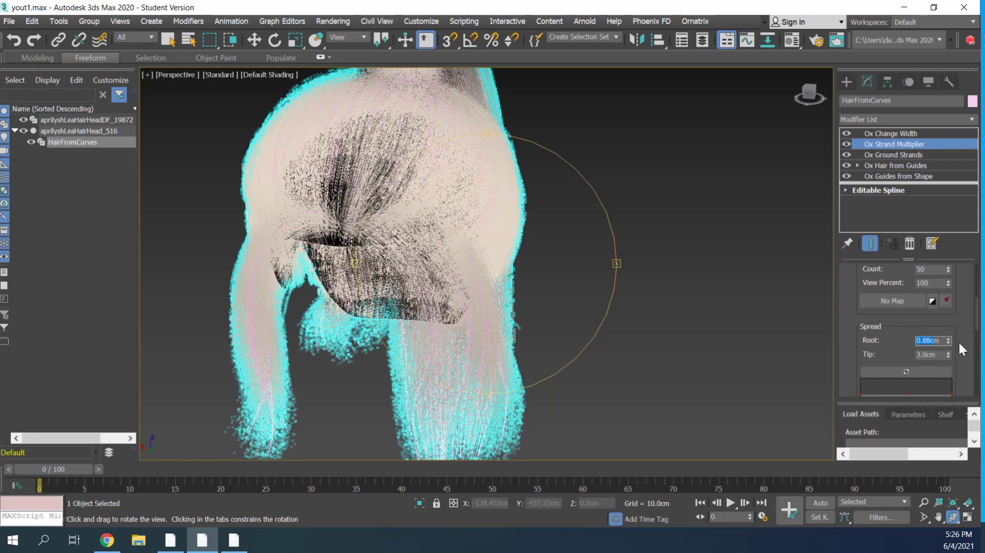
{"action": "type", "text": "2m"}
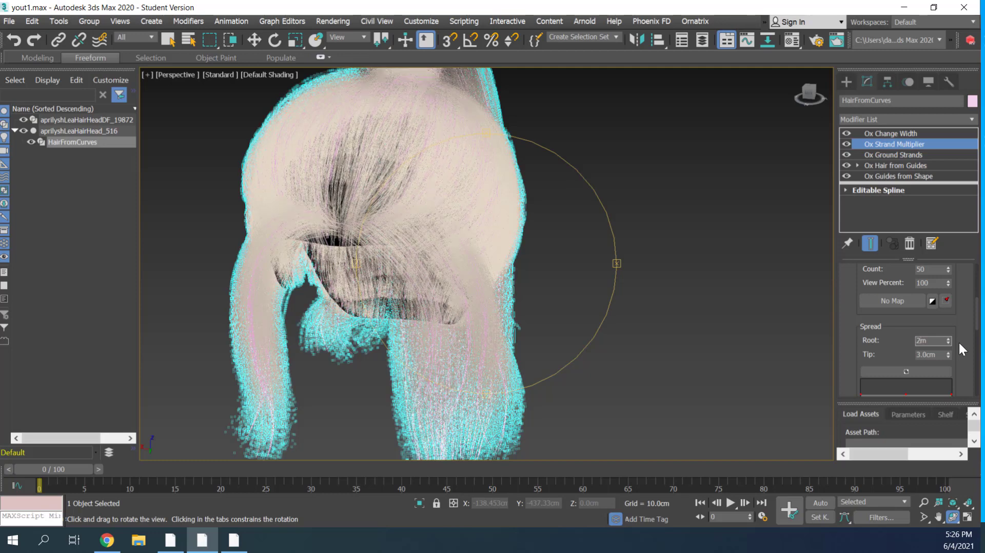
{"action": "key", "text": "BackSpace"}
{"action": "key", "text": "Return"}
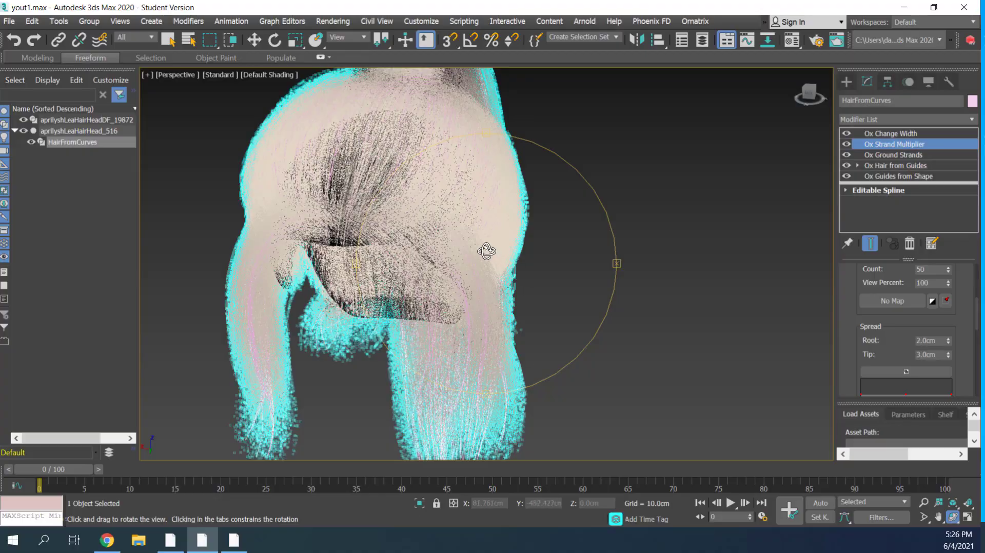
{"action": "left_click_drag", "start_coordinate": [487, 252], "coordinate": [522, 246]}
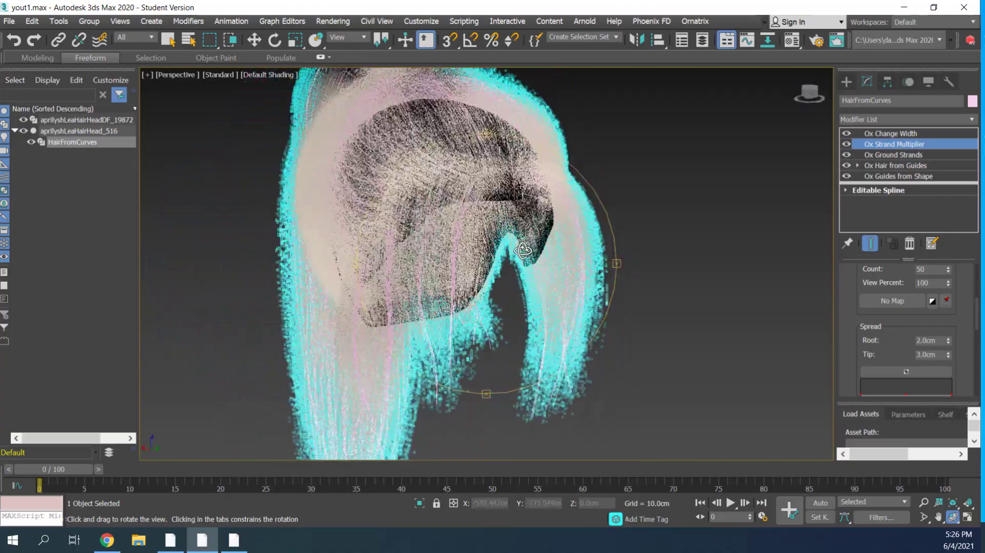
Step: Export the Ornatrix hair to Alembic file maxlea2 as static hair with no animation
{"action": "left_click", "coordinate": [9, 21]}
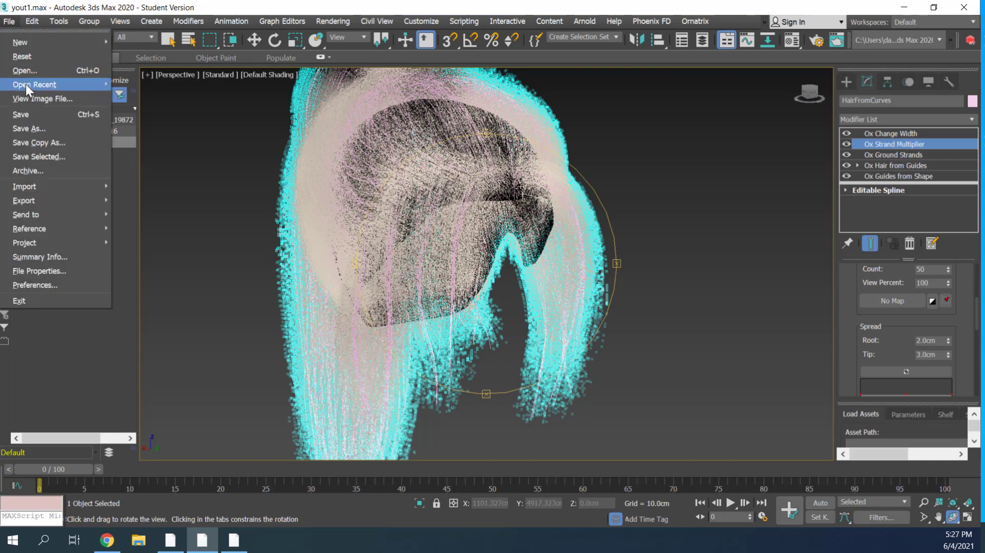
{"action": "mouse_move", "coordinate": [24, 200]}
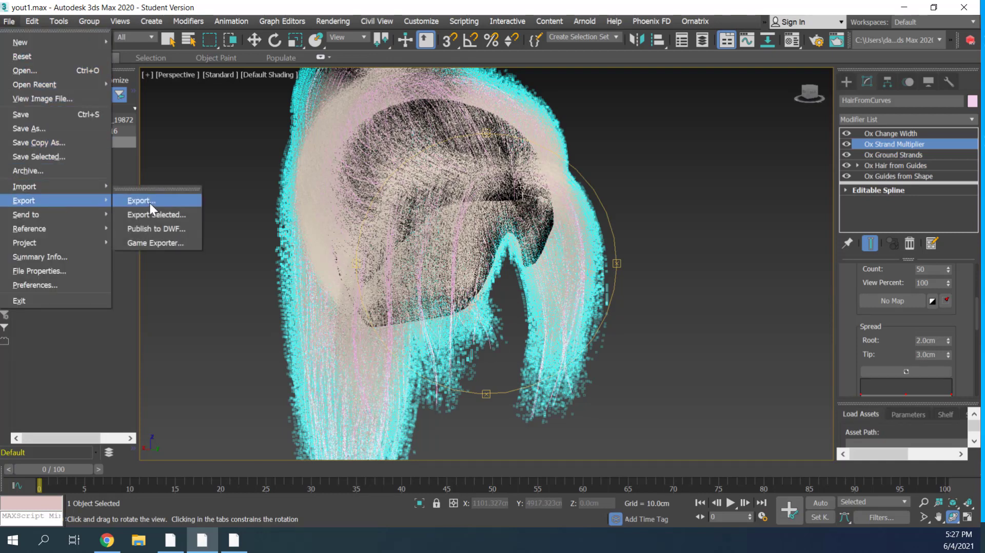
{"action": "left_click", "coordinate": [149, 201]}
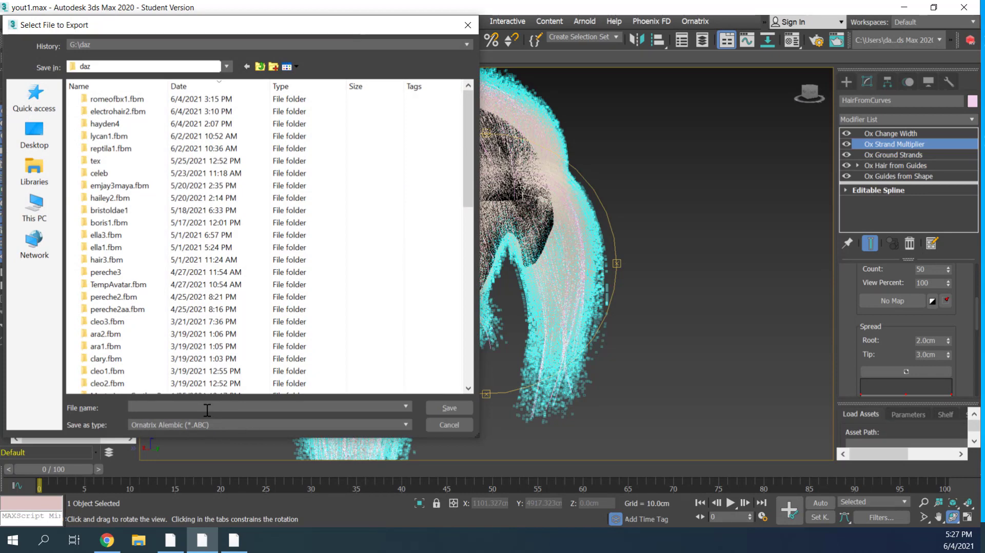
{"action": "type", "text": "maxlea"}
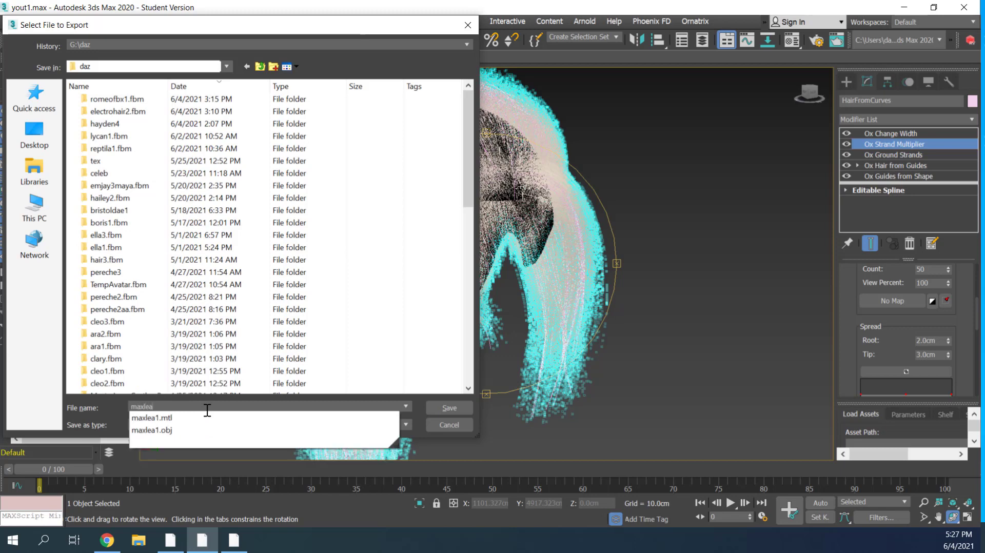
{"action": "type", "text": "2"}
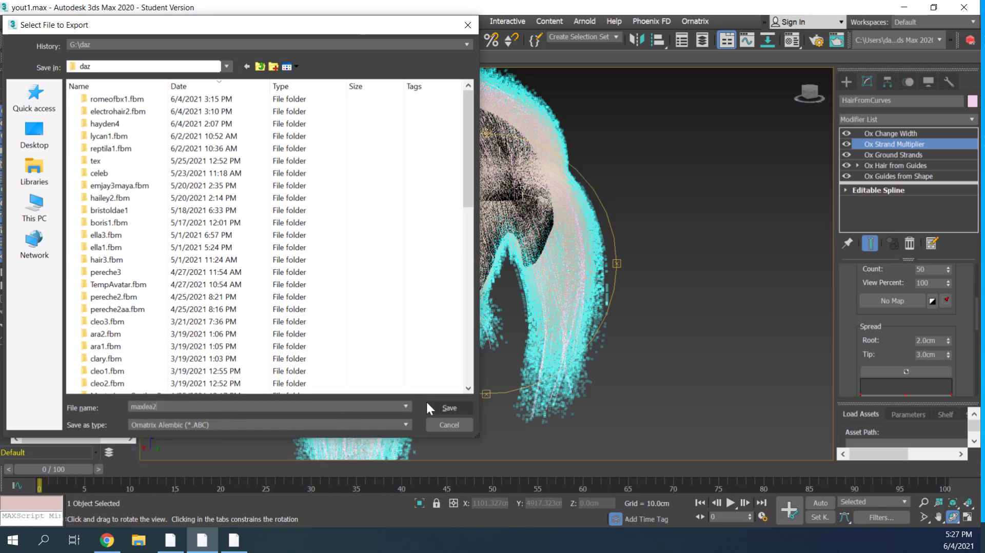
{"action": "left_click", "coordinate": [439, 406]}
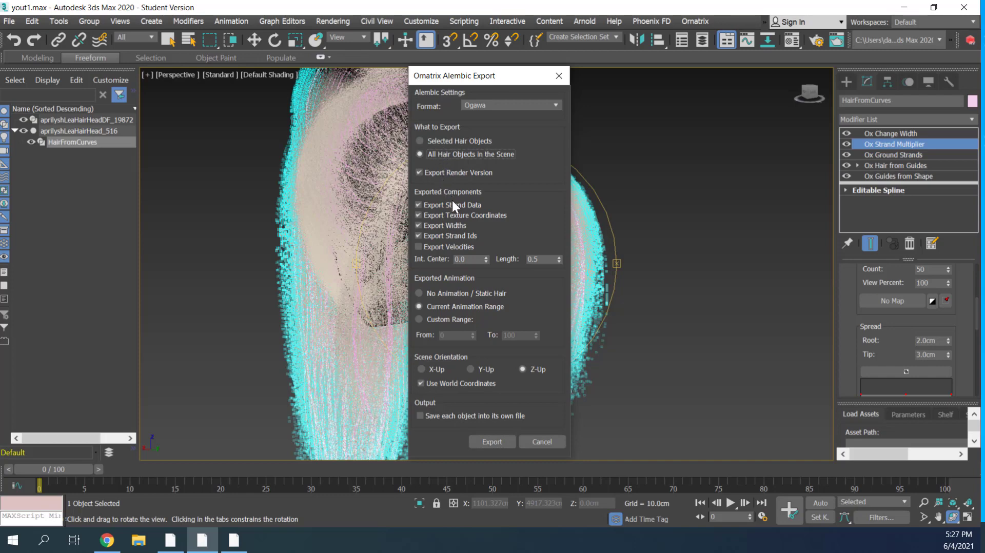
{"action": "left_click", "coordinate": [446, 293]}
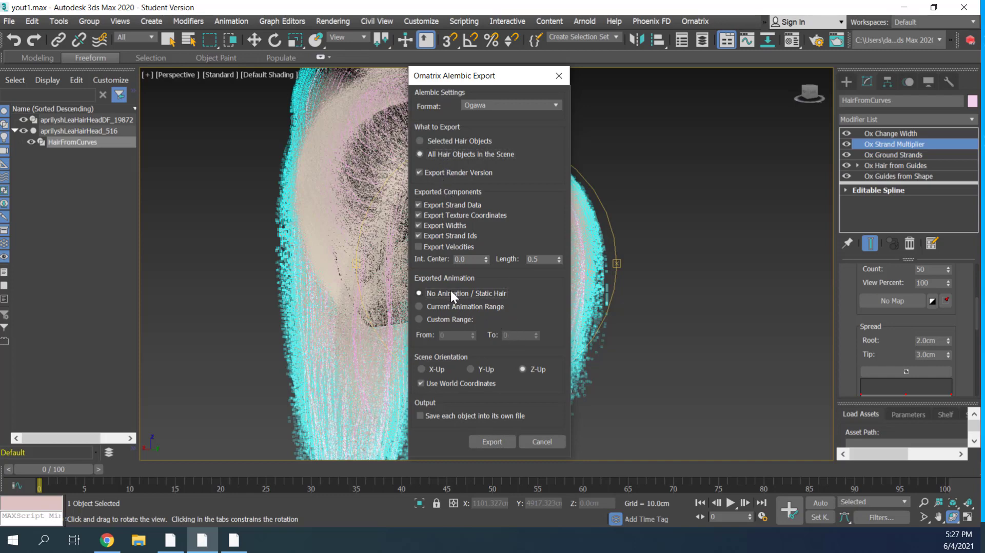
{"action": "left_click", "coordinate": [490, 442]}
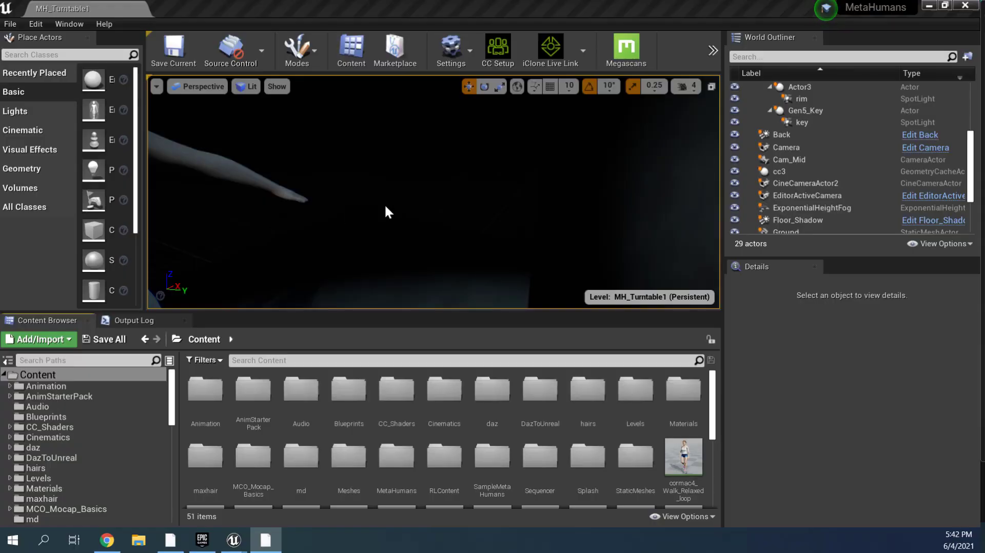
Step: Select BP_metahuman_004, frame it, and zoom and orbit in on its curly-haired head
{"action": "scroll", "coordinate": [790, 154], "scroll_direction": "up", "scroll_amount": 3}
{"action": "scroll", "coordinate": [789, 154], "scroll_direction": "up", "scroll_amount": 2}
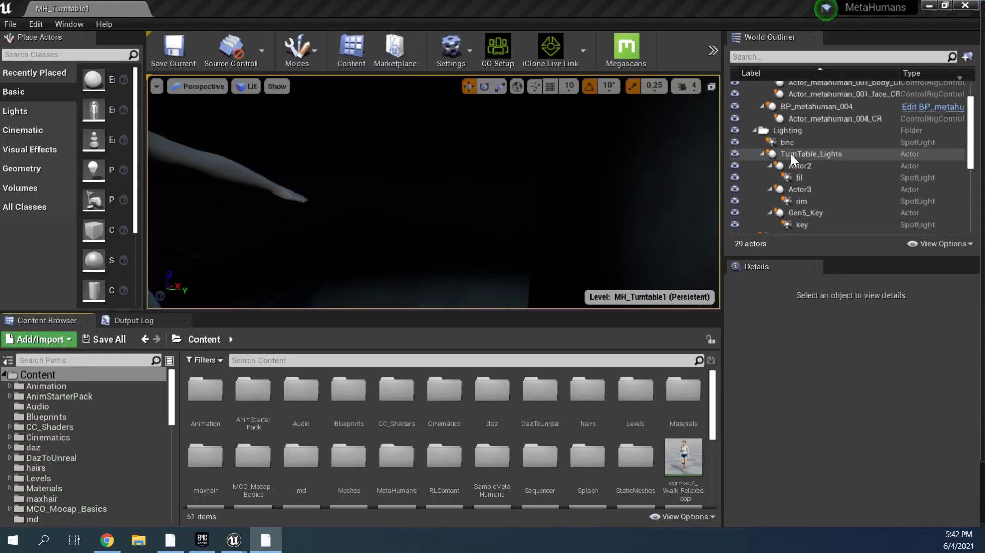
{"action": "scroll", "coordinate": [793, 155], "scroll_direction": "up", "scroll_amount": 2}
{"action": "left_click", "coordinate": [799, 146]}
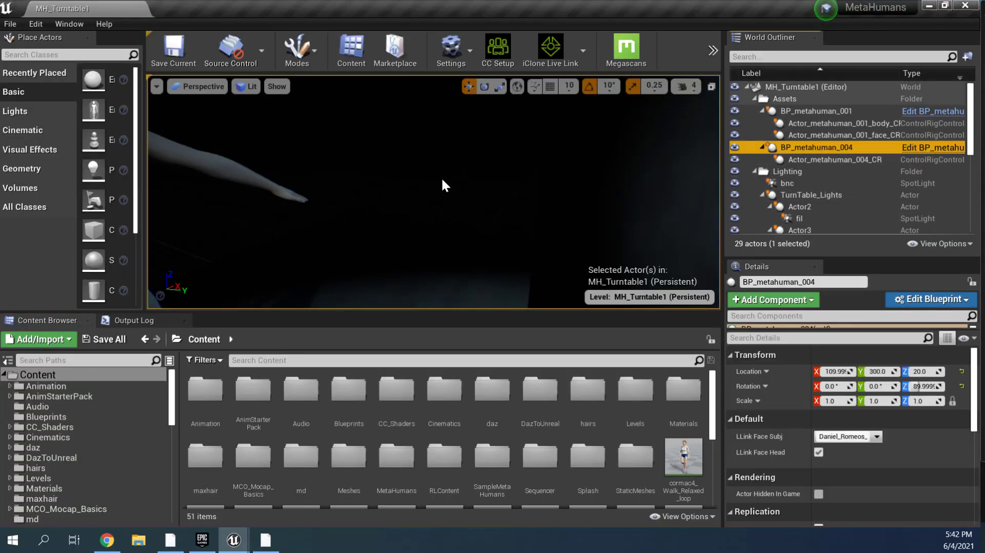
{"action": "key", "text": "f"}
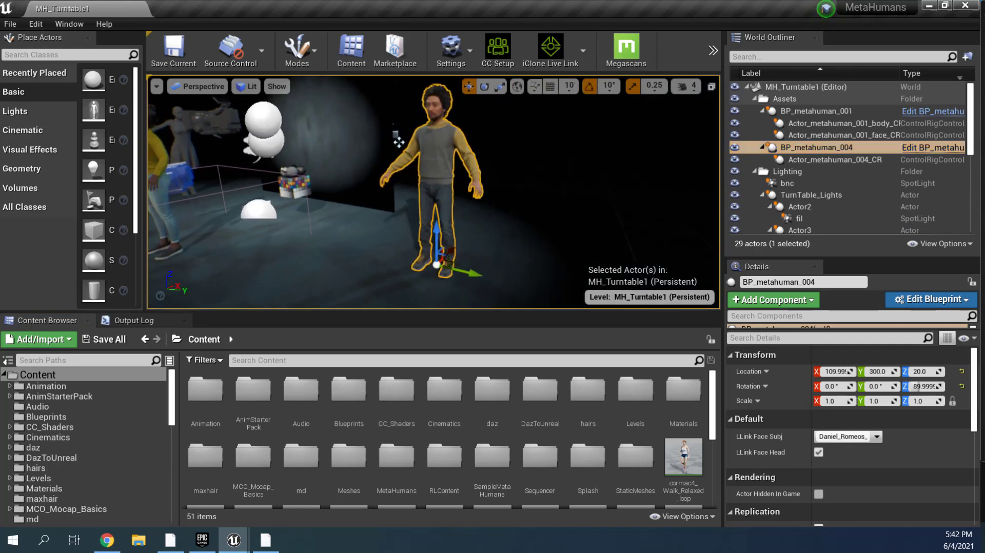
{"action": "scroll", "coordinate": [410, 154], "scroll_direction": "up", "scroll_amount": 3}
{"action": "scroll", "coordinate": [426, 170], "scroll_direction": "up", "scroll_amount": 4}
{"action": "scroll", "coordinate": [441, 179], "scroll_direction": "up", "scroll_amount": 2}
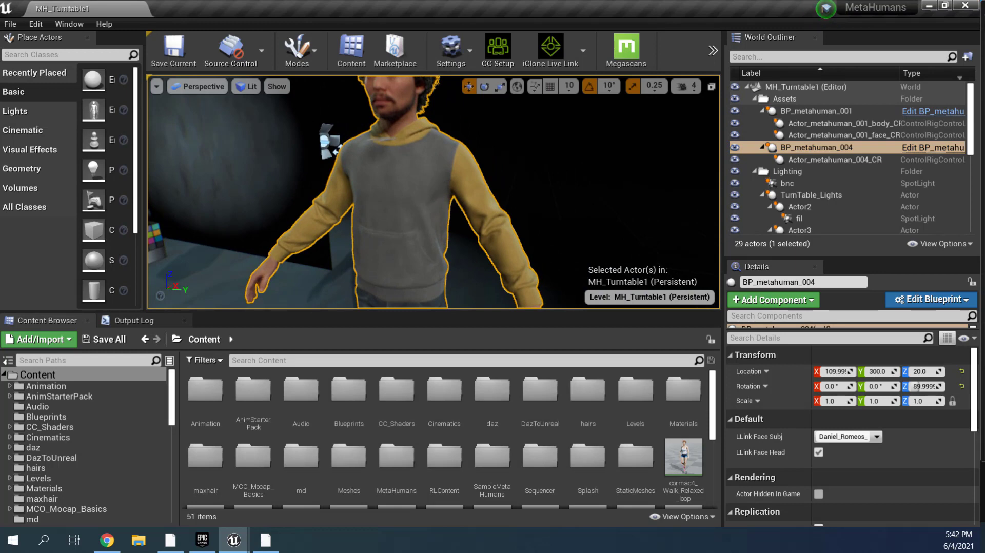
{"action": "middle_click_drag", "start_coordinate": [421, 195], "coordinate": [421, 168]}
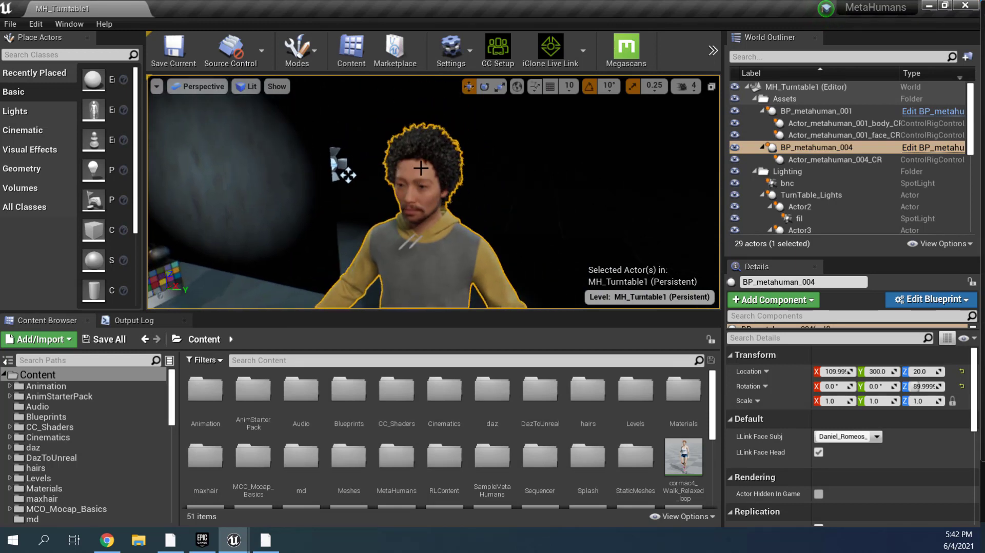
{"action": "mouse_move", "coordinate": [418, 177]}
{"action": "right_mouse_down"}
{"action": "mouse_move", "coordinate": [339, 180]}
{"action": "mouse_move", "coordinate": [354, 174]}
{"action": "right_mouse_up"}
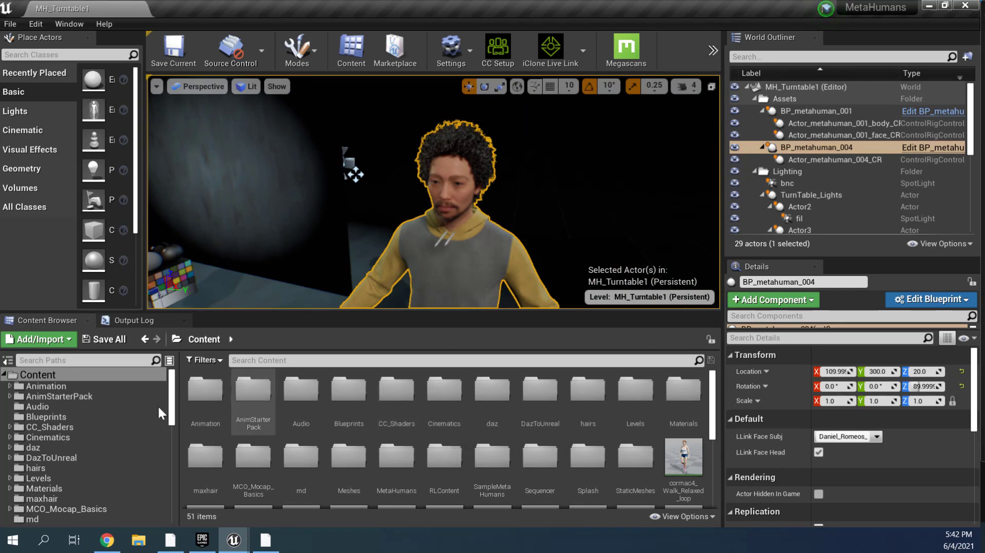
Step: Create a new content folder named maxhair1 and open it
{"action": "left_click", "coordinate": [40, 341]}
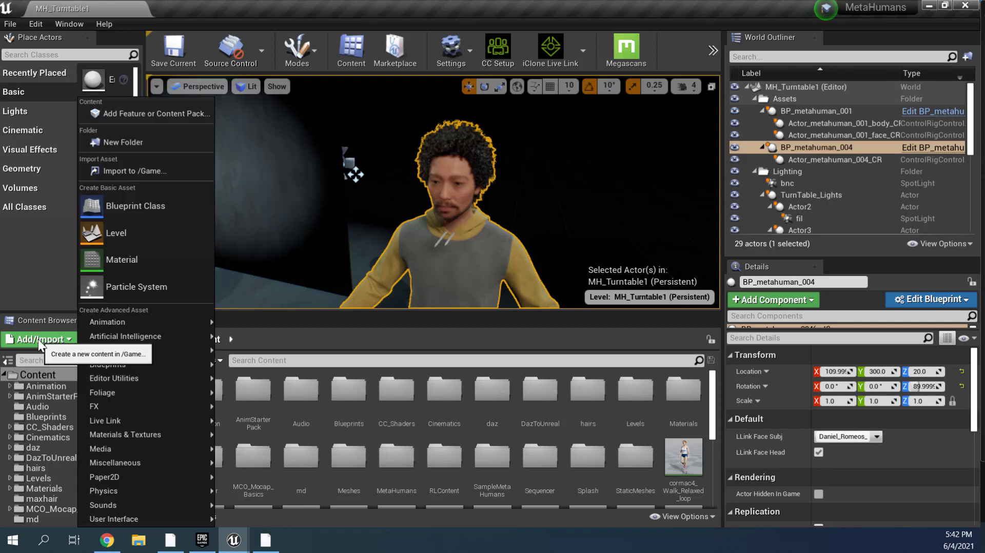
{"action": "left_click", "coordinate": [125, 142]}
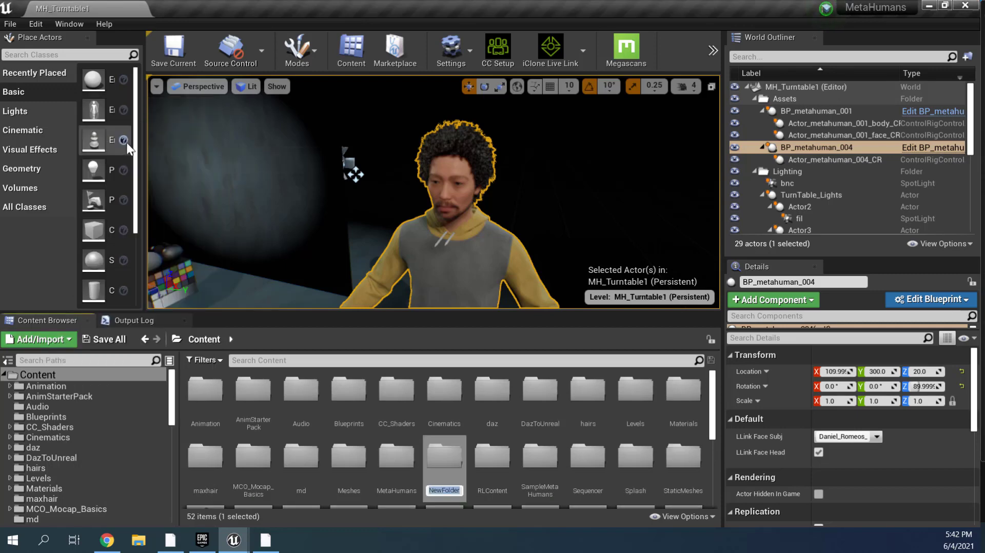
{"action": "type", "text": "maxha"}
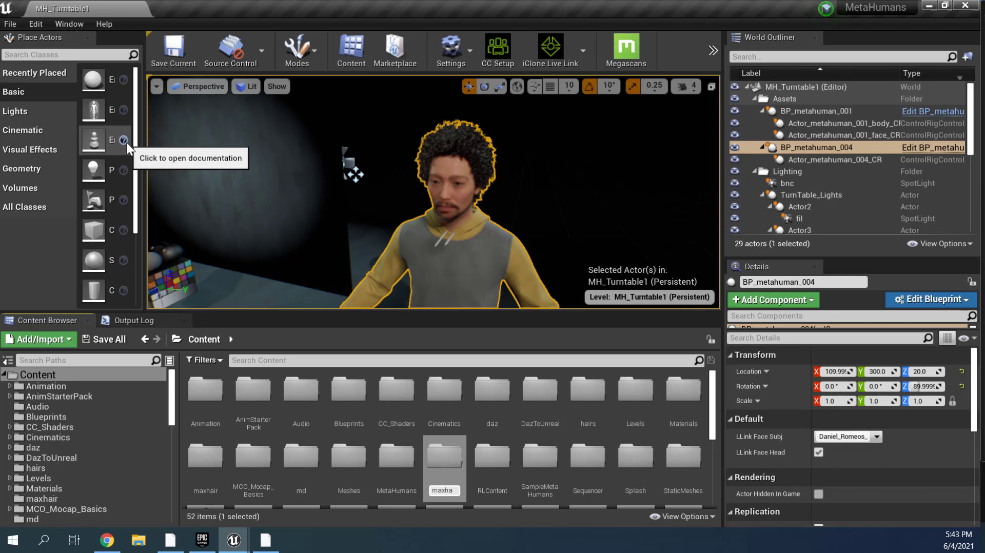
{"action": "type", "text": "ir"}
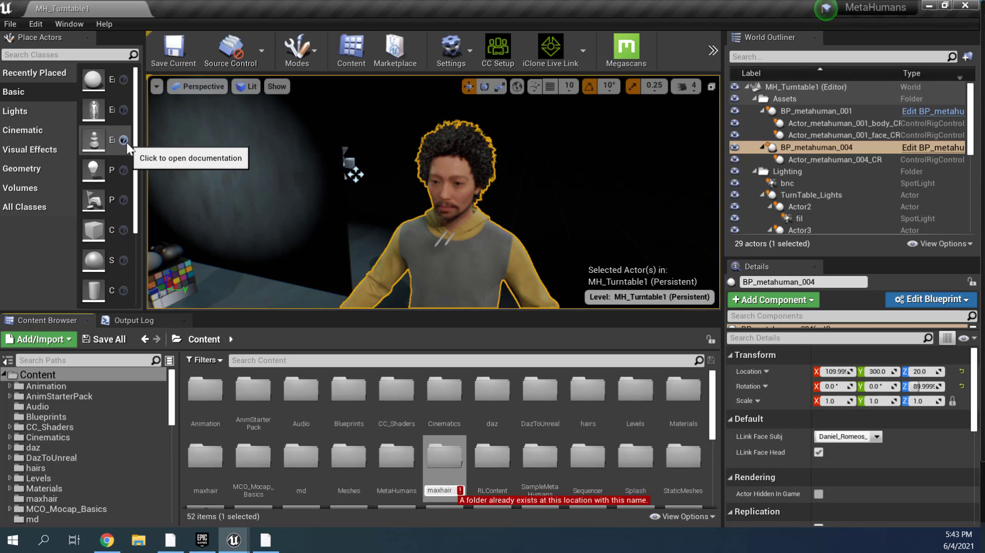
{"action": "type", "text": "1"}
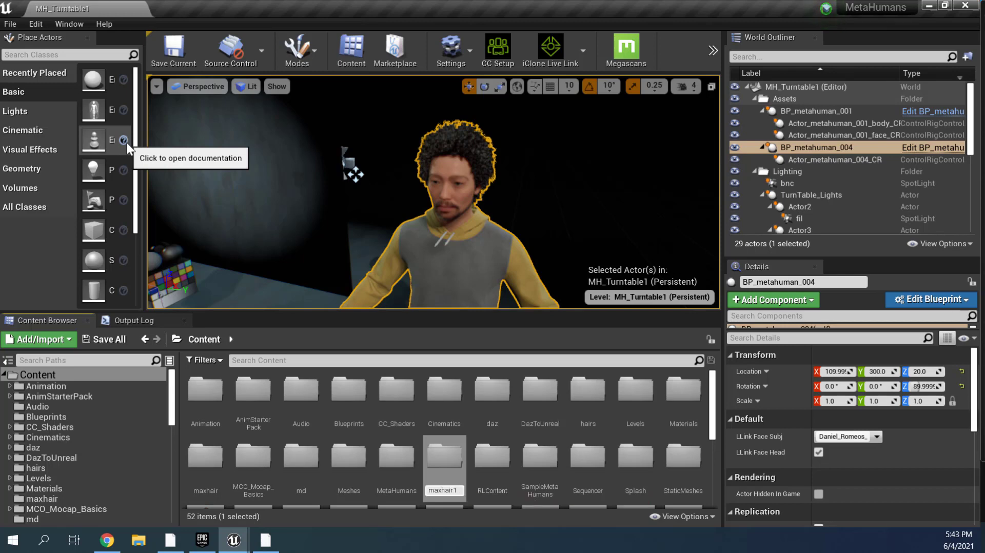
{"action": "key", "text": "Return"}
{"action": "key", "text": "Return"}
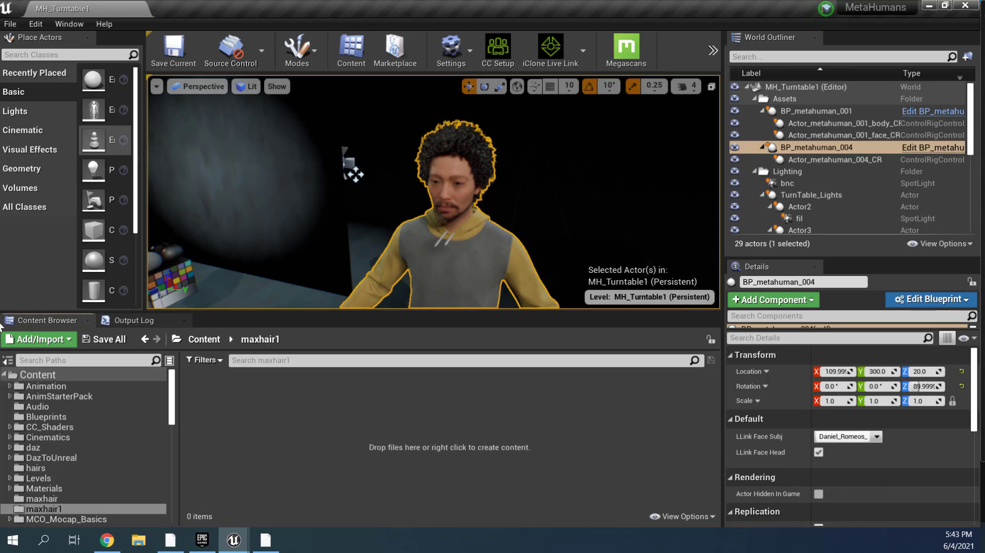
Step: Start an import into maxhair1 and browse to the daz folder on the G: drive
{"action": "left_click", "coordinate": [52, 337]}
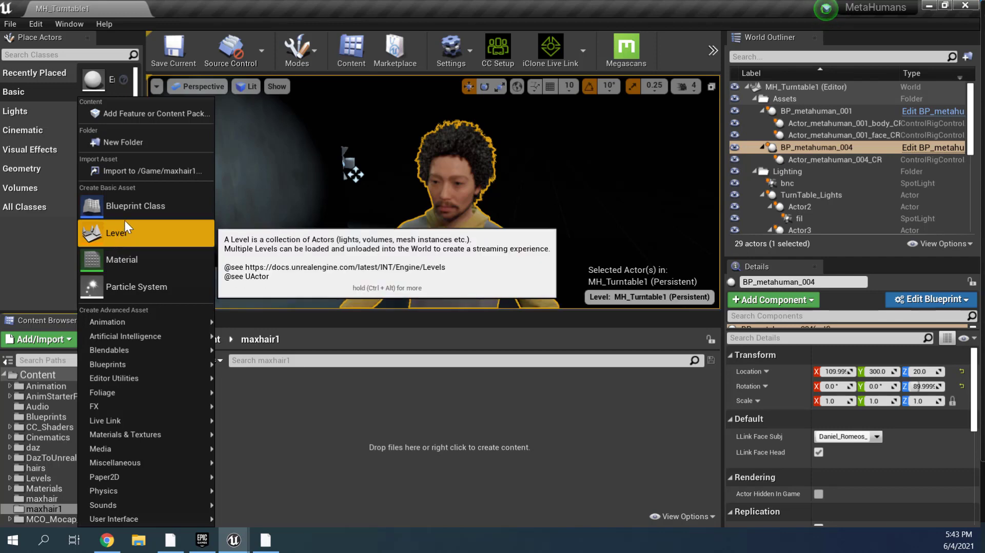
{"action": "left_click", "coordinate": [155, 169]}
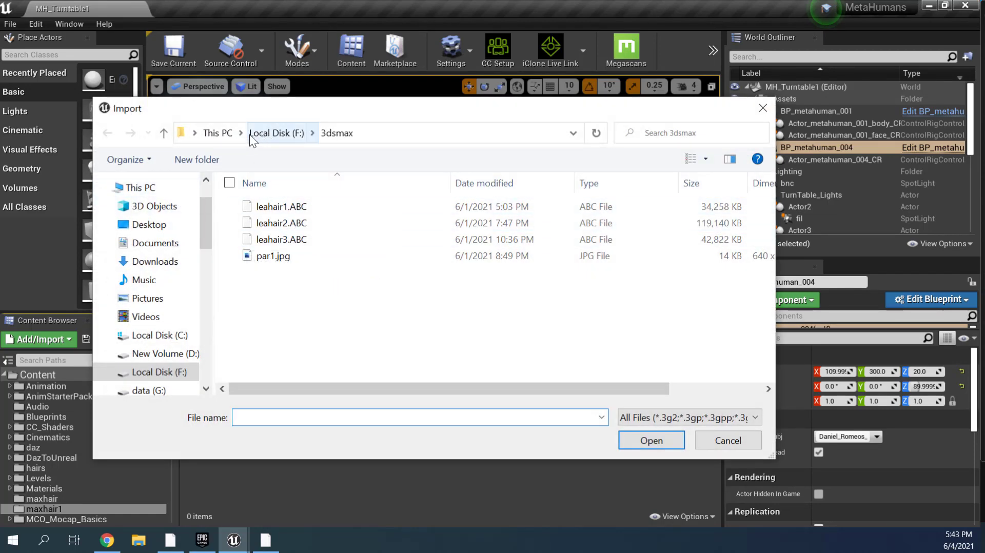
{"action": "left_click", "coordinate": [220, 133]}
{"action": "scroll", "coordinate": [389, 256], "scroll_direction": "down", "scroll_amount": 1}
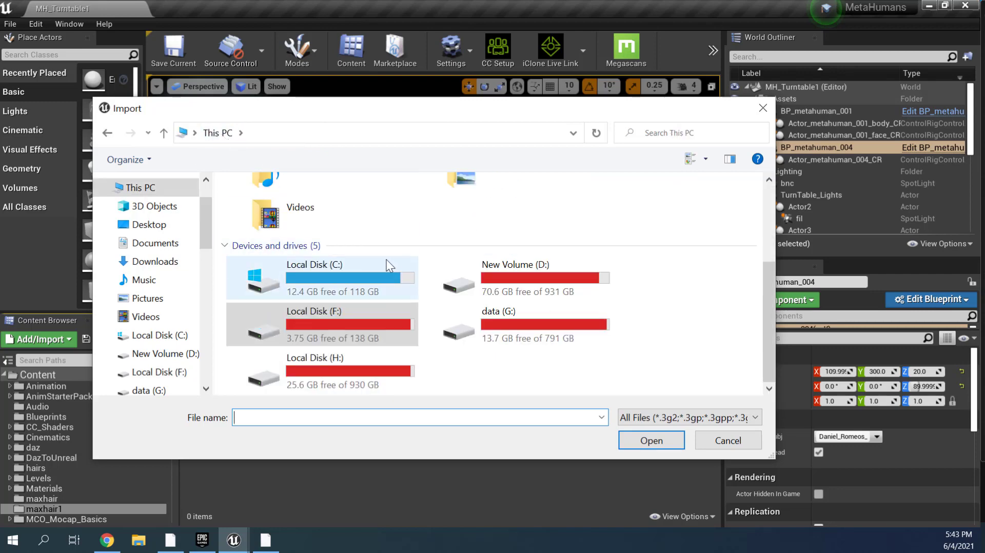
{"action": "double_click", "coordinate": [501, 313]}
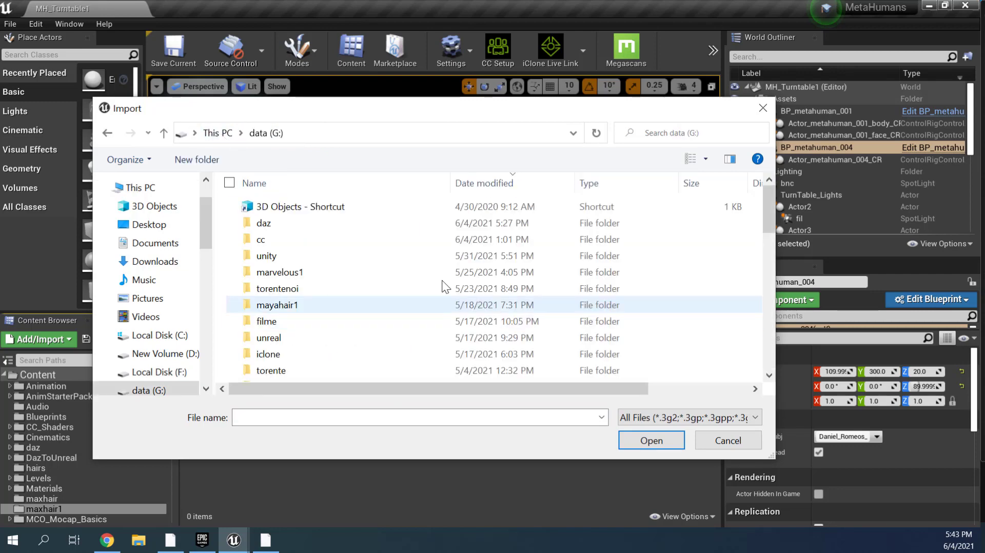
{"action": "double_click", "coordinate": [263, 223]}
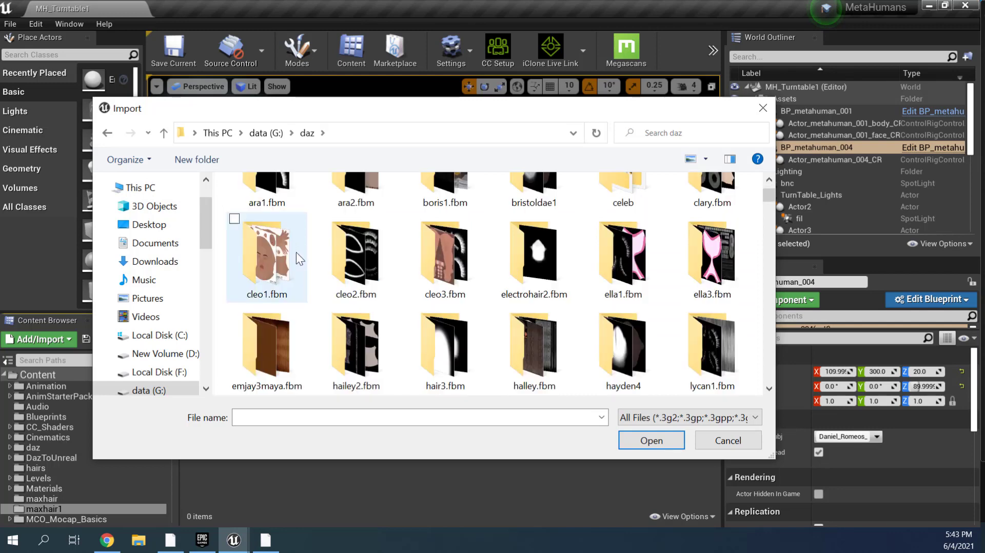
{"action": "scroll", "coordinate": [296, 252], "scroll_direction": "down", "scroll_amount": 5}
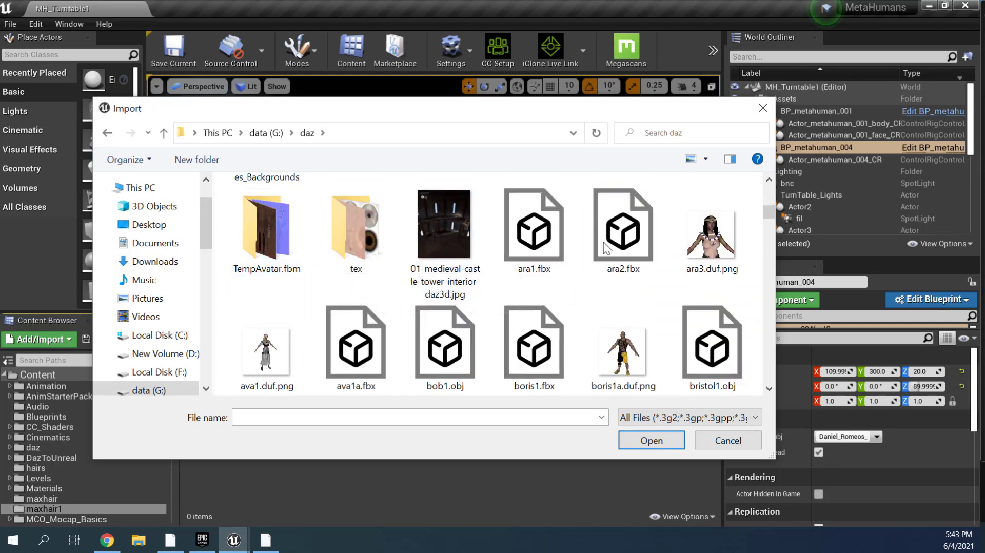
Step: List the daz files in details view, sorted newest first, and open maxlea2.ABC
{"action": "left_click", "coordinate": [705, 159]}
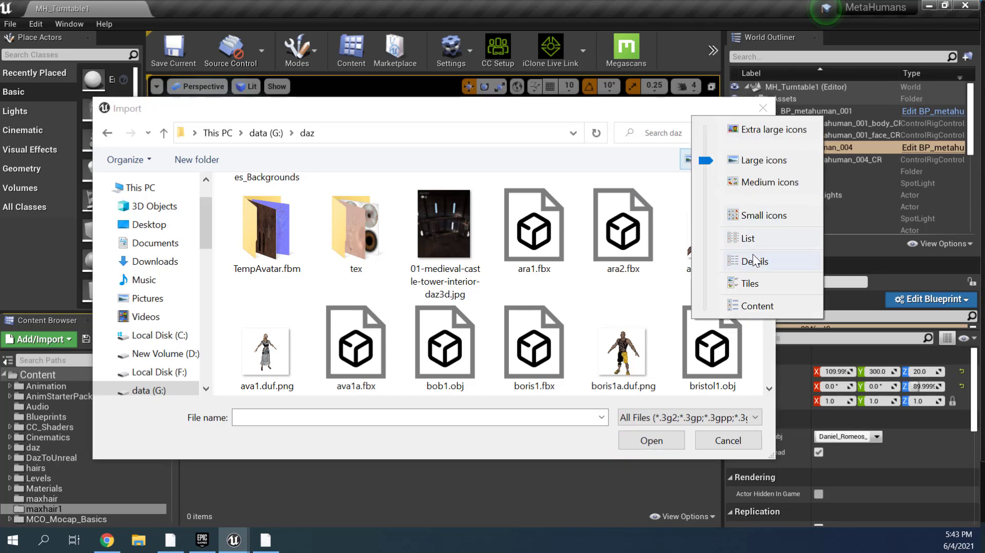
{"action": "left_click", "coordinate": [753, 261]}
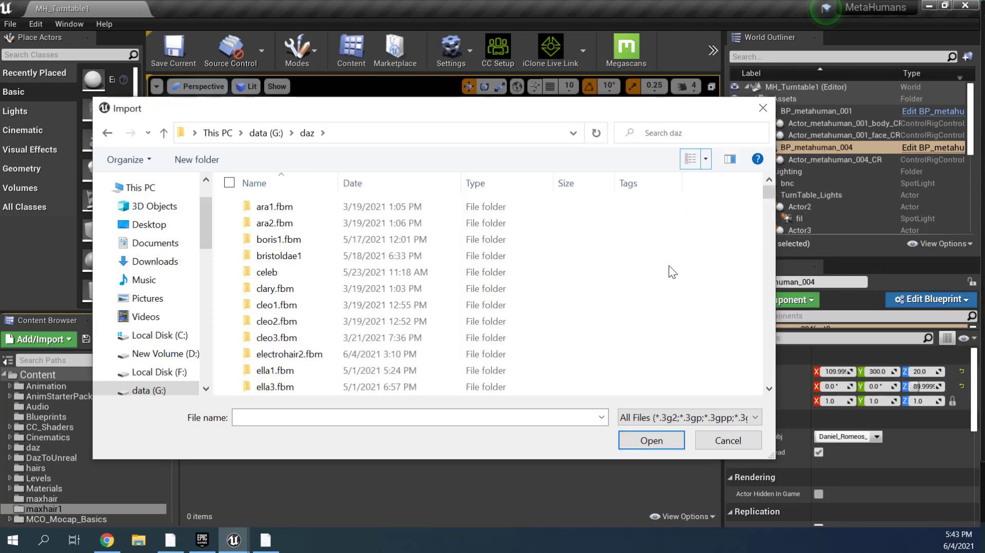
{"action": "left_click", "coordinate": [407, 187]}
{"action": "scroll", "coordinate": [377, 259], "scroll_direction": "down", "scroll_amount": 5}
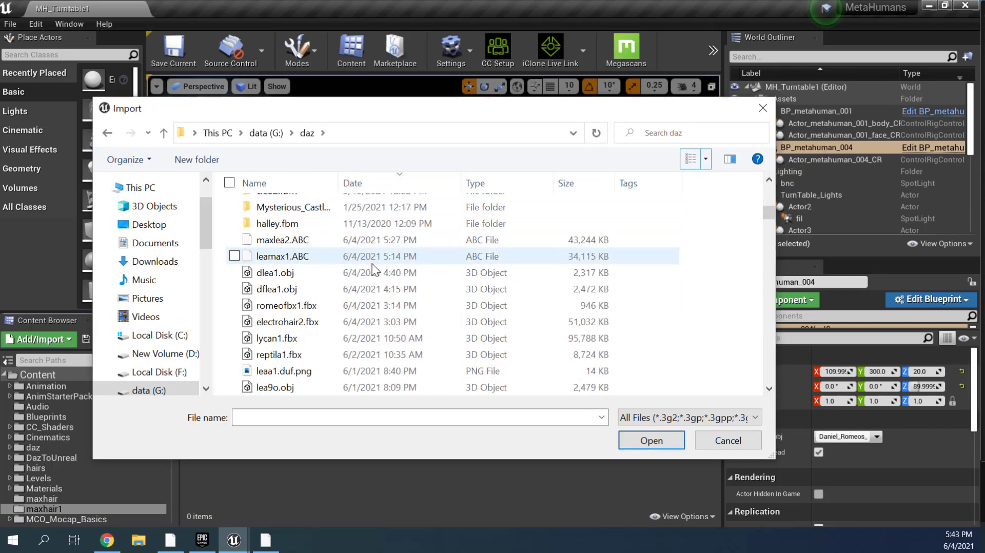
{"action": "scroll", "coordinate": [347, 277], "scroll_direction": "up", "scroll_amount": 2}
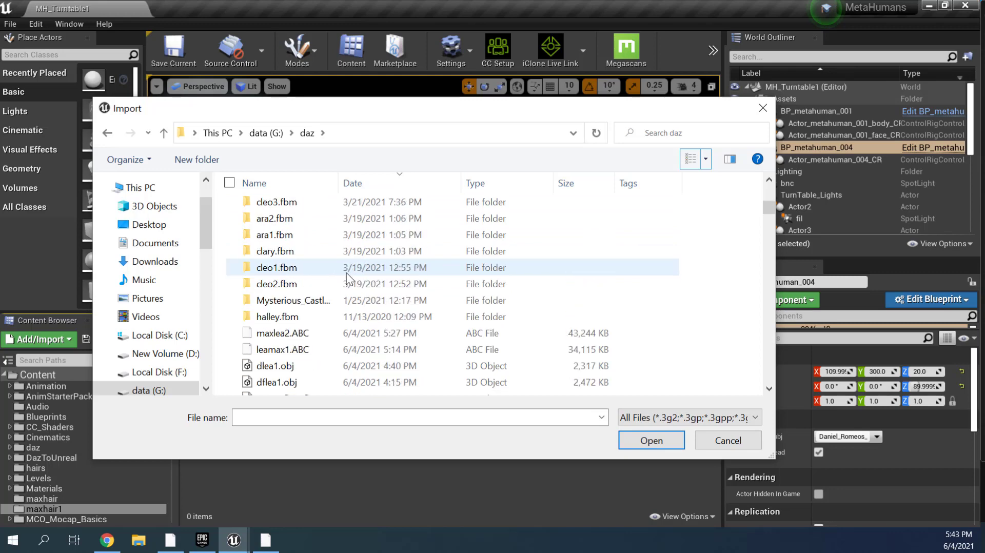
{"action": "left_click", "coordinate": [275, 337]}
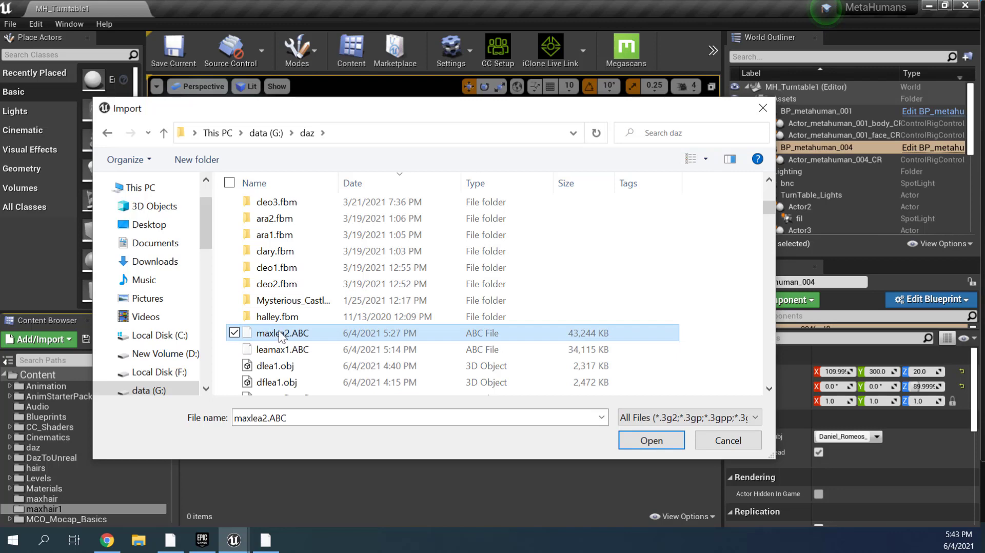
{"action": "left_click", "coordinate": [647, 440]}
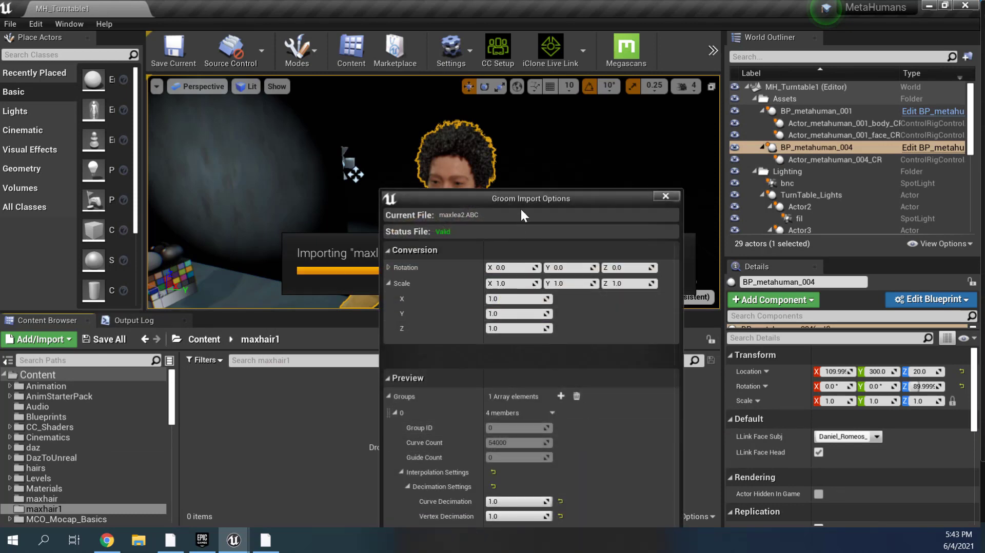
Step: Reposition the Groom Import Options window to reveal all settings, then import maxlea2
{"action": "left_click_drag", "start_coordinate": [525, 196], "coordinate": [500, 79]}
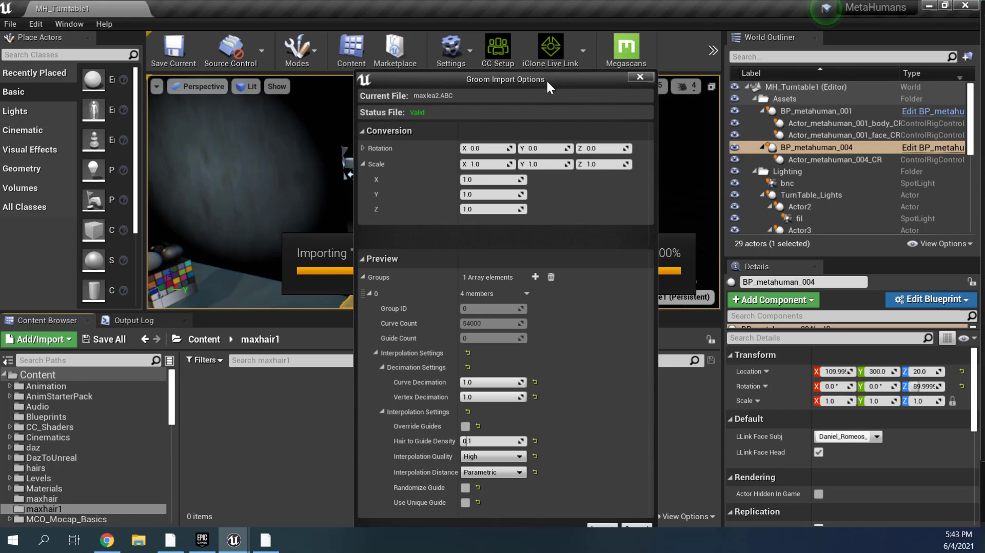
{"action": "left_click_drag", "start_coordinate": [546, 79], "coordinate": [550, 51]}
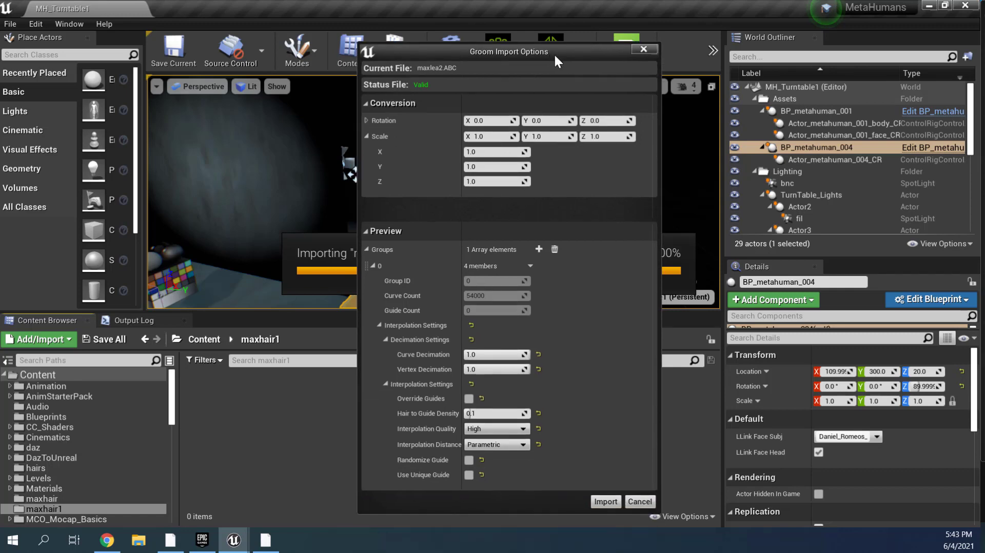
{"action": "left_click", "coordinate": [600, 502]}
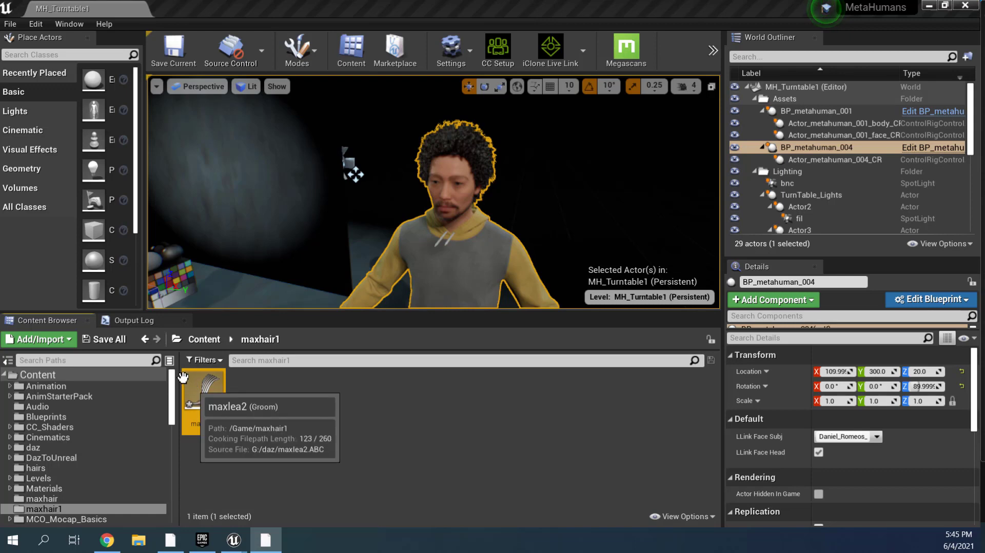
Step: Save the maxlea2 groom via Save All and open it in the groom editor
{"action": "left_click", "coordinate": [105, 340]}
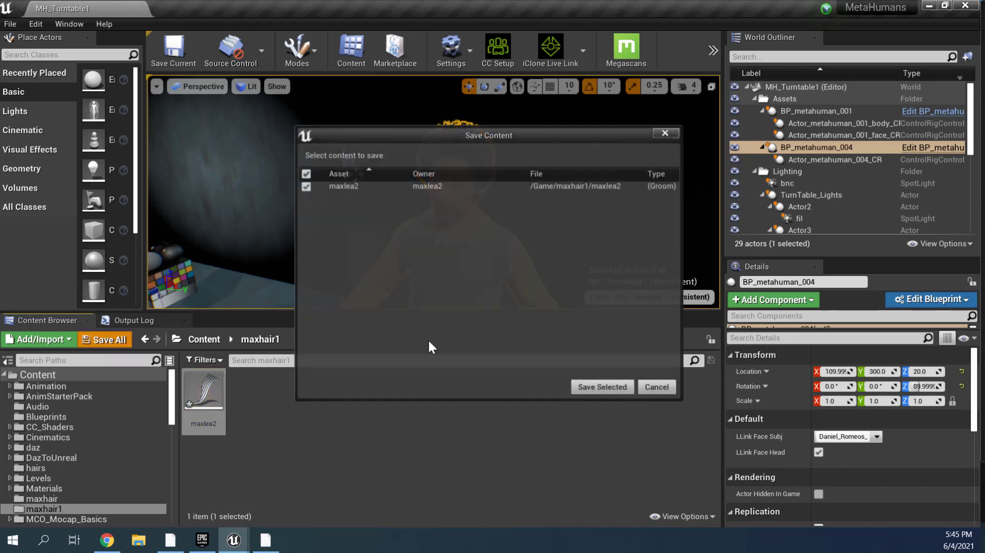
{"action": "left_click", "coordinate": [603, 388]}
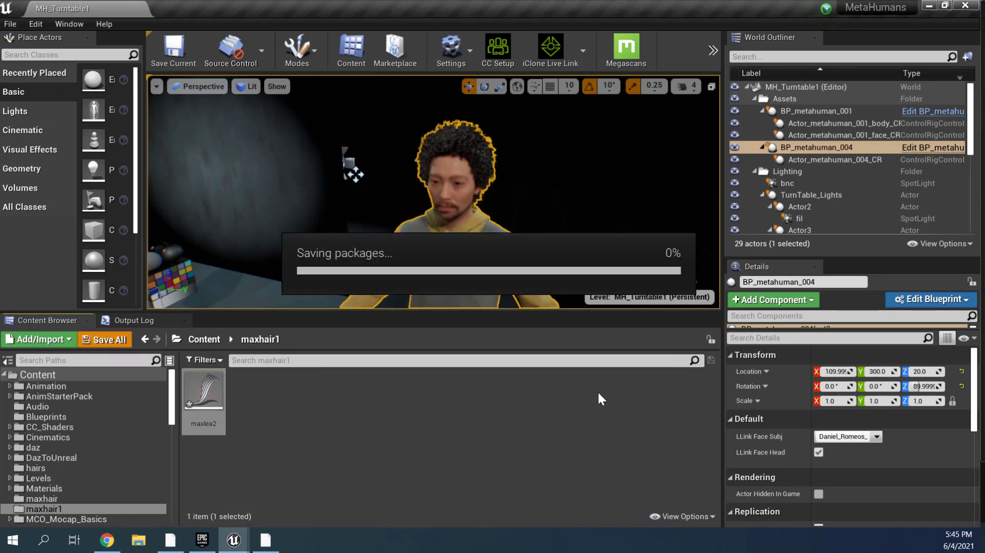
{"action": "double_click", "coordinate": [207, 400]}
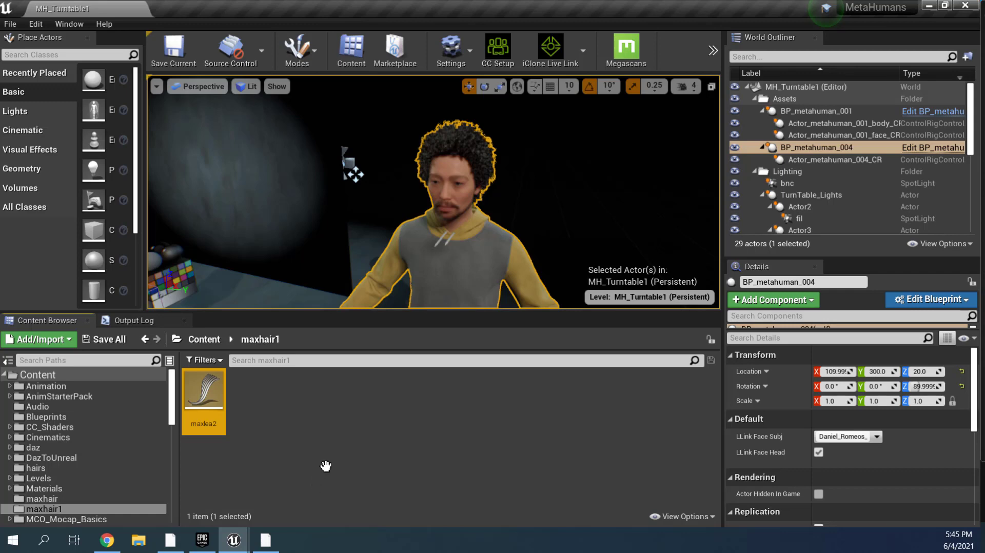
{"action": "key", "text": "alt+Tab"}
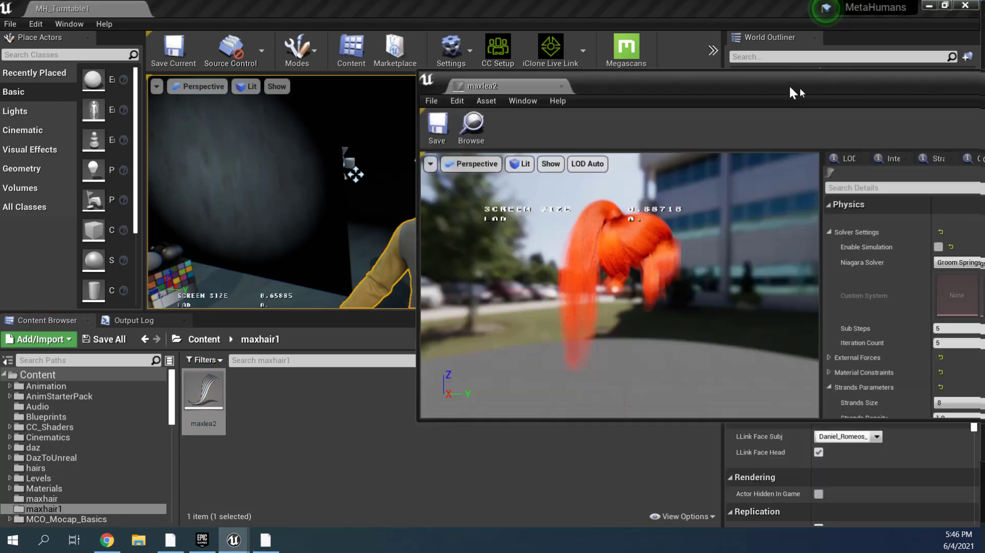
Step: Maximize the maxlea2 groom editor, check Enable Simulation, save, and minimize it
{"action": "left_click_drag", "start_coordinate": [789, 85], "coordinate": [477, 85]}
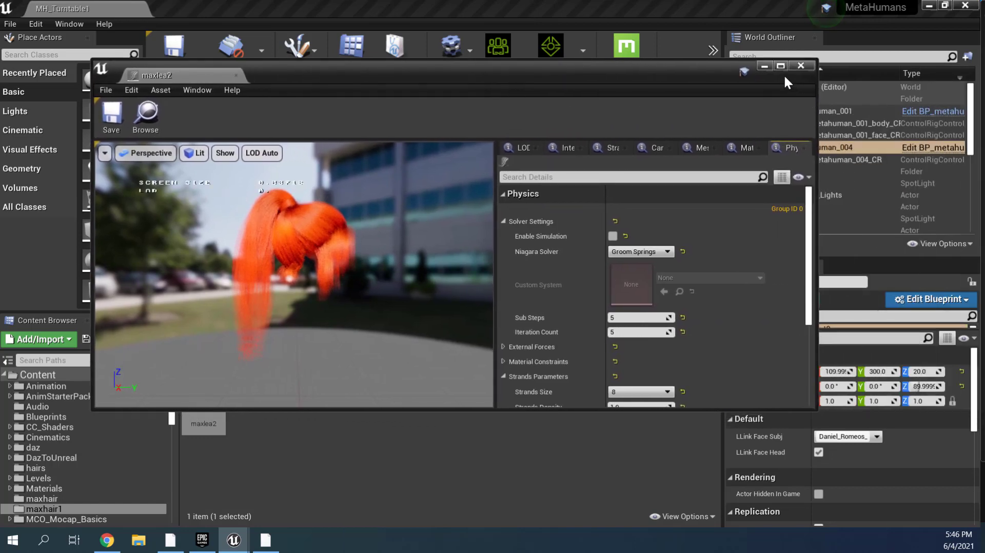
{"action": "left_click", "coordinate": [780, 66]}
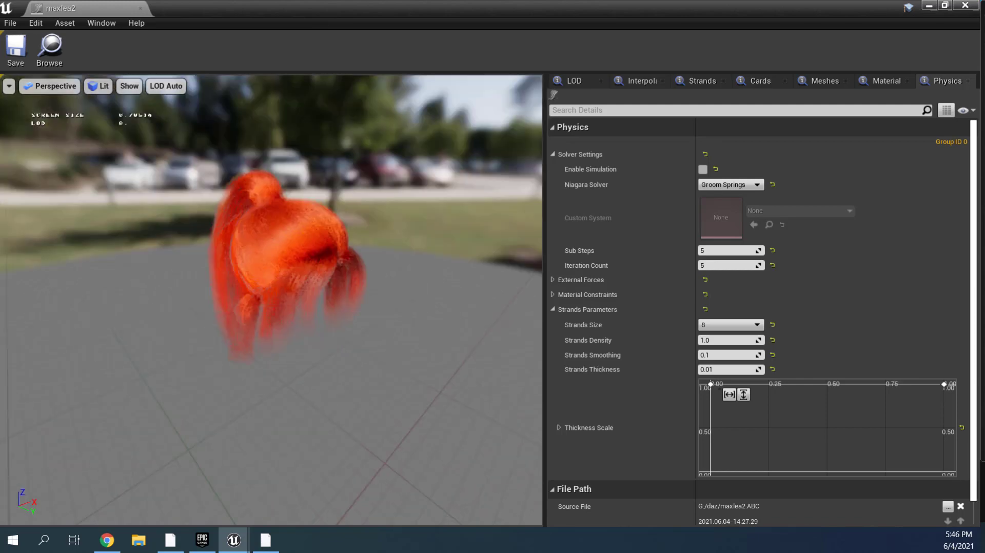
{"action": "left_click_drag", "start_coordinate": [407, 264], "coordinate": [407, 264]}
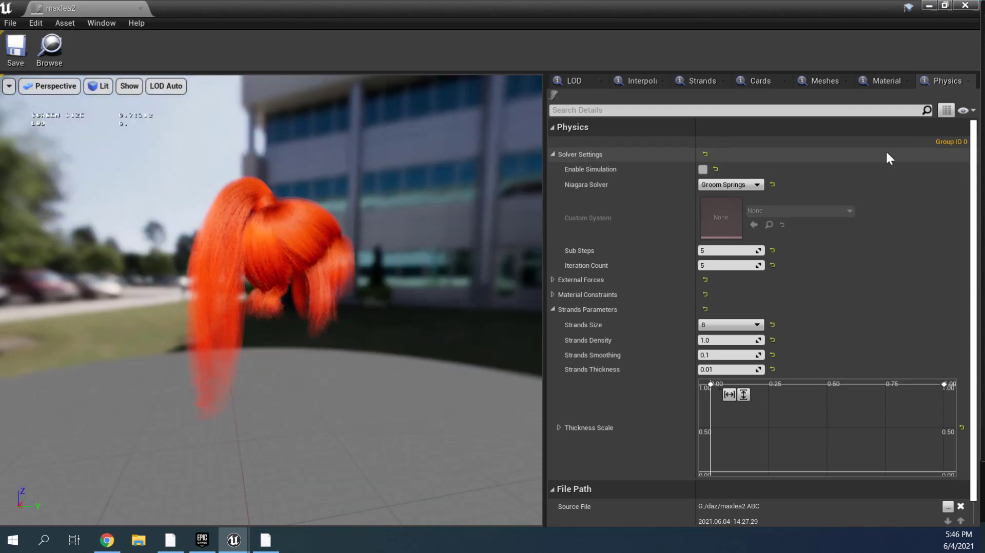
{"action": "left_click", "coordinate": [703, 169]}
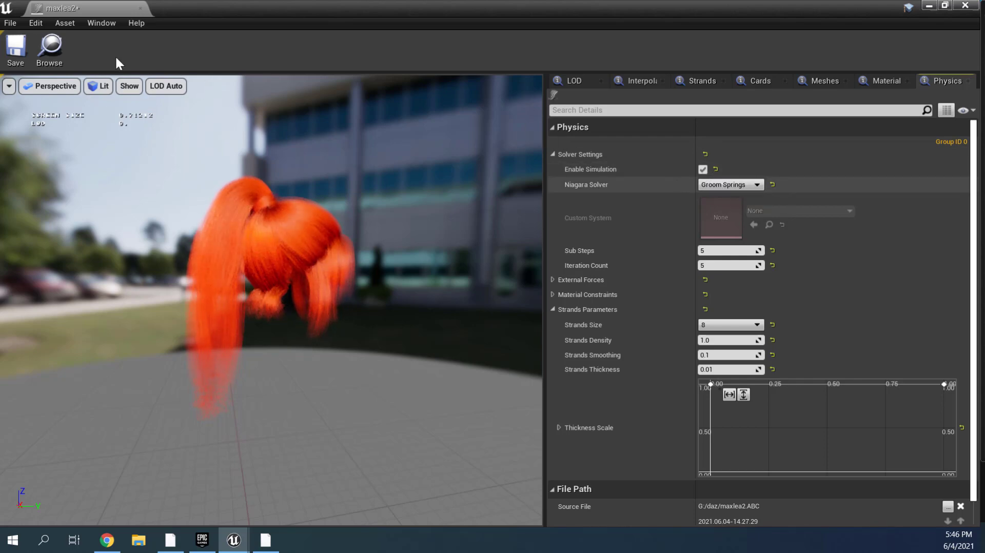
{"action": "left_click", "coordinate": [17, 50]}
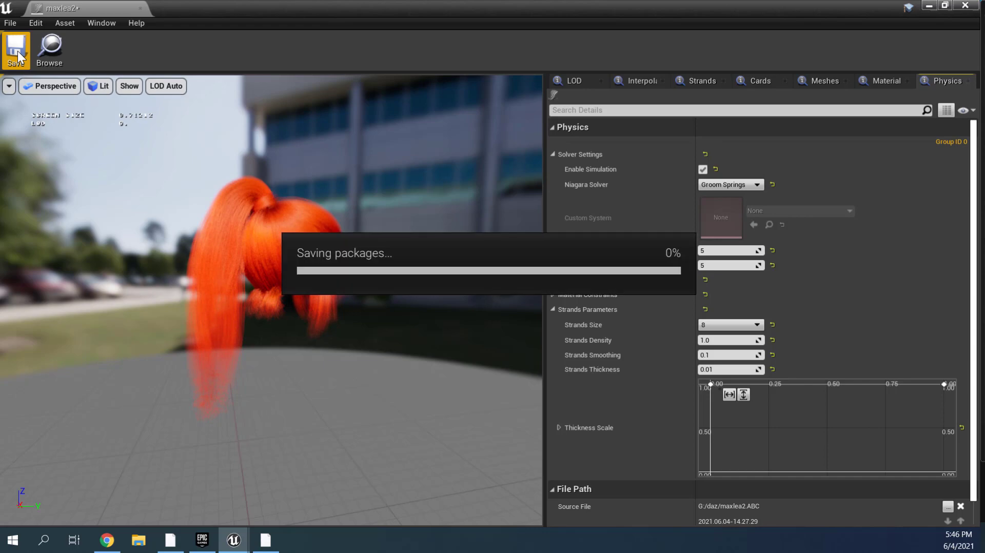
{"action": "left_click", "coordinate": [929, 6]}
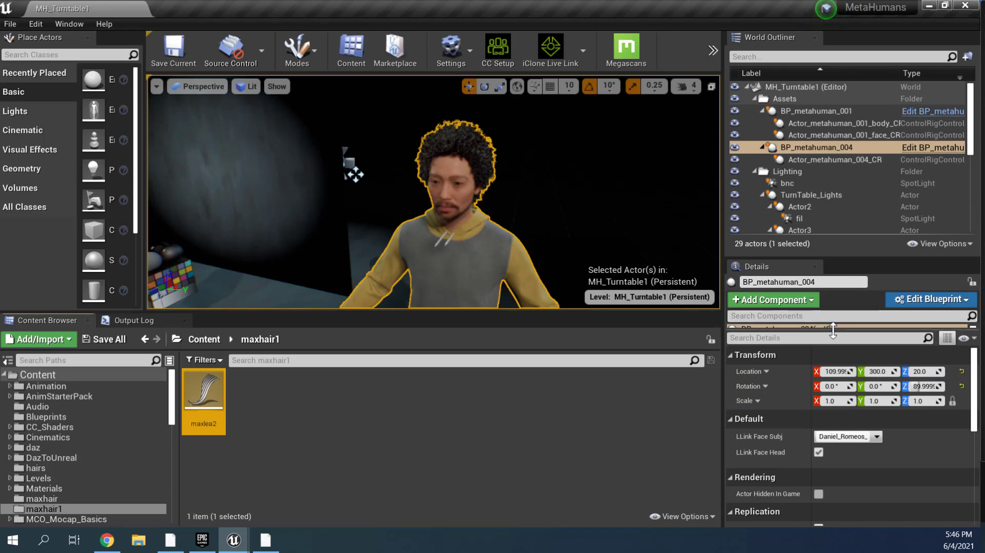
Step: Select the MetaHuman's Hair (Inherited) component and scroll down to its Groom Asset setting
{"action": "left_click_drag", "start_coordinate": [833, 330], "coordinate": [833, 402]}
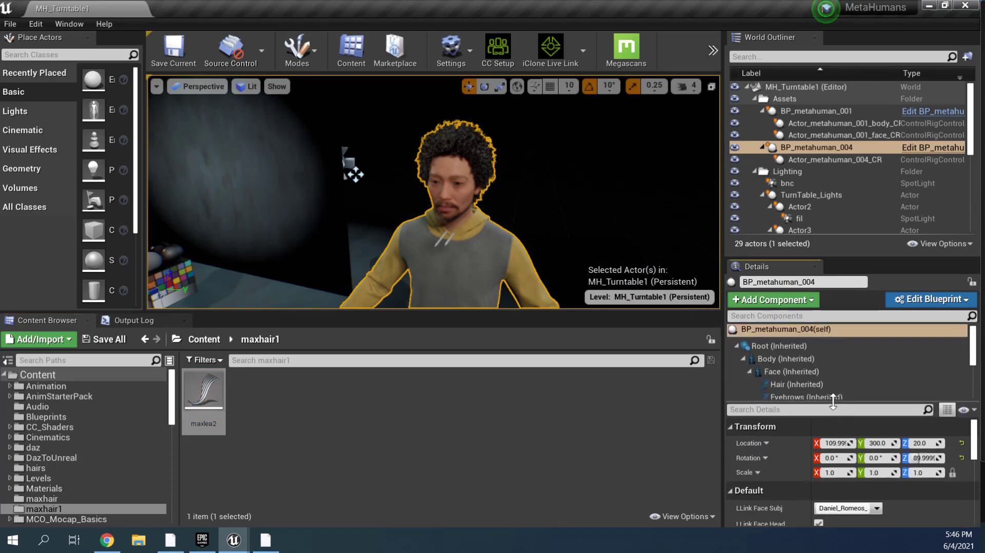
{"action": "left_click", "coordinate": [810, 386]}
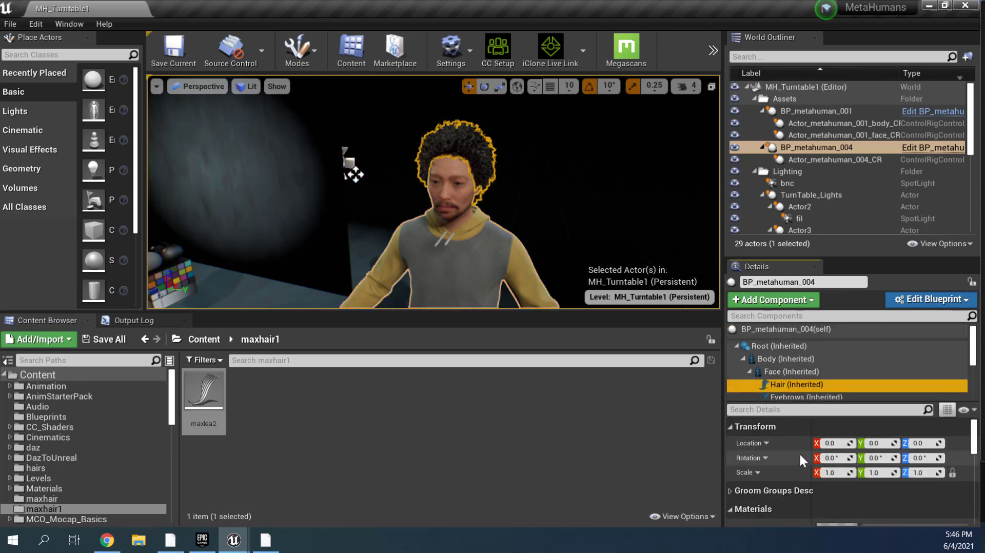
{"action": "scroll", "coordinate": [800, 456], "scroll_direction": "down", "scroll_amount": 2}
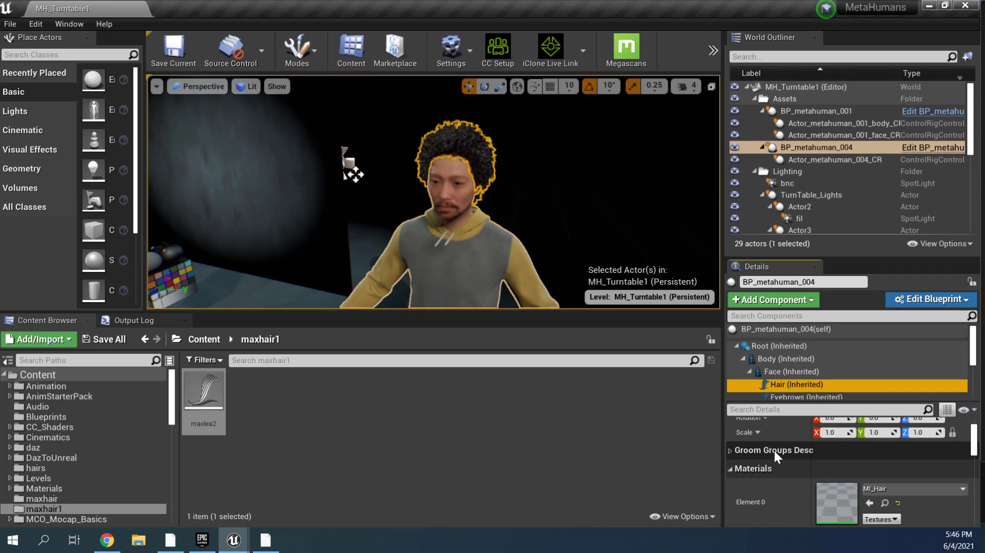
{"action": "left_click", "coordinate": [728, 449]}
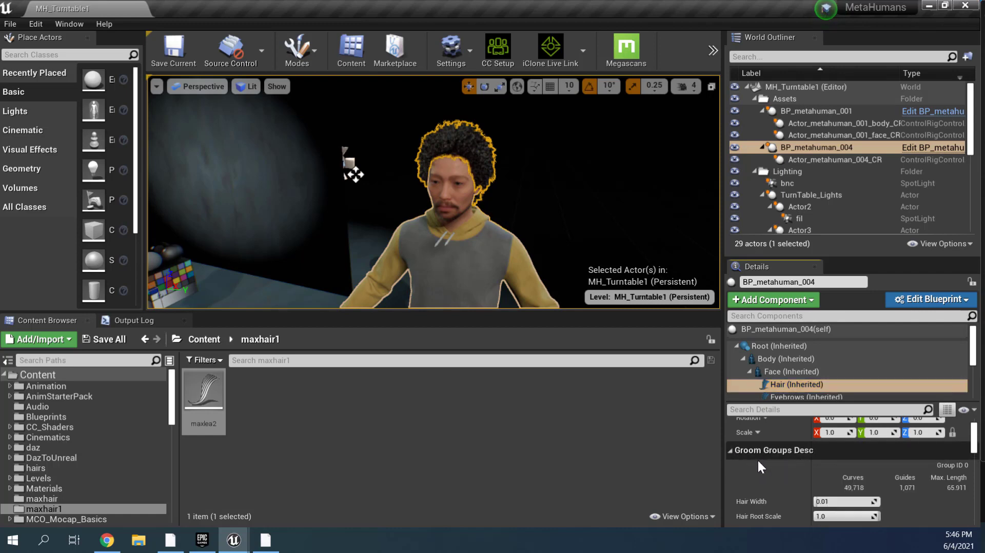
{"action": "scroll", "coordinate": [757, 462], "scroll_direction": "down", "scroll_amount": 3}
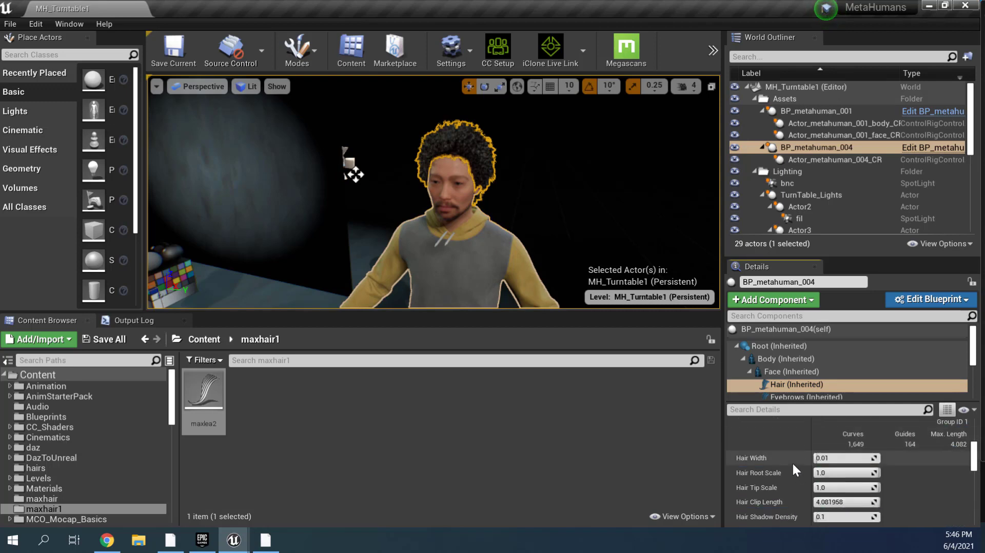
{"action": "scroll", "coordinate": [792, 461], "scroll_direction": "down", "scroll_amount": 2}
{"action": "scroll", "coordinate": [791, 462], "scroll_direction": "down", "scroll_amount": 2}
{"action": "scroll", "coordinate": [793, 464], "scroll_direction": "down", "scroll_amount": 2}
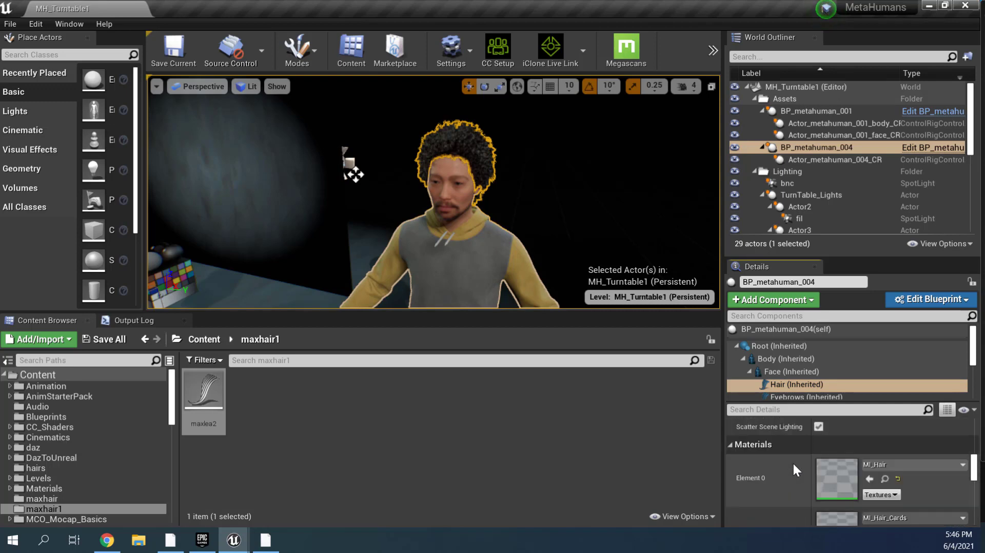
{"action": "scroll", "coordinate": [792, 462], "scroll_direction": "down", "scroll_amount": 2}
{"action": "scroll", "coordinate": [793, 460], "scroll_direction": "down", "scroll_amount": 2}
{"action": "scroll", "coordinate": [794, 460], "scroll_direction": "down", "scroll_amount": 2}
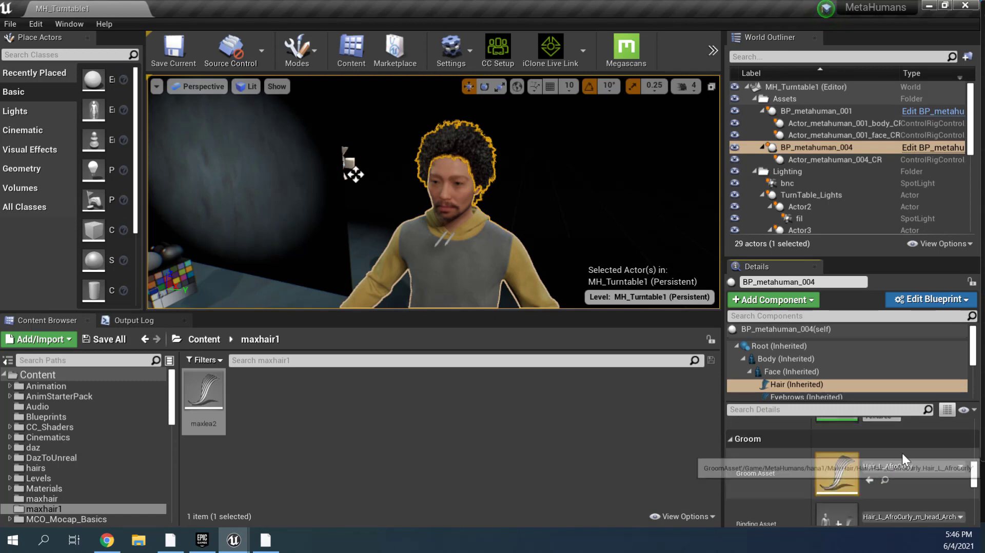
Step: Search the Groom Asset picker and assign maxlea2 in place of Hair_L_AfroCurly
{"action": "left_click", "coordinate": [905, 466]}
{"action": "type", "text": "m"}
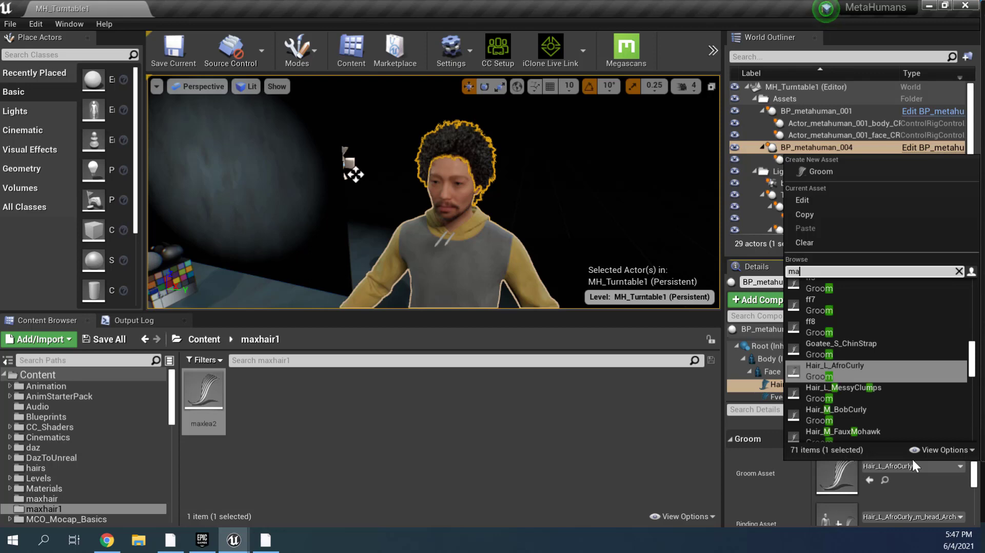
{"action": "type", "text": "ax"}
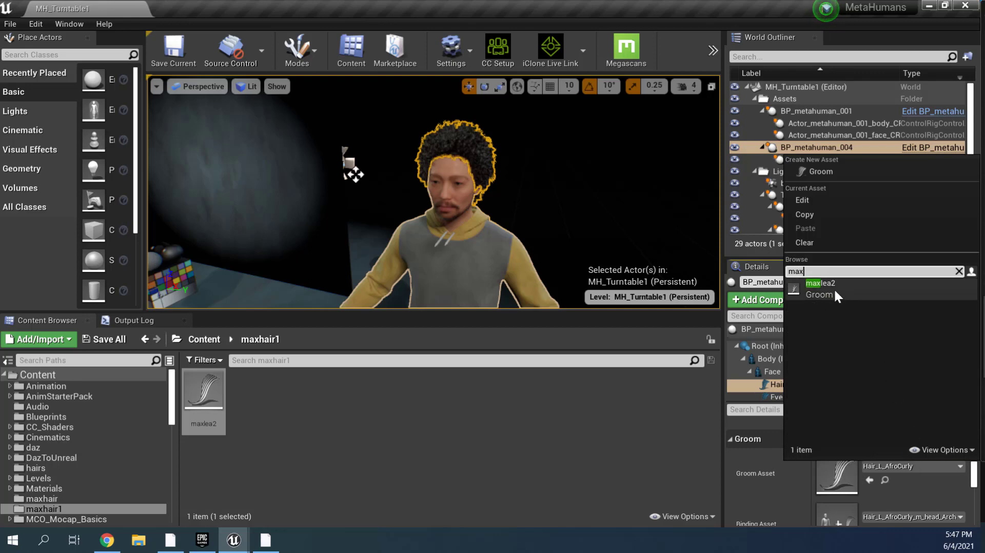
{"action": "left_click", "coordinate": [833, 287]}
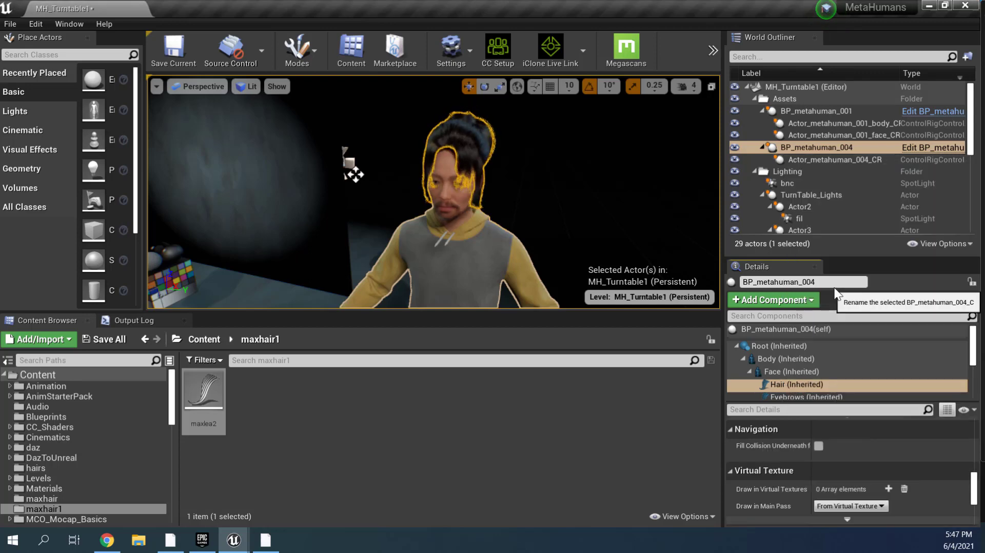
{"action": "left_click", "coordinate": [508, 192]}
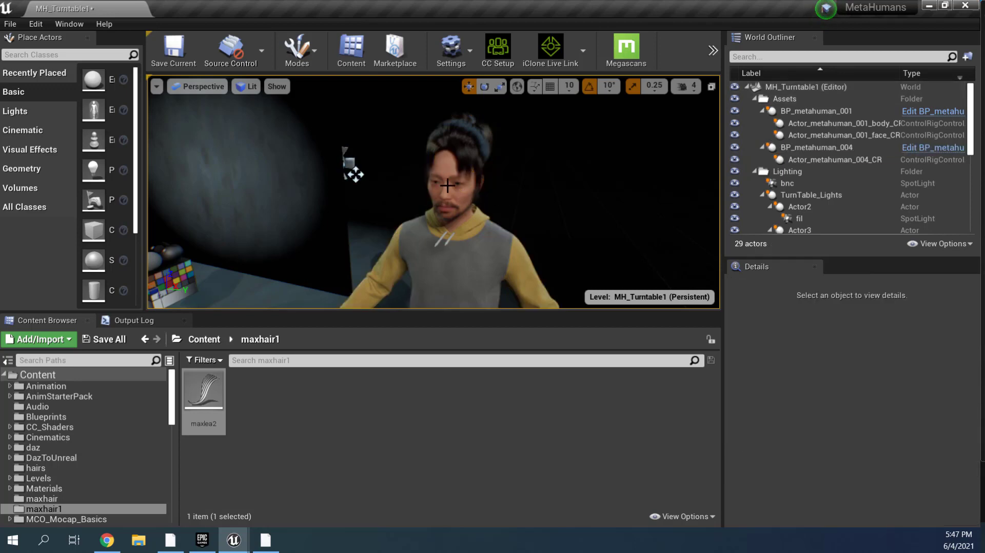
{"action": "mouse_move", "coordinate": [445, 224]}
{"action": "left_mouse_down"}
{"action": "mouse_move", "coordinate": [444, 189]}
{"action": "mouse_move", "coordinate": [455, 206]}
{"action": "left_mouse_up"}
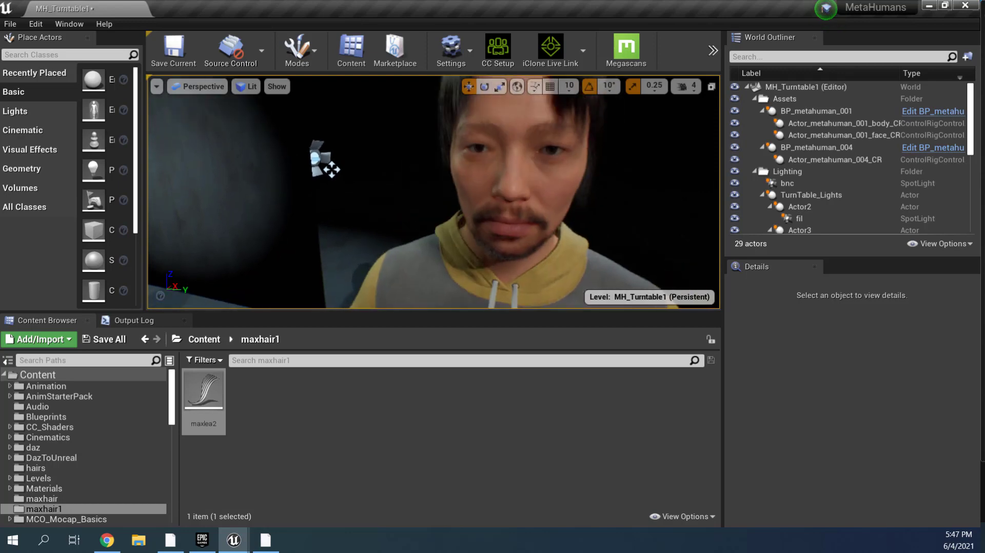
{"action": "right_click_drag", "start_coordinate": [444, 205], "coordinate": [456, 180]}
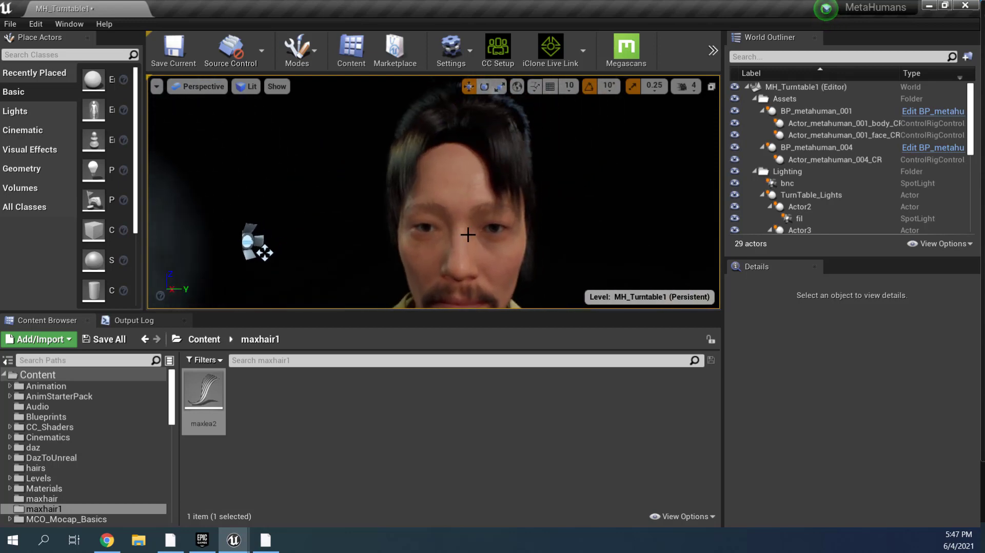
{"action": "right_click_drag", "start_coordinate": [509, 245], "coordinate": [462, 245]}
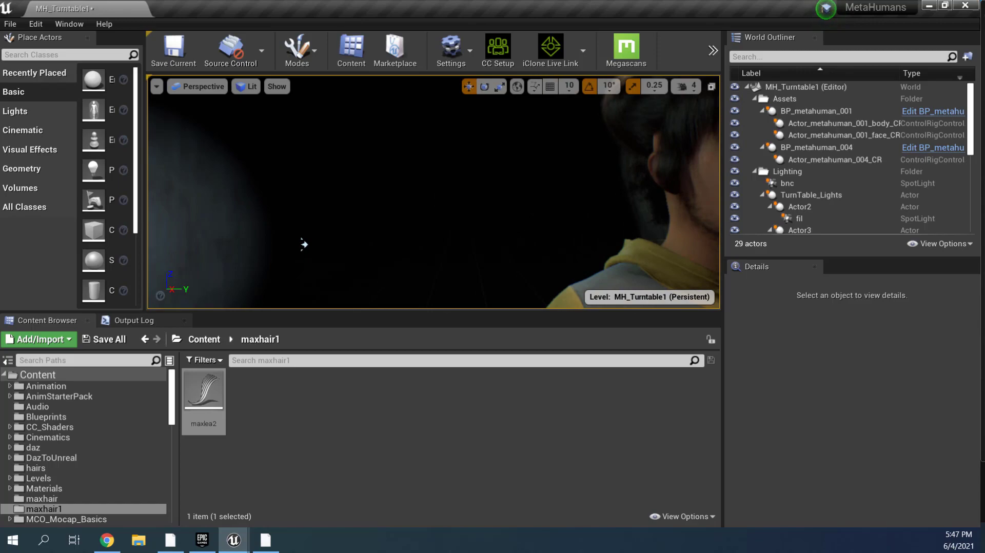